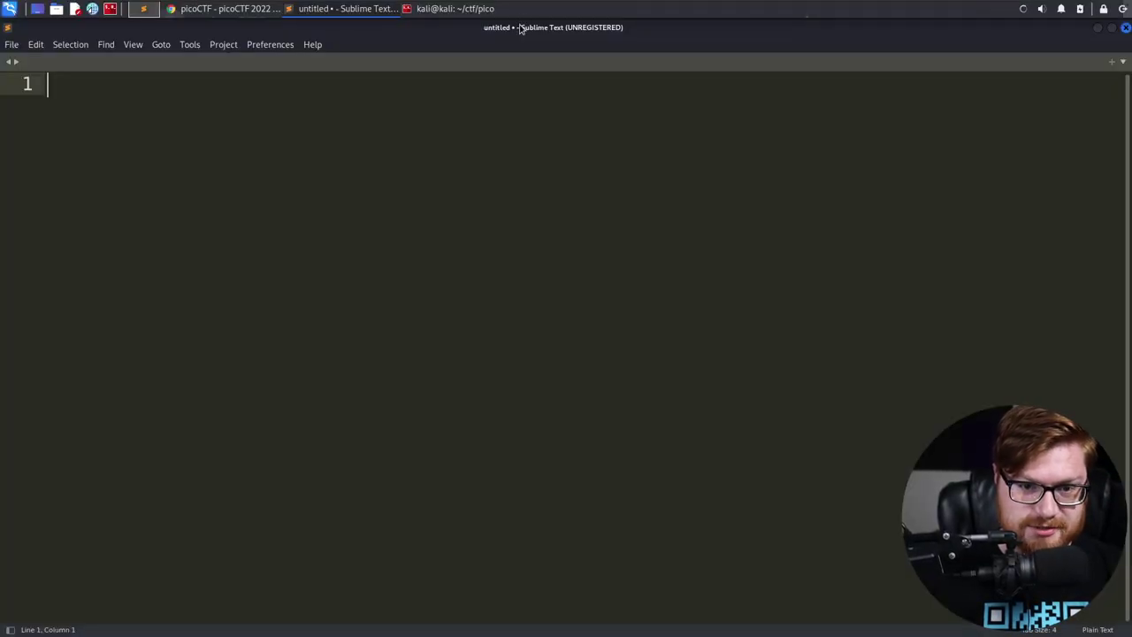
Restore Sublime Text to a smaller window and move it and the terminal behind the picoCTF challenges page
left_click_drag(519, 29, 451, 212)
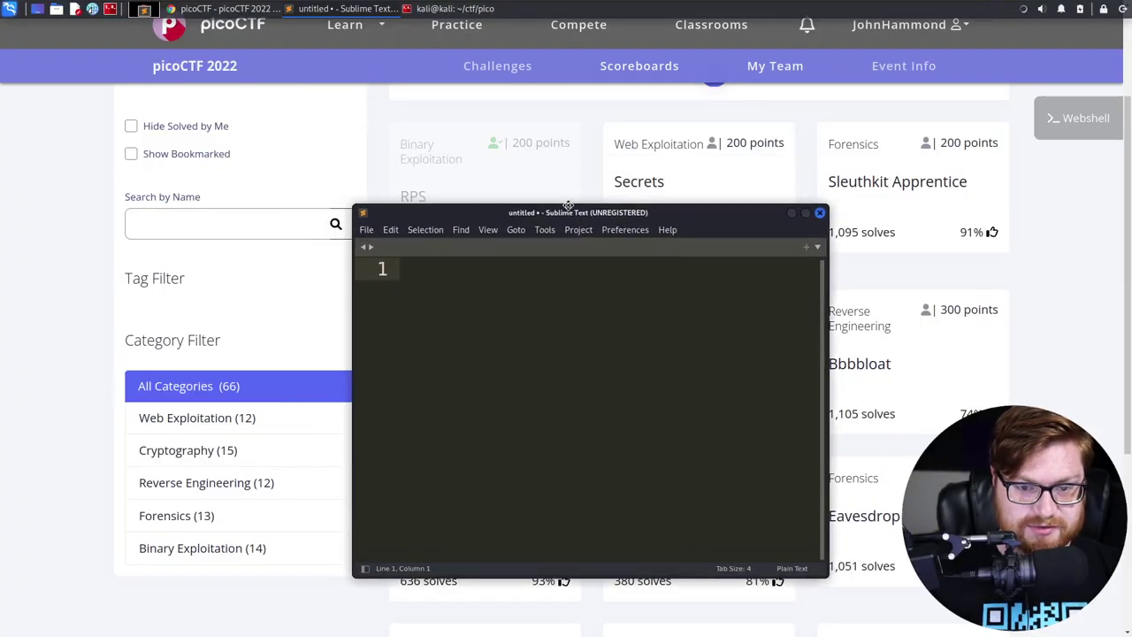
left_click(41, 195)
key("alt+Tab")
key("Tab")
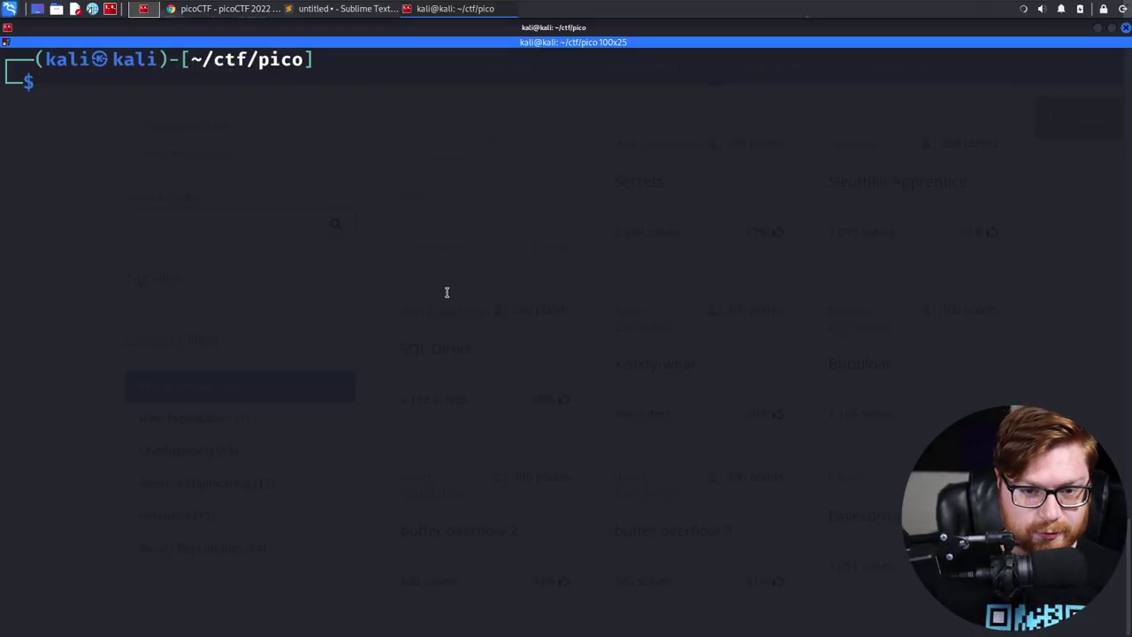
key("alt+Tab")
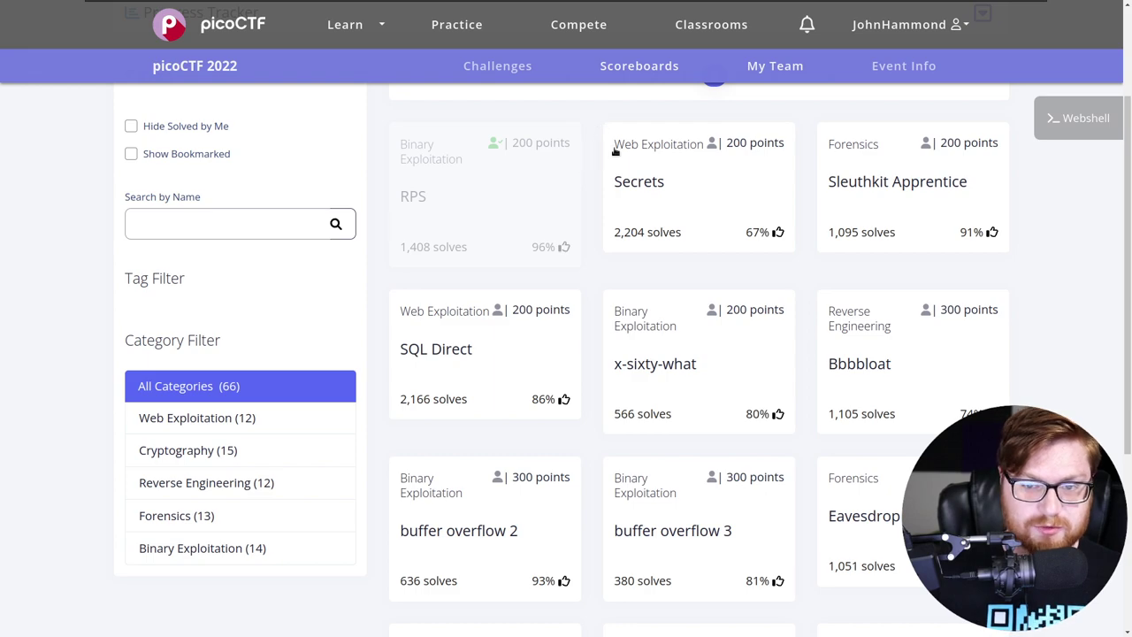
Look over the Secrets challenge card's category and title on the challenges list
triple_click(626, 135)
left_click(593, 125)
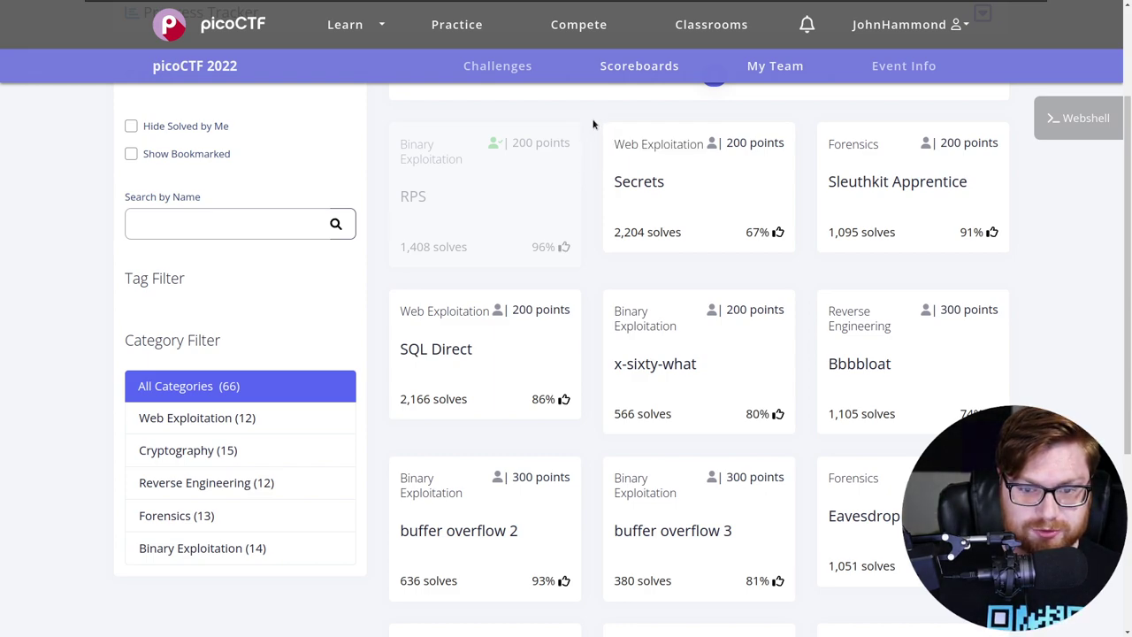
left_click_drag(602, 191, 669, 186)
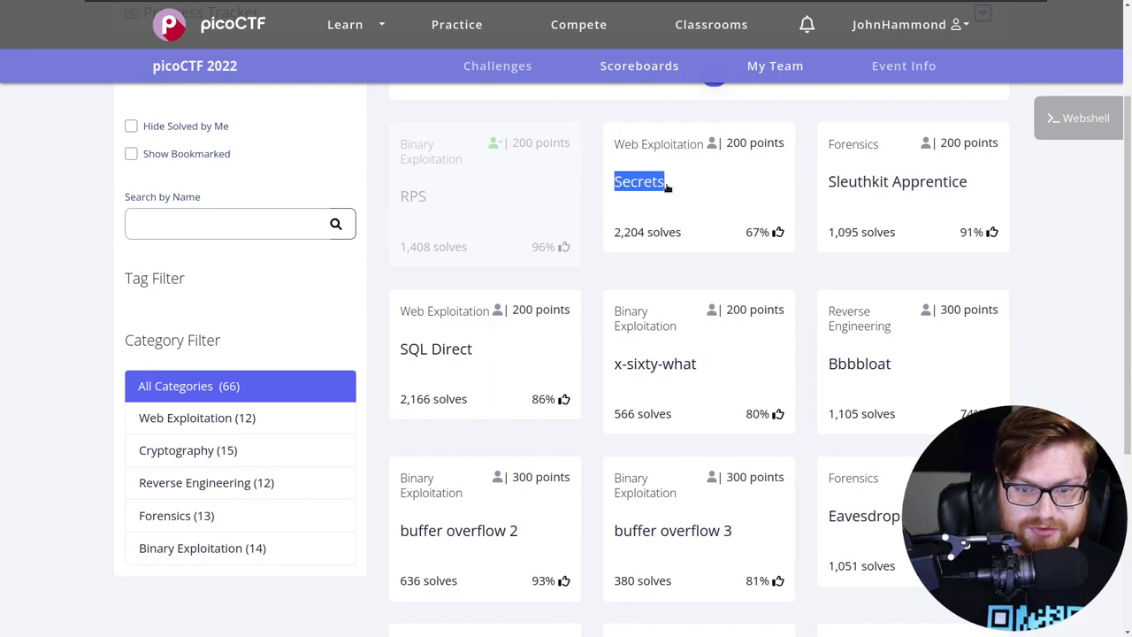
left_click(800, 123)
scroll(718, 146, "up", 1)
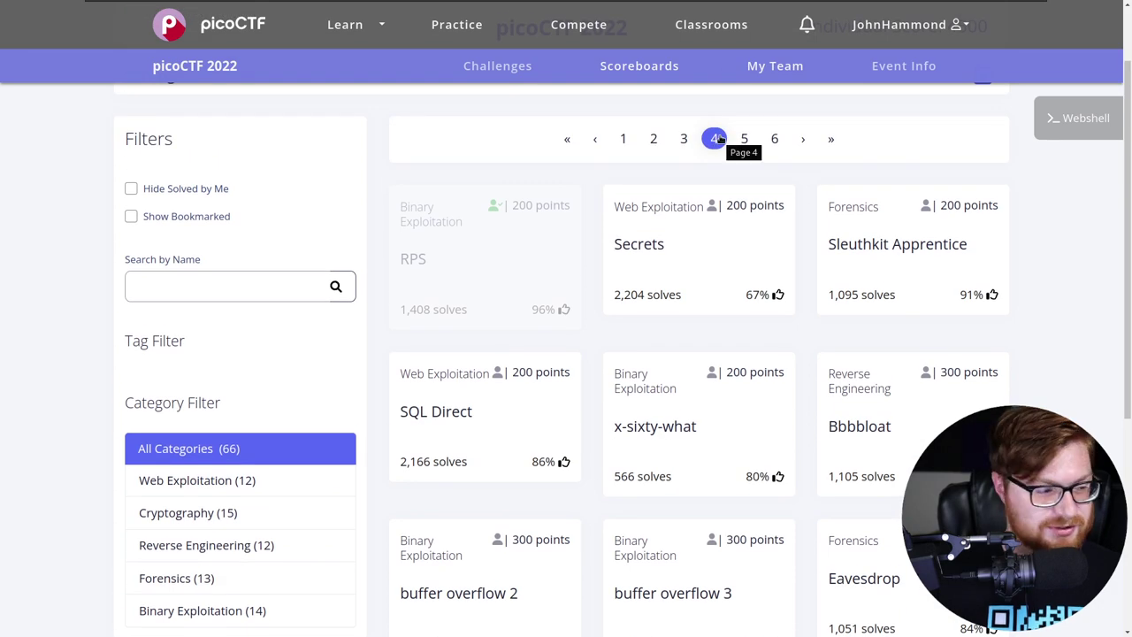
scroll(795, 190, "down", 1)
Open the Secrets challenge, read its hidden-pages description, and follow the 'here' link
left_click(740, 198)
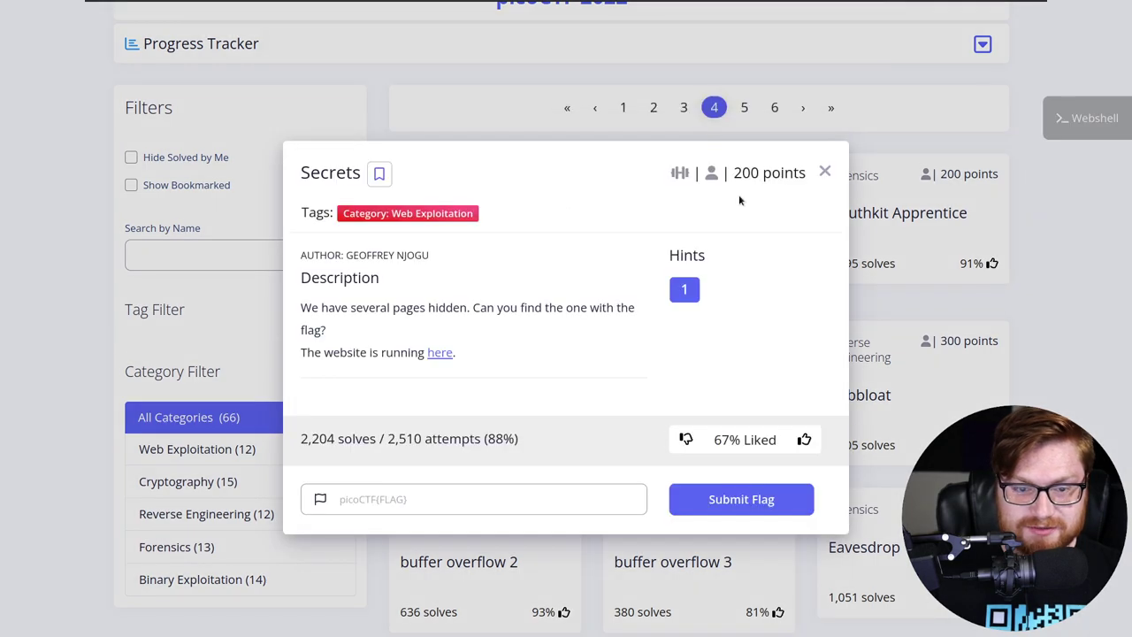
left_click_drag(312, 307, 600, 312)
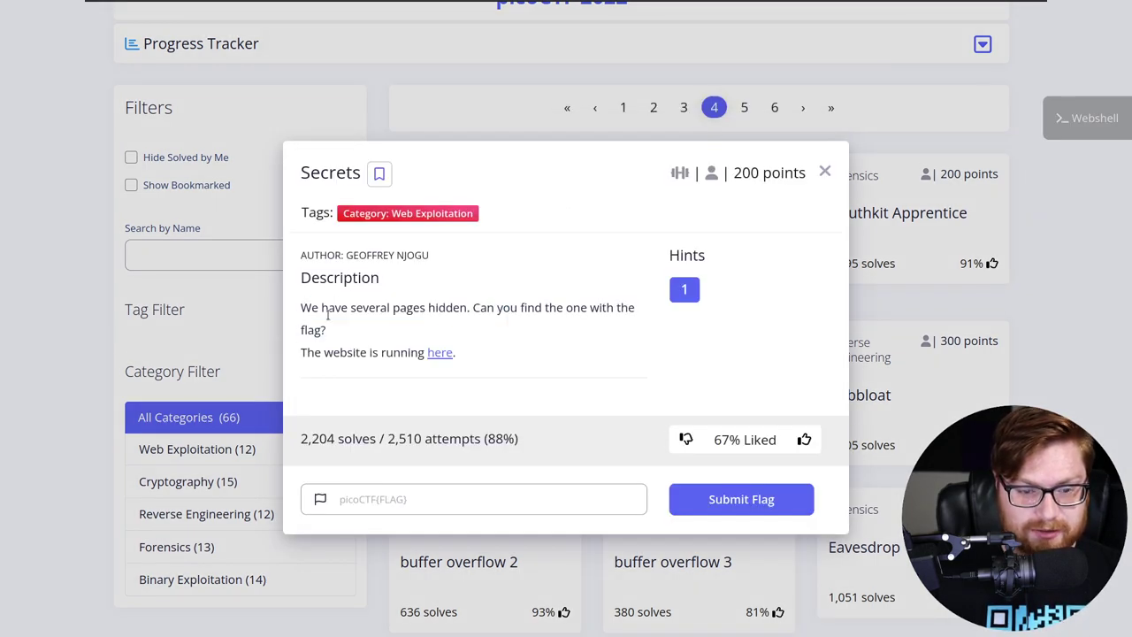
left_click(440, 354)
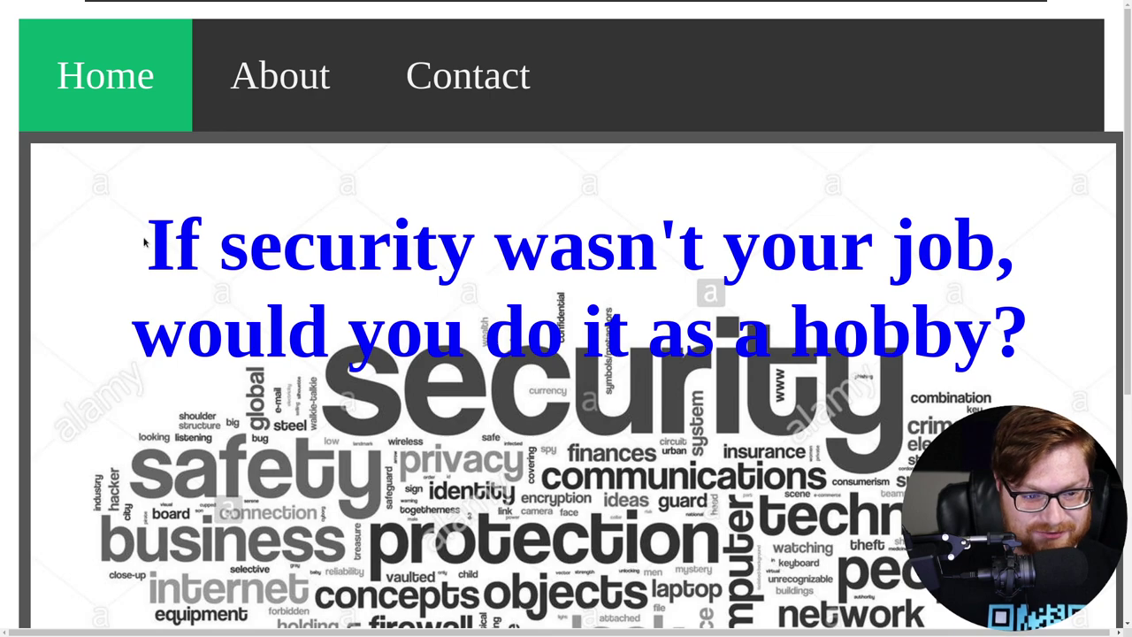
left_click_drag(144, 242, 1001, 296)
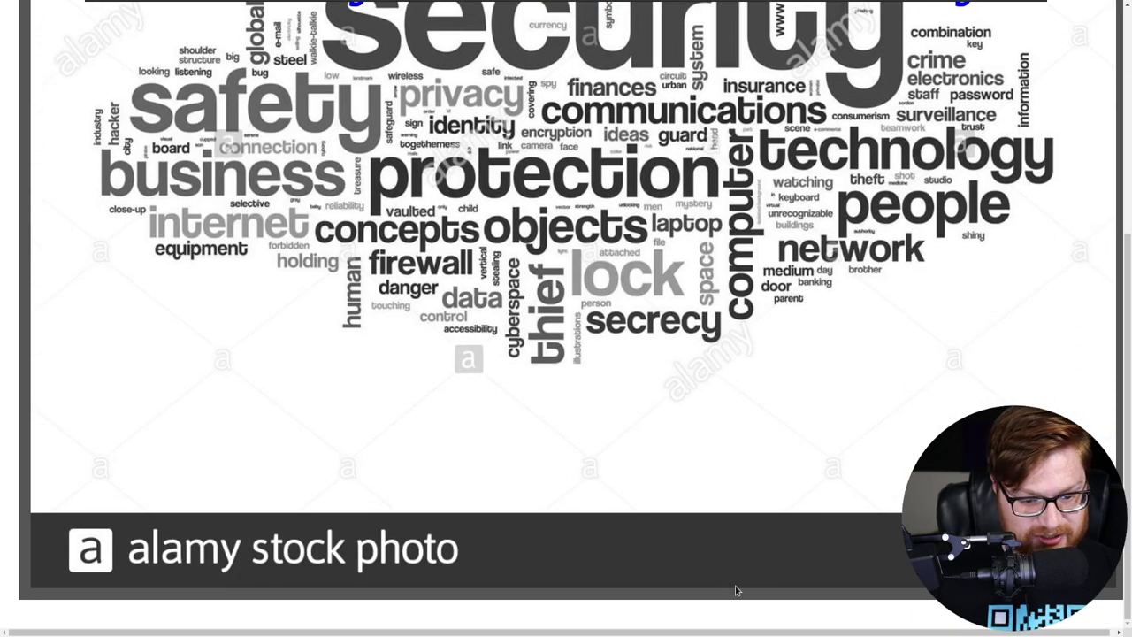
scroll(611, 433, "up", 4)
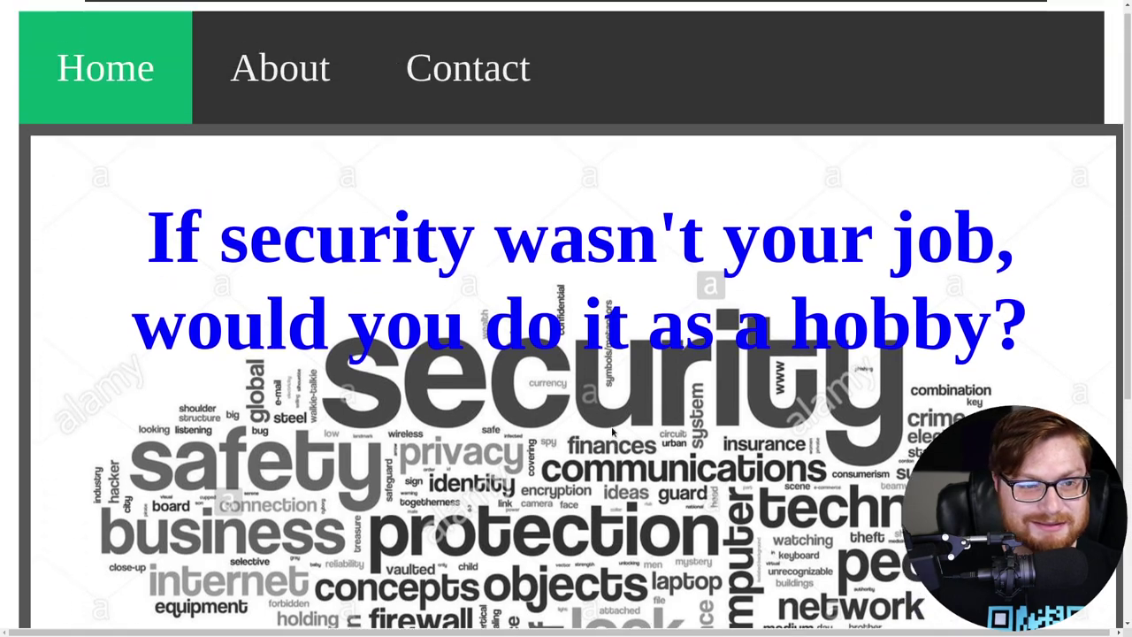
left_click(278, 87)
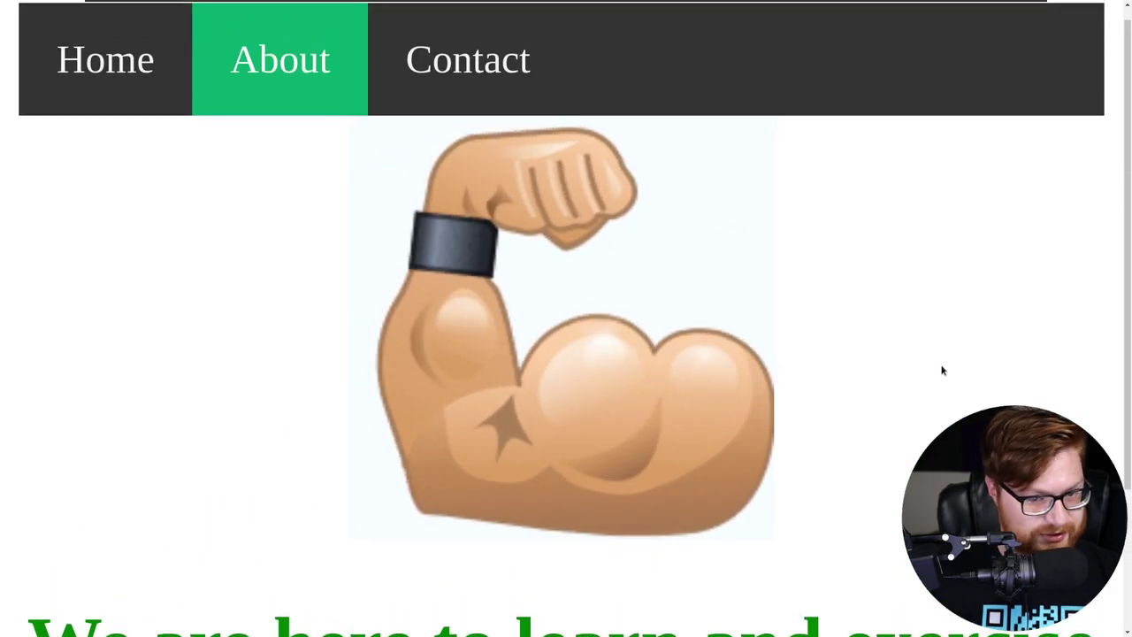
left_click(428, 51)
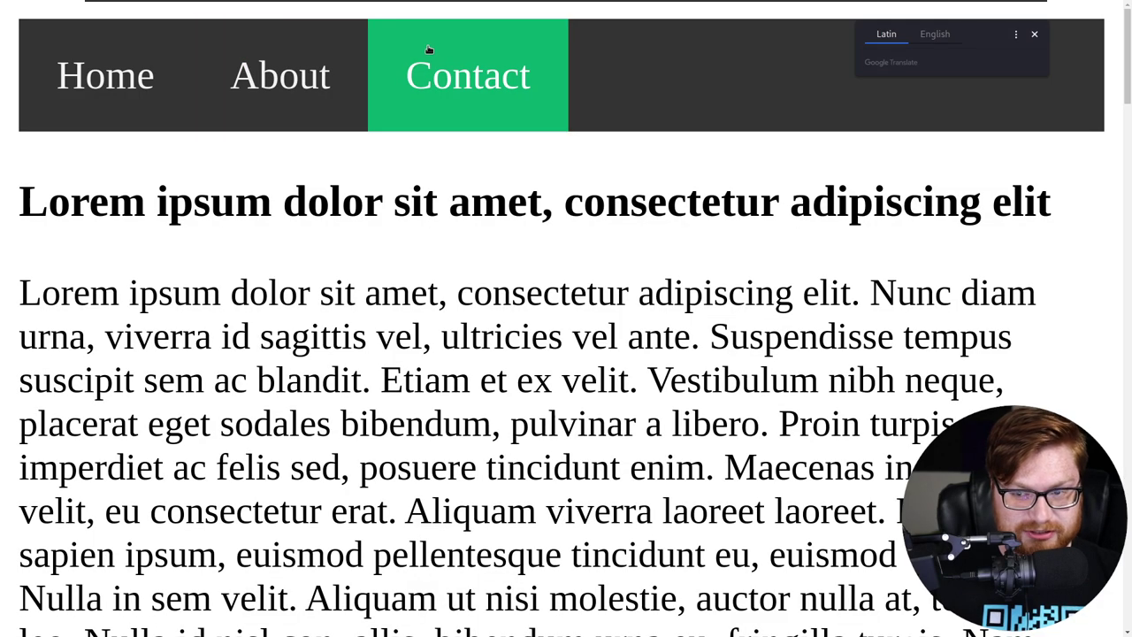
scroll(429, 50, "down", 2)
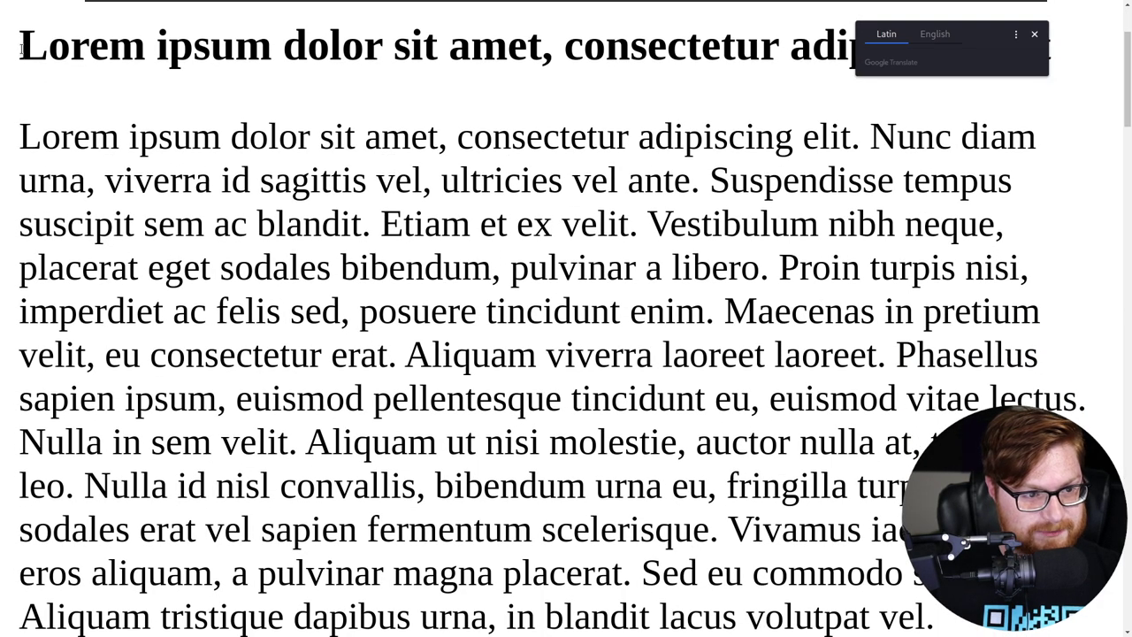
left_click_drag(21, 48, 1040, 135)
left_click(1040, 137)
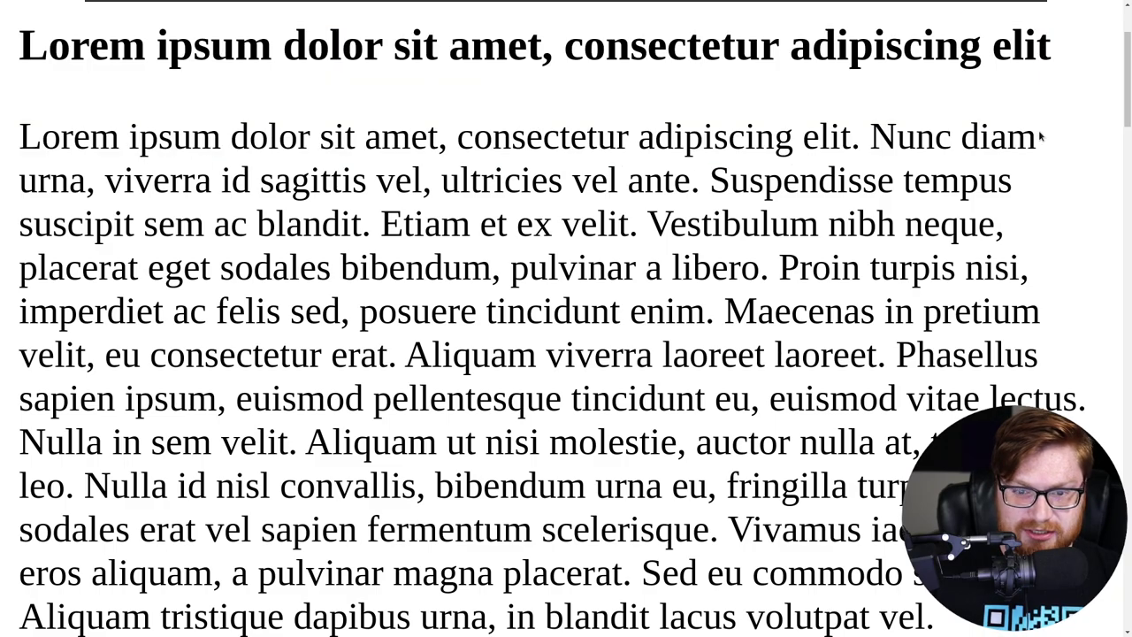
scroll(1040, 146, "down", 3)
scroll(1040, 156, "down", 9)
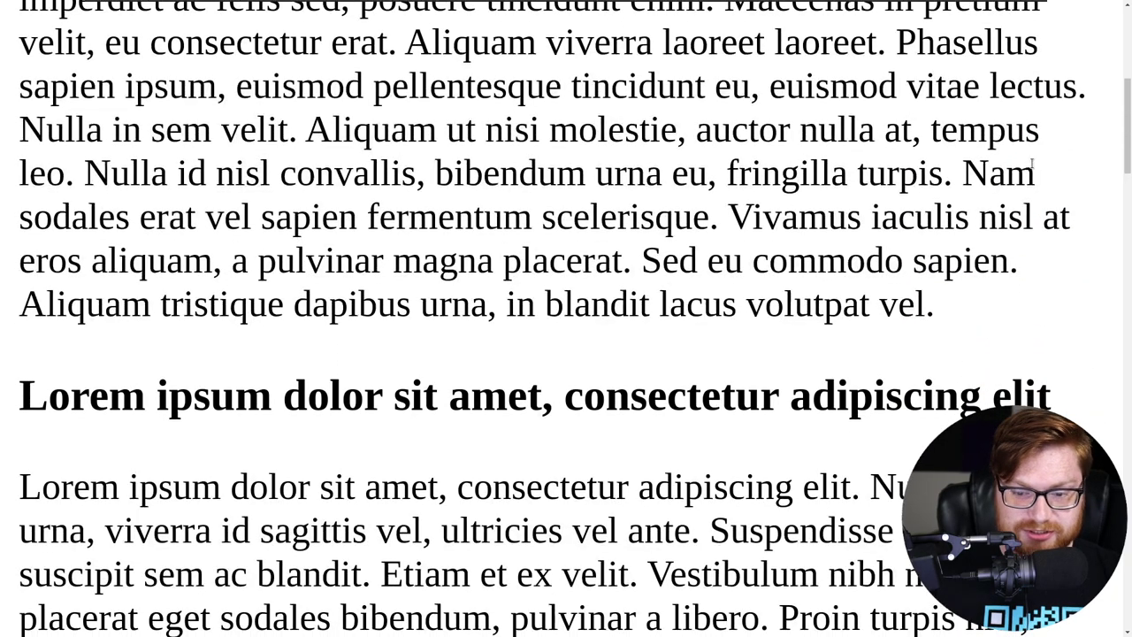
scroll(1001, 233, "down", 9)
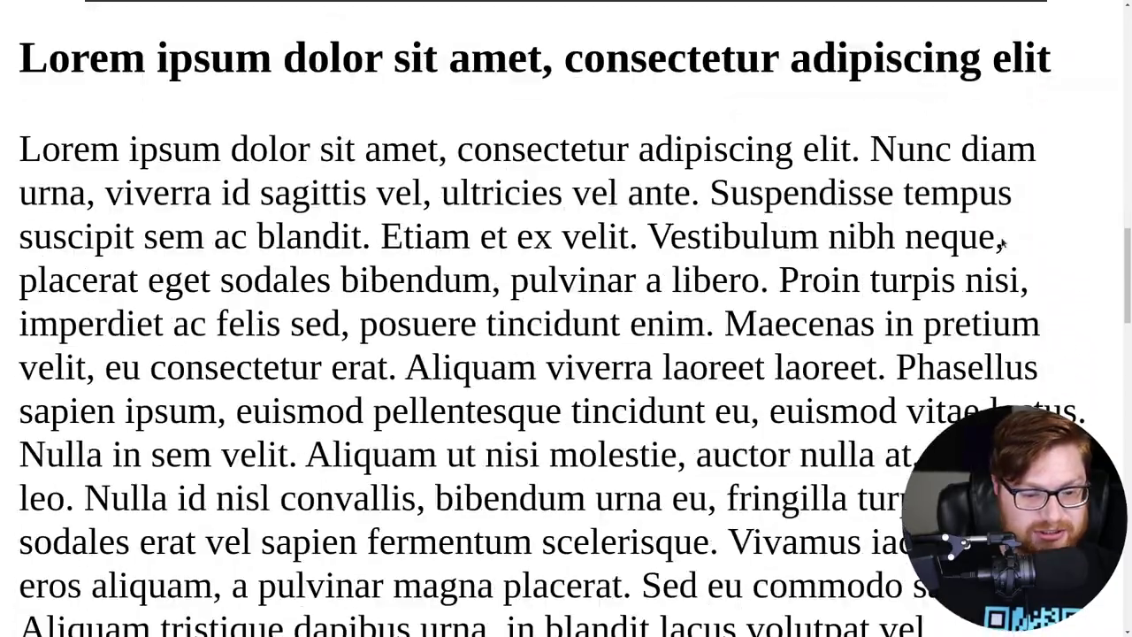
scroll(1002, 241, "down", 9)
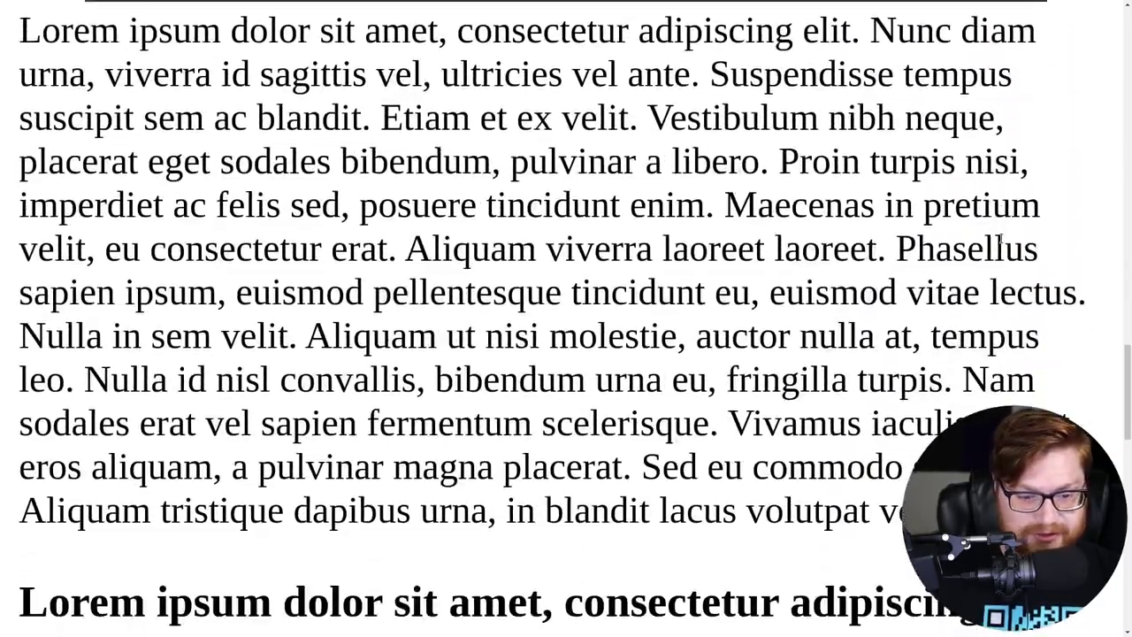
scroll(1002, 242, "down", 8)
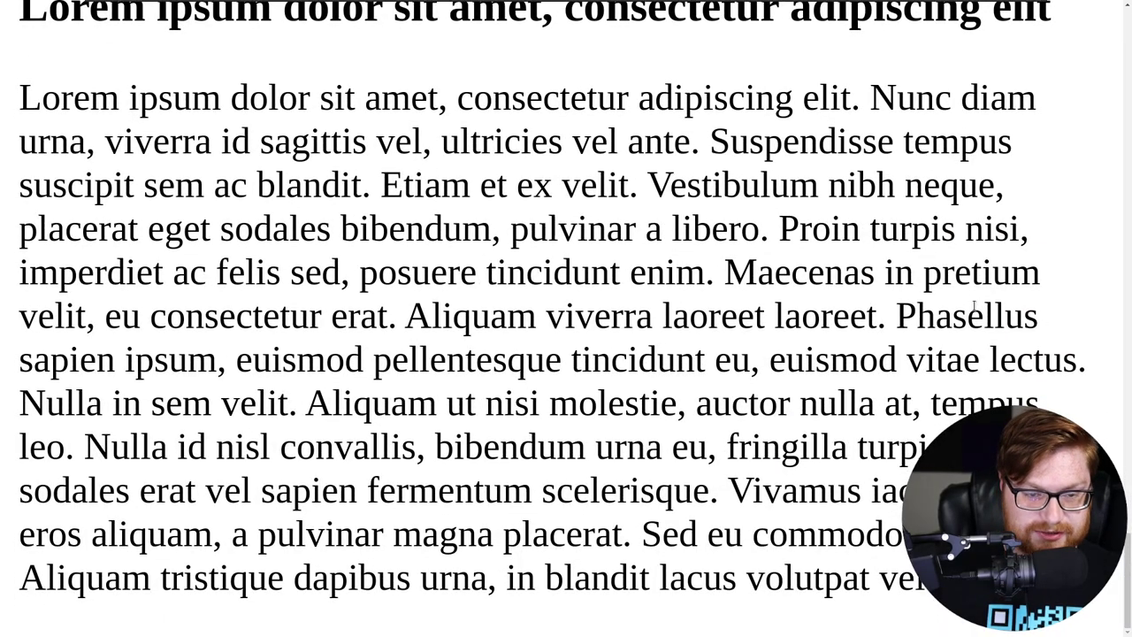
key("Home")
left_click(173, 83)
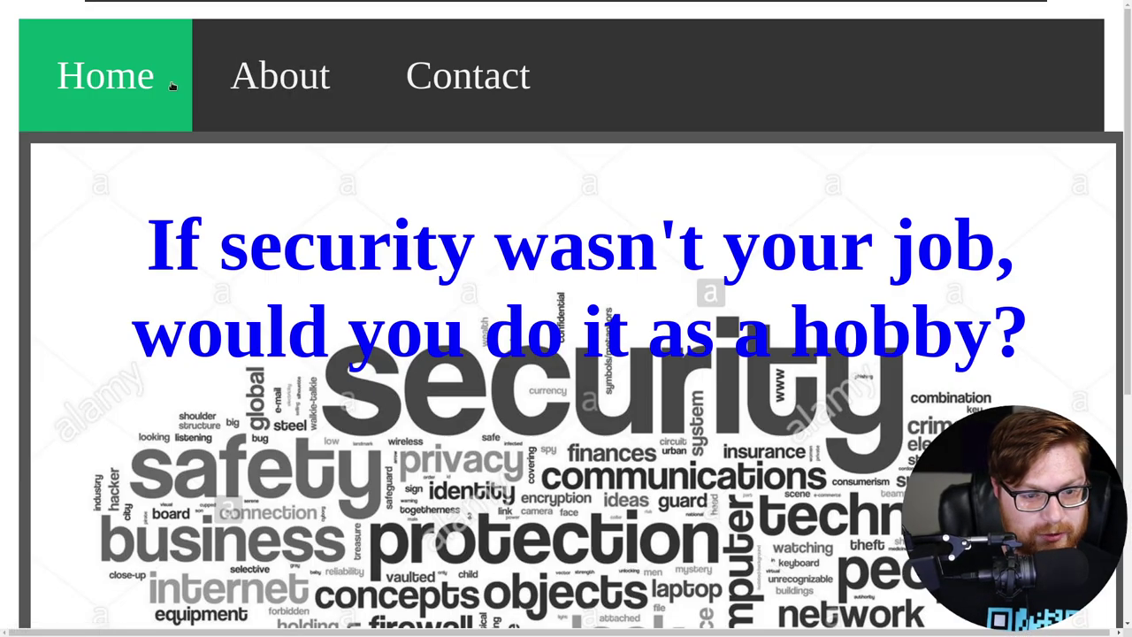
right_click(713, 102)
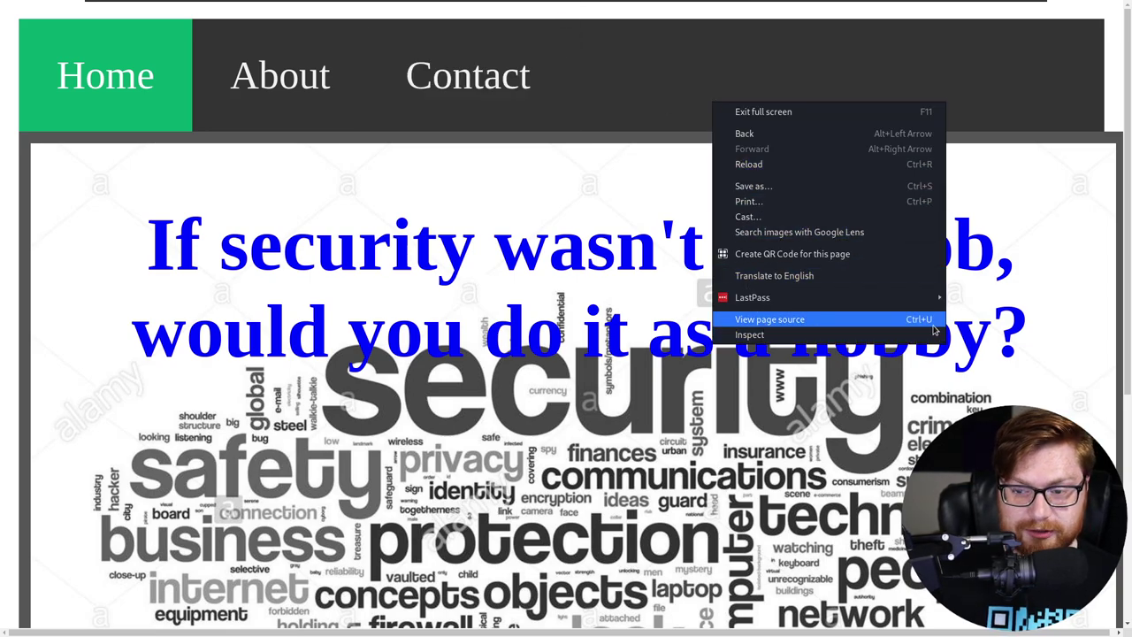
left_click(904, 319)
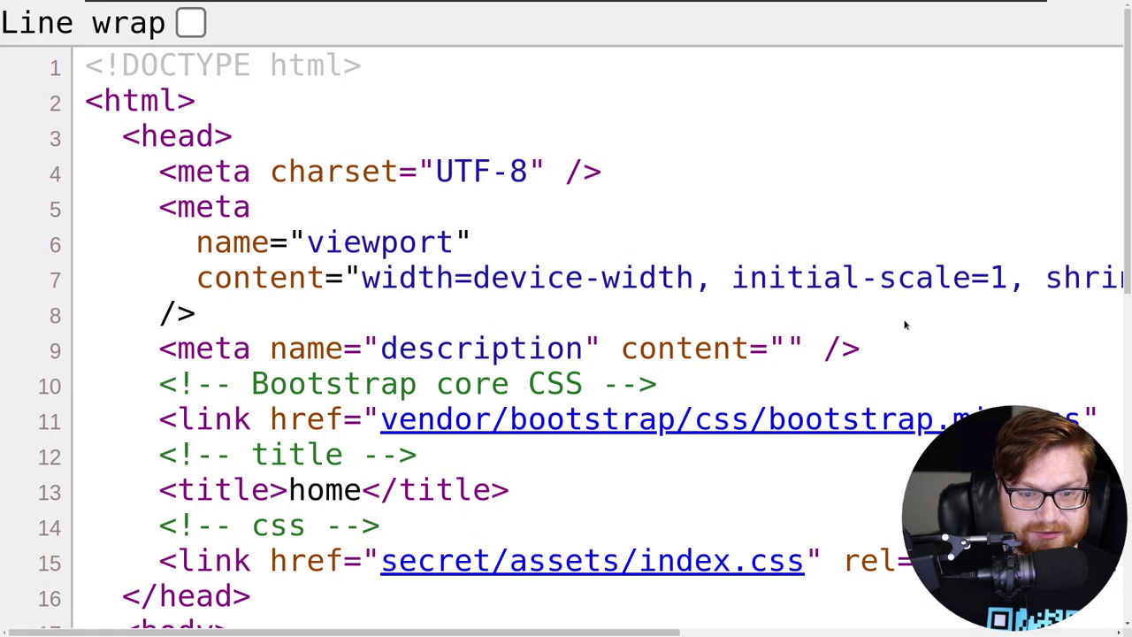
key("ctrl+minus")
key("ctrl+minus")
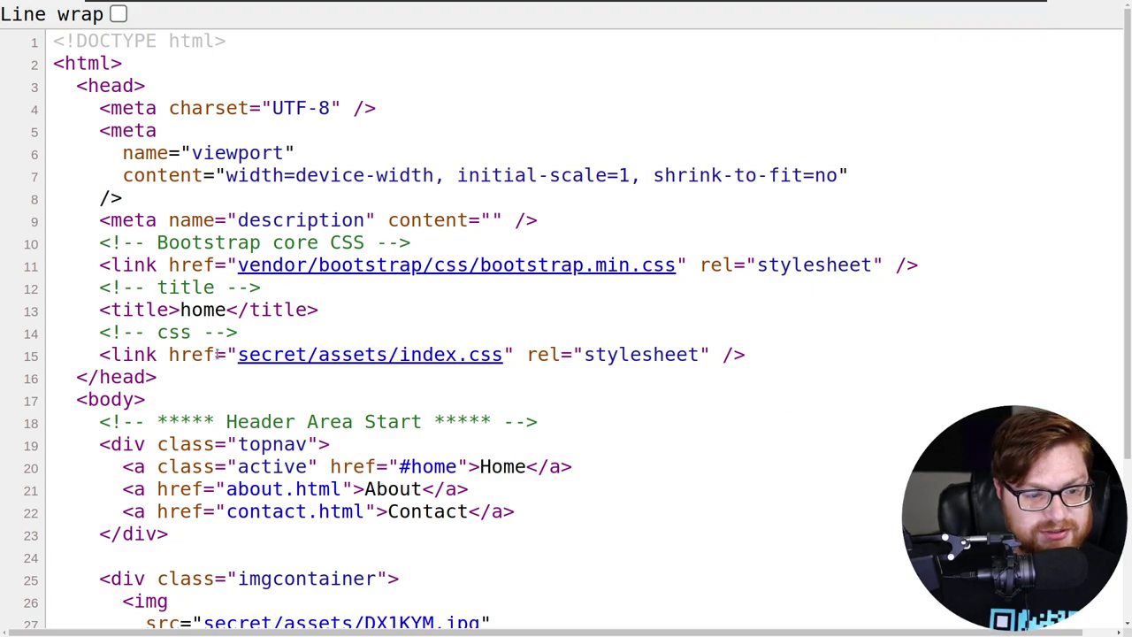
left_click_drag(234, 357, 502, 356)
left_click(507, 354)
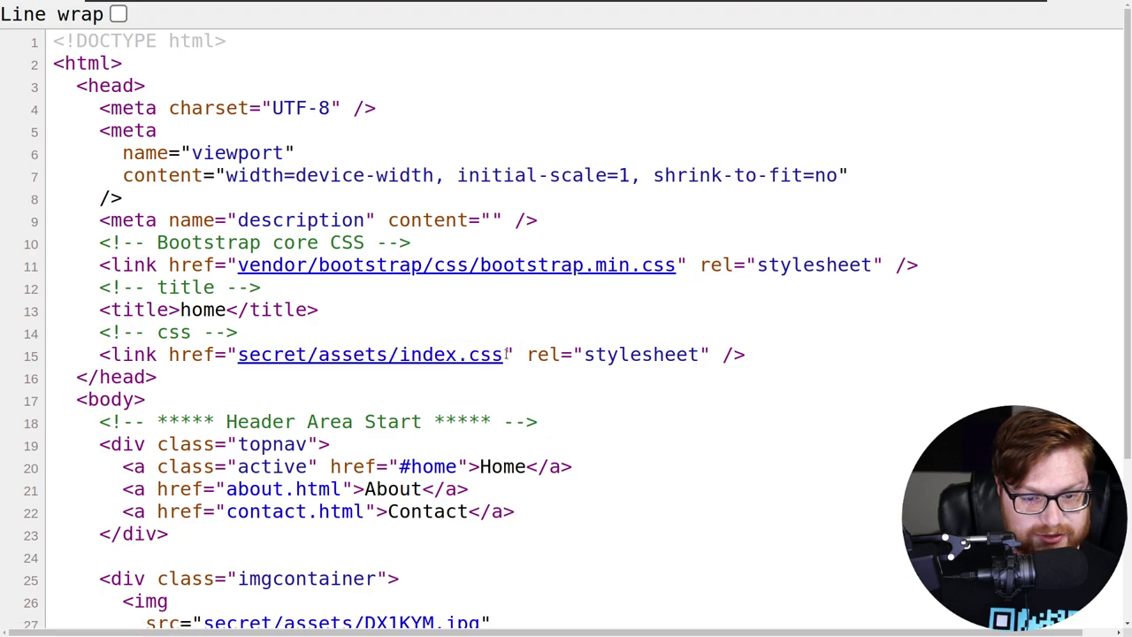
scroll(391, 315, "down", 1)
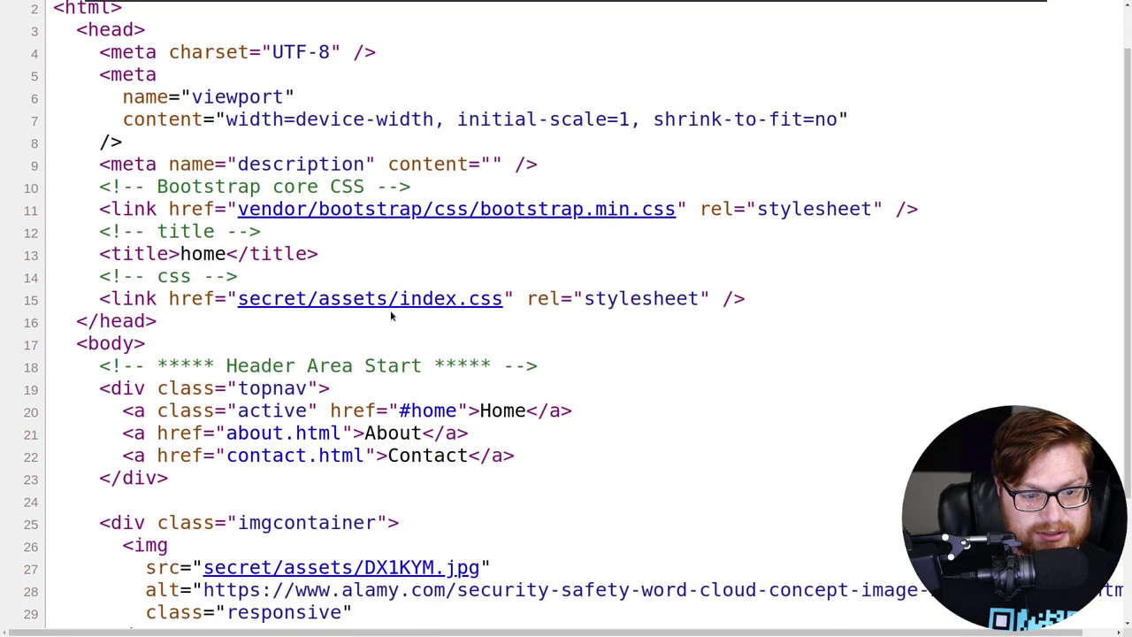
left_click_drag(237, 292, 316, 292)
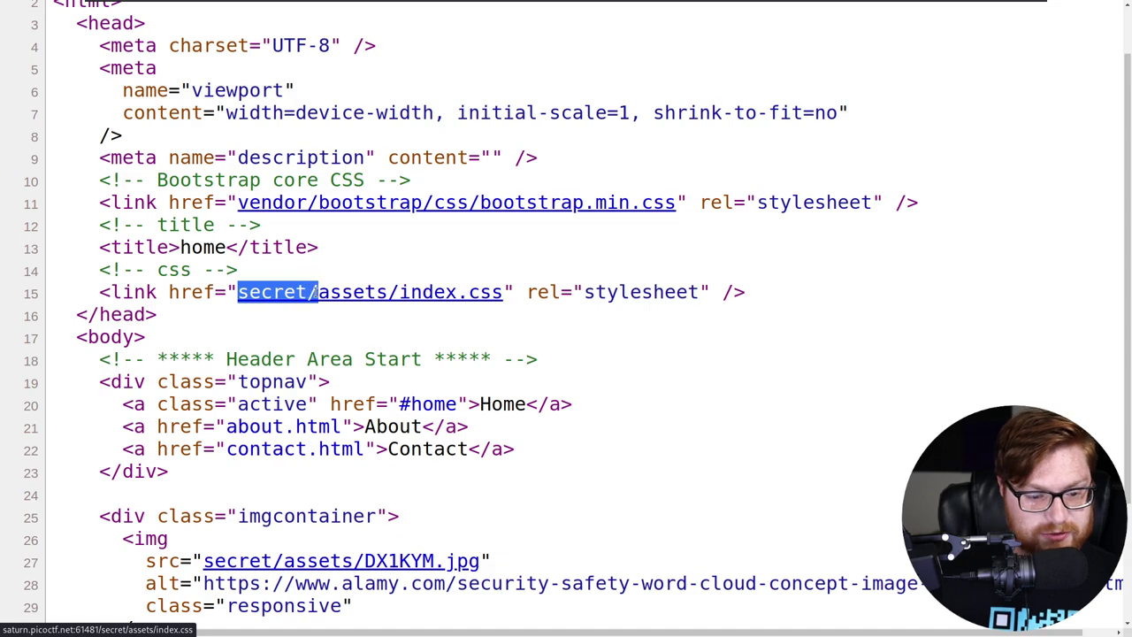
left_click(320, 352)
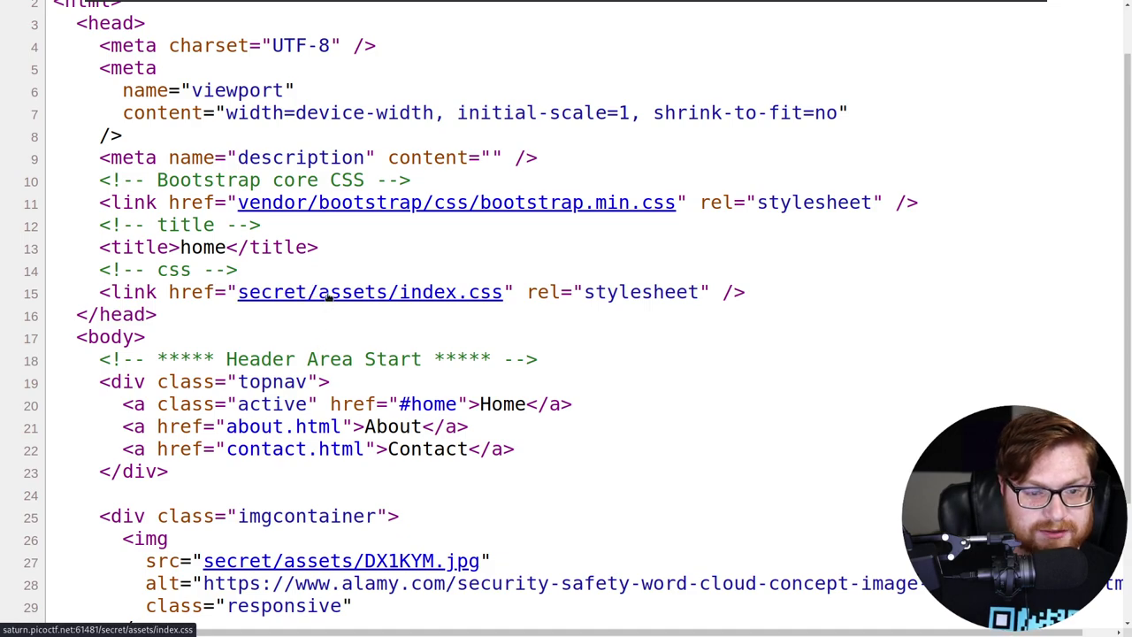
scroll(406, 303, "down", 3)
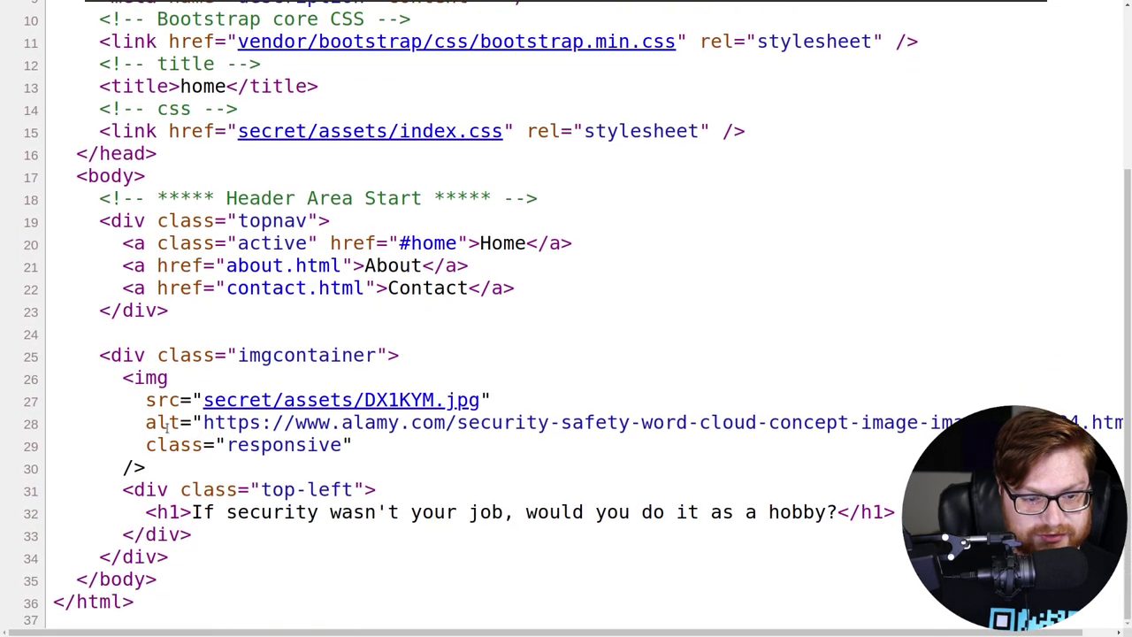
scroll(467, 374, "up", 4)
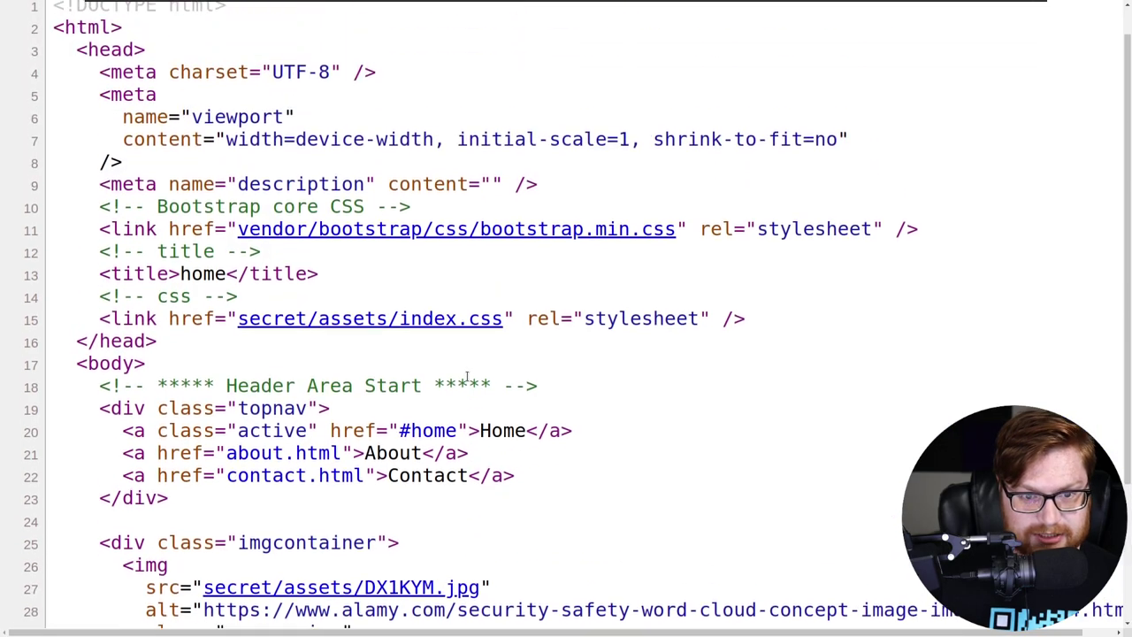
Open the site's index.css stylesheet and scroll through it
left_click(414, 357)
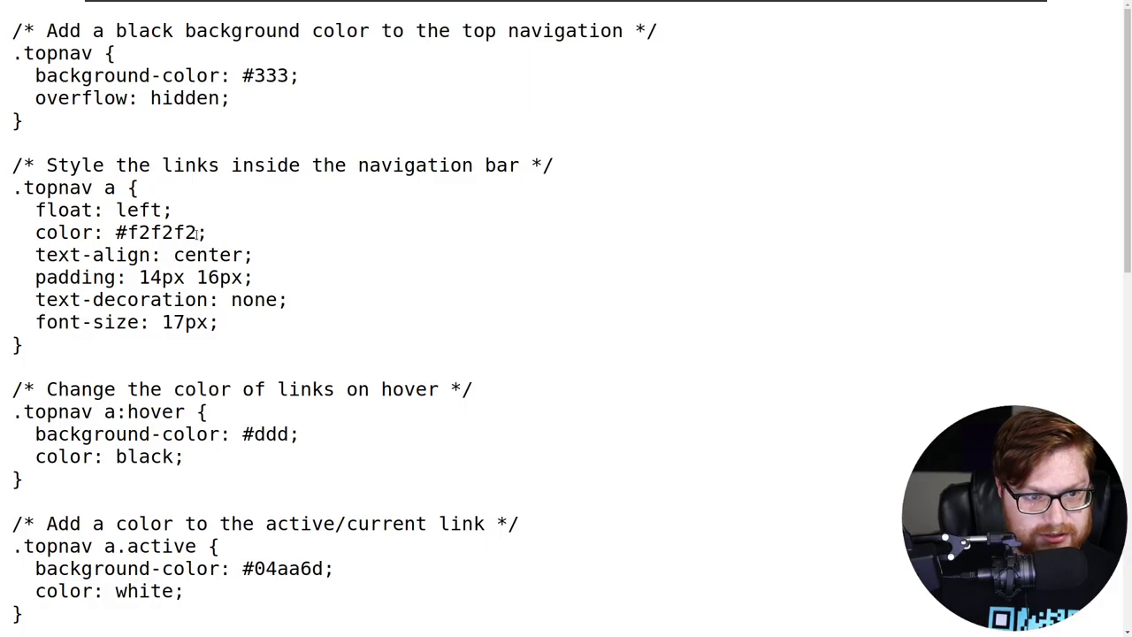
scroll(196, 234, "down", 5)
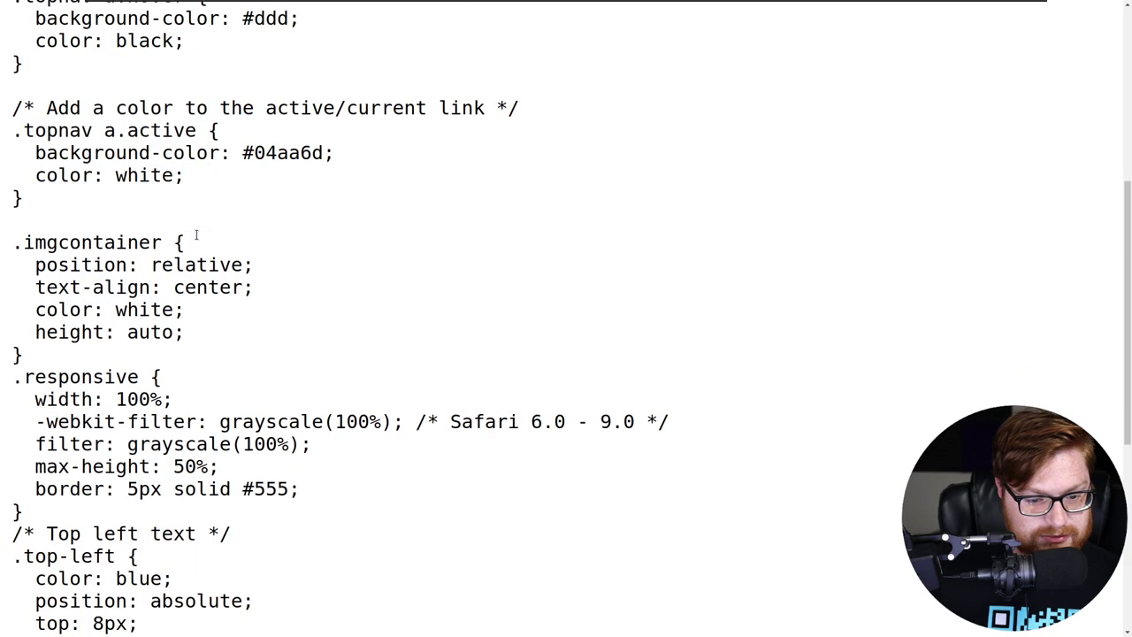
scroll(197, 233, "down", 6)
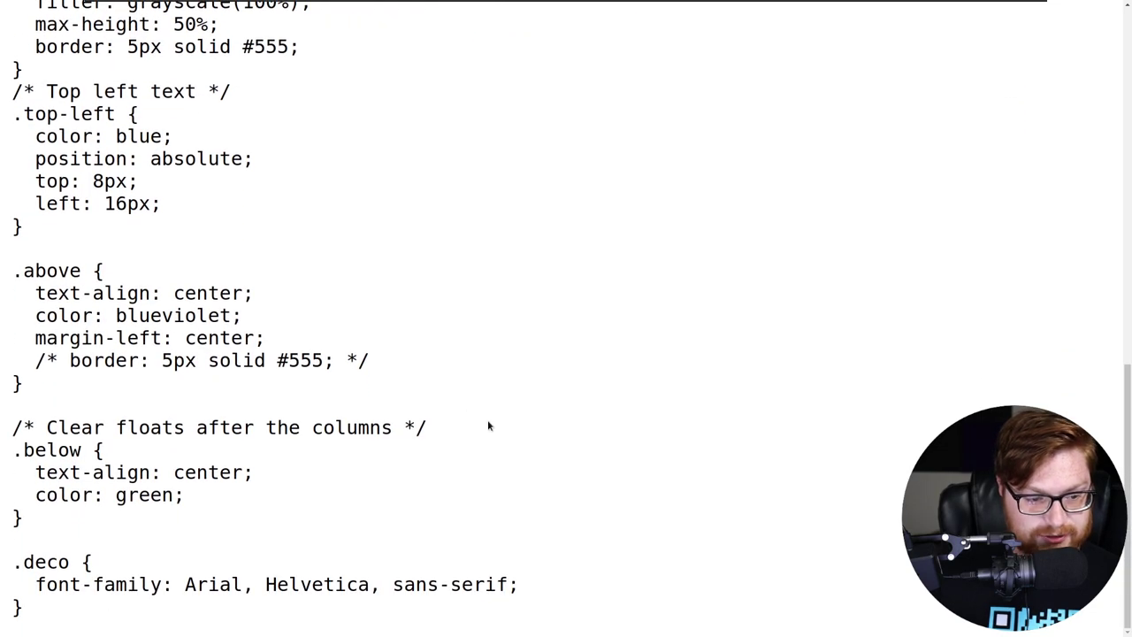
scroll(465, 404, "up", 3)
Exit fullscreen and load the secret/assets/ directory by removing index.css from the address
key("F11")
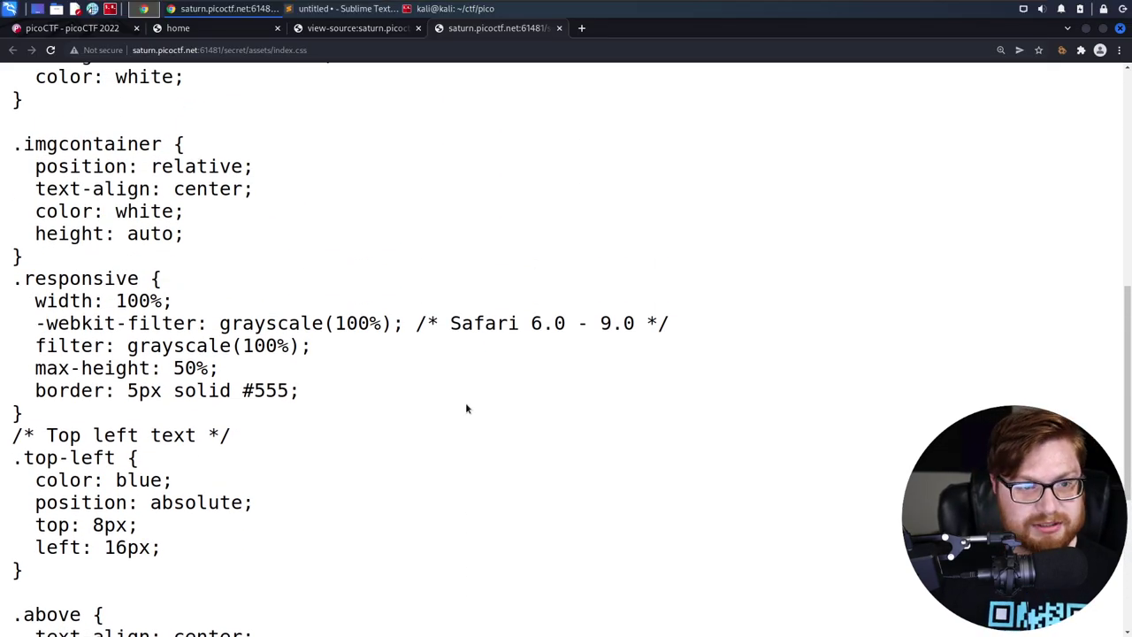
key("ctrl+l")
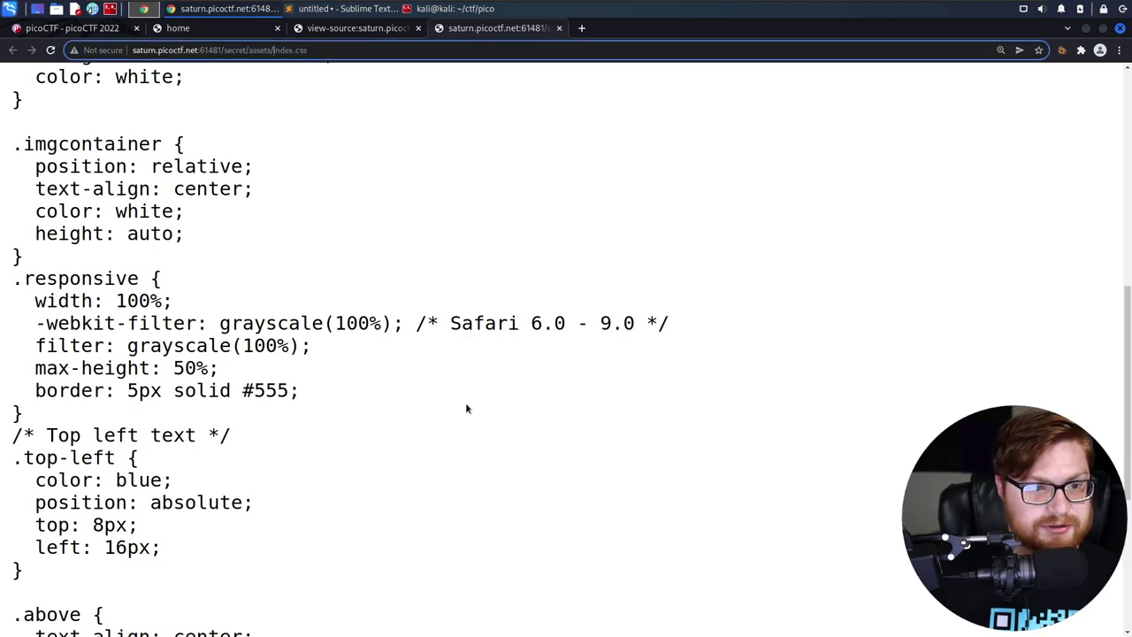
key("ctrl+shift+Left")
key("End")
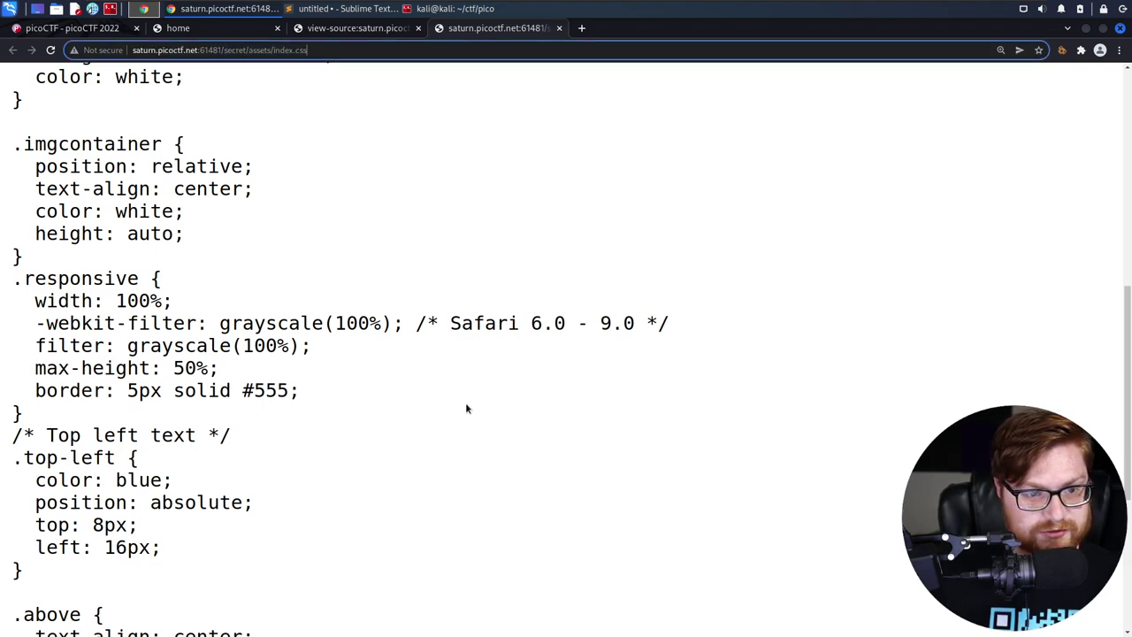
key("ctrl+shift+Left")
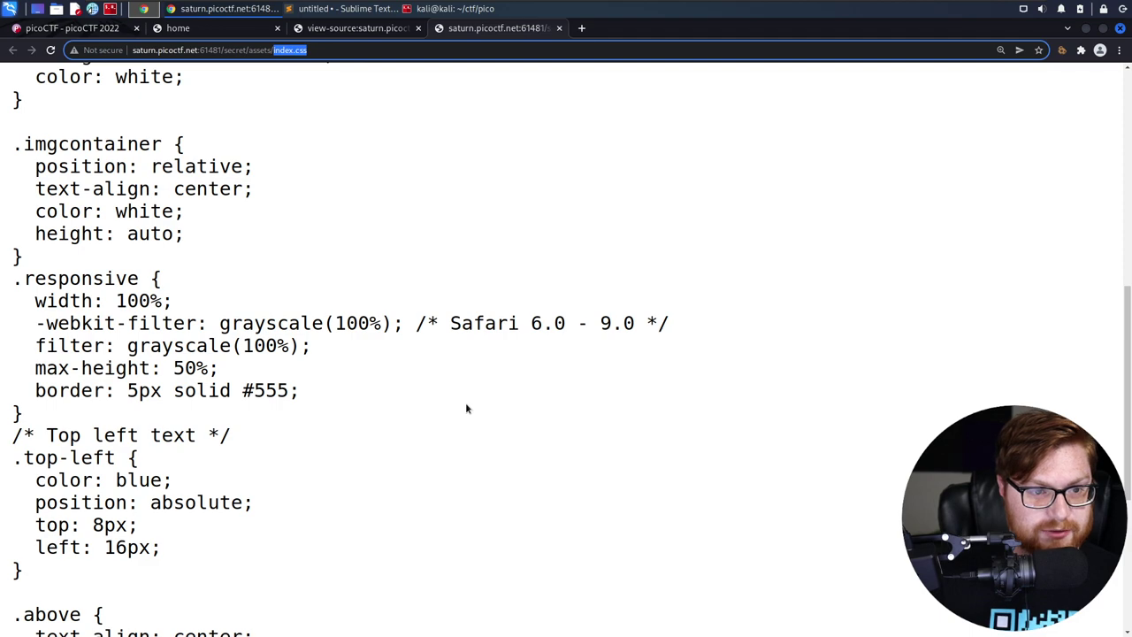
key("shift+Home")
key("ctrl+shift+Right")
key("ctrl+shift+Right")
key("ctrl+shift+Right")
key("ctrl+shift+Right")
key("ctrl+shift+Right")
key("ctrl+shift+Right")
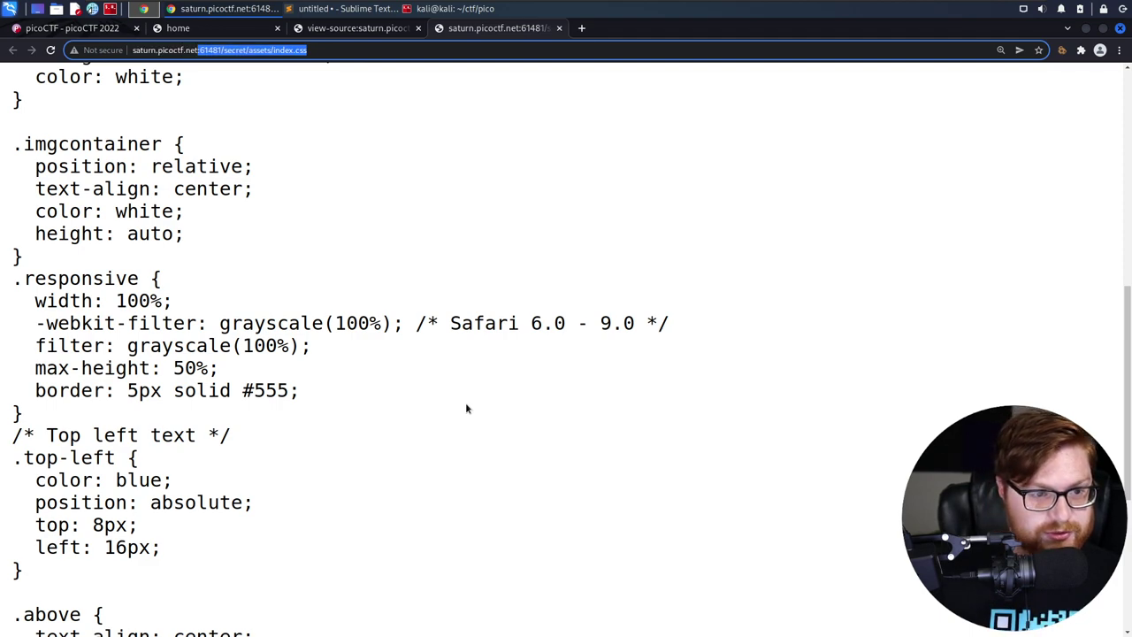
key("shift+Home")
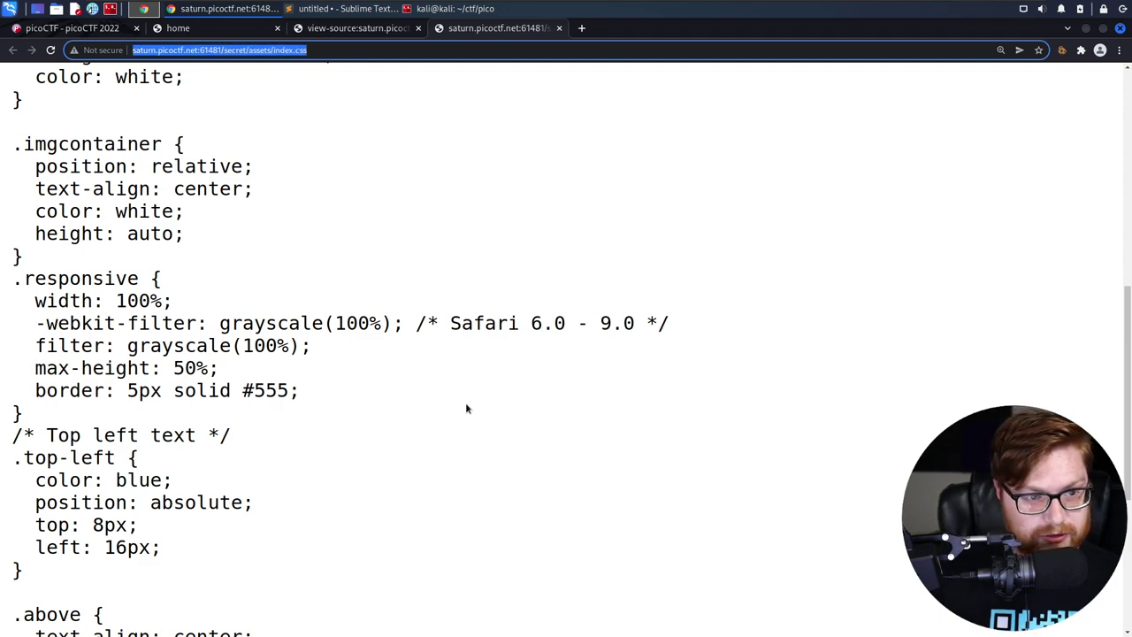
key("ctrl+shift+Right")
key("ctrl+shift+Right")
key("ctrl+shift+Right")
key("ctrl+shift+Right")
key("ctrl+shift+Right")
key("ctrl+shift+Right")
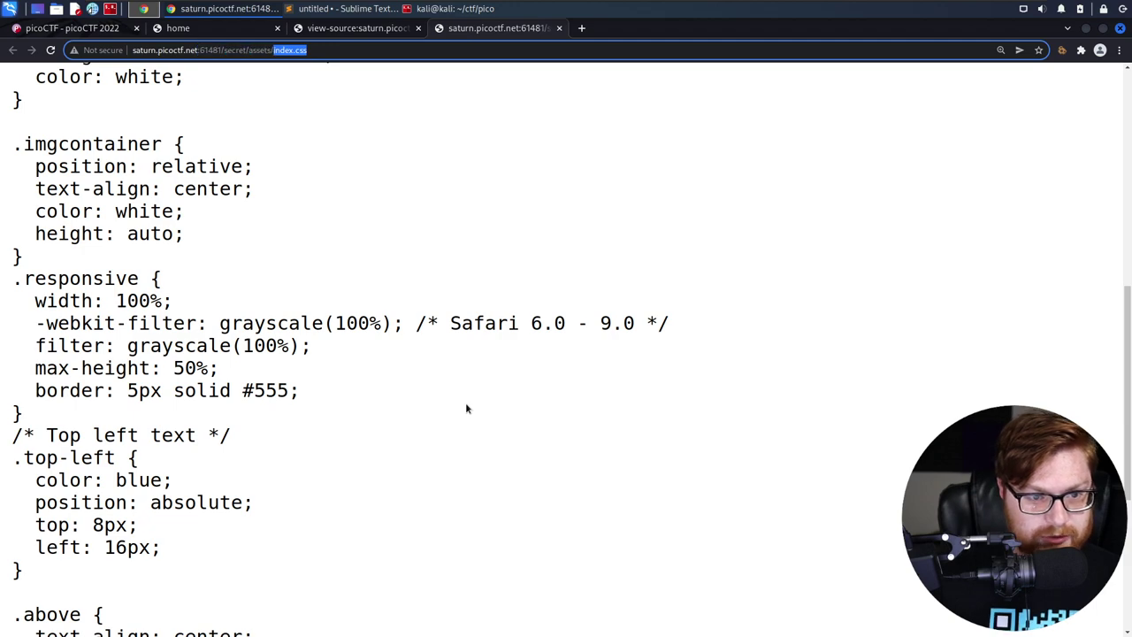
scroll(466, 409, "up", 6)
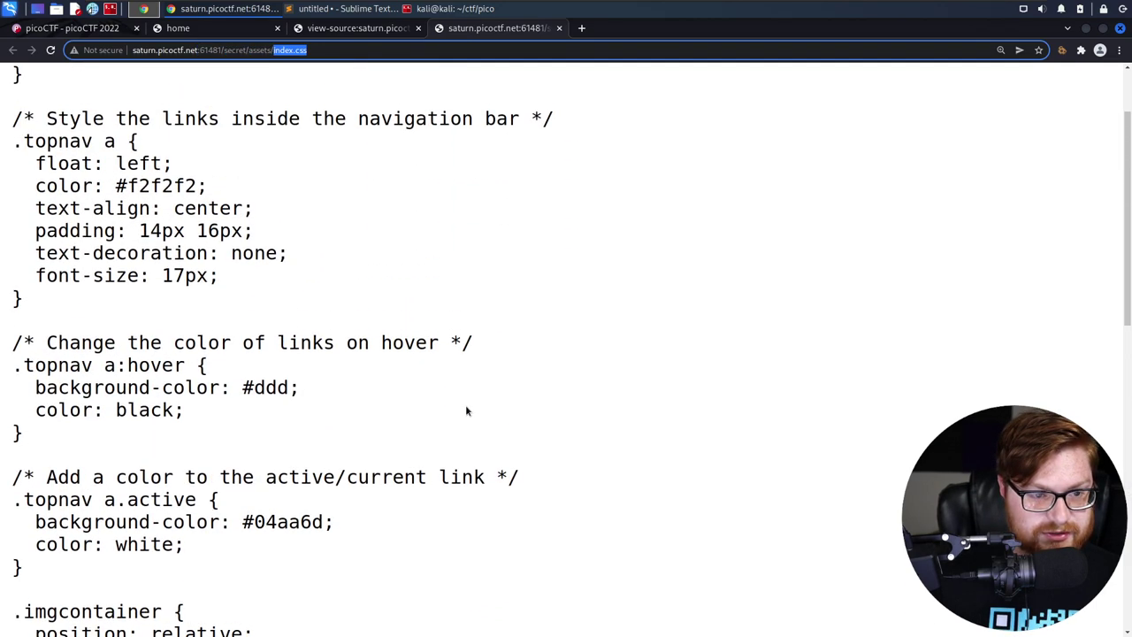
key("BackSpace")
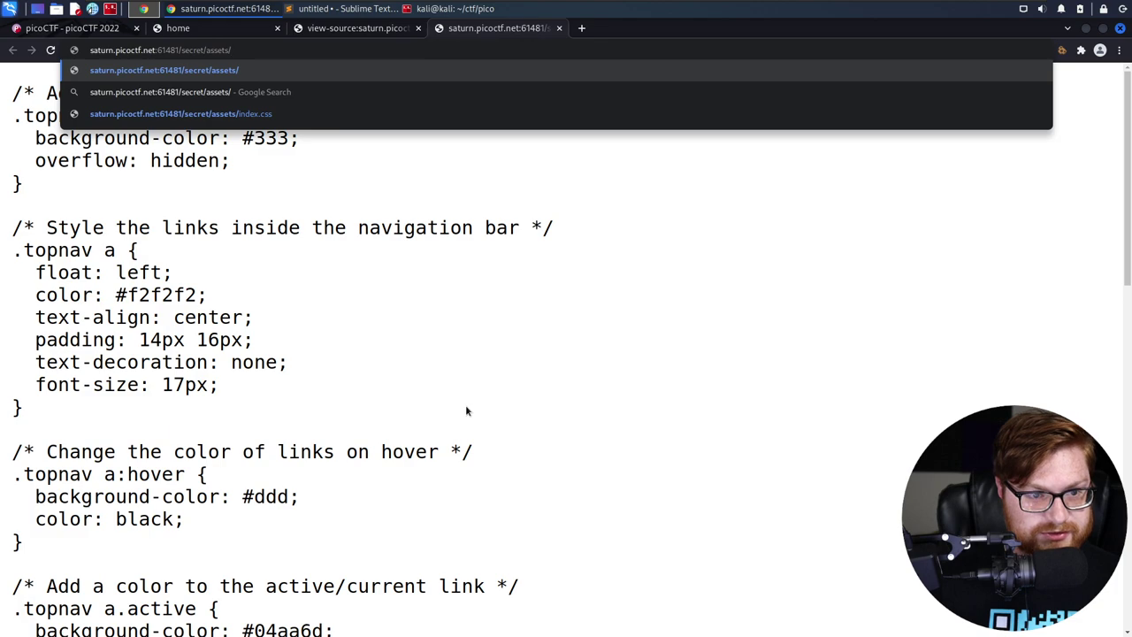
key("Return")
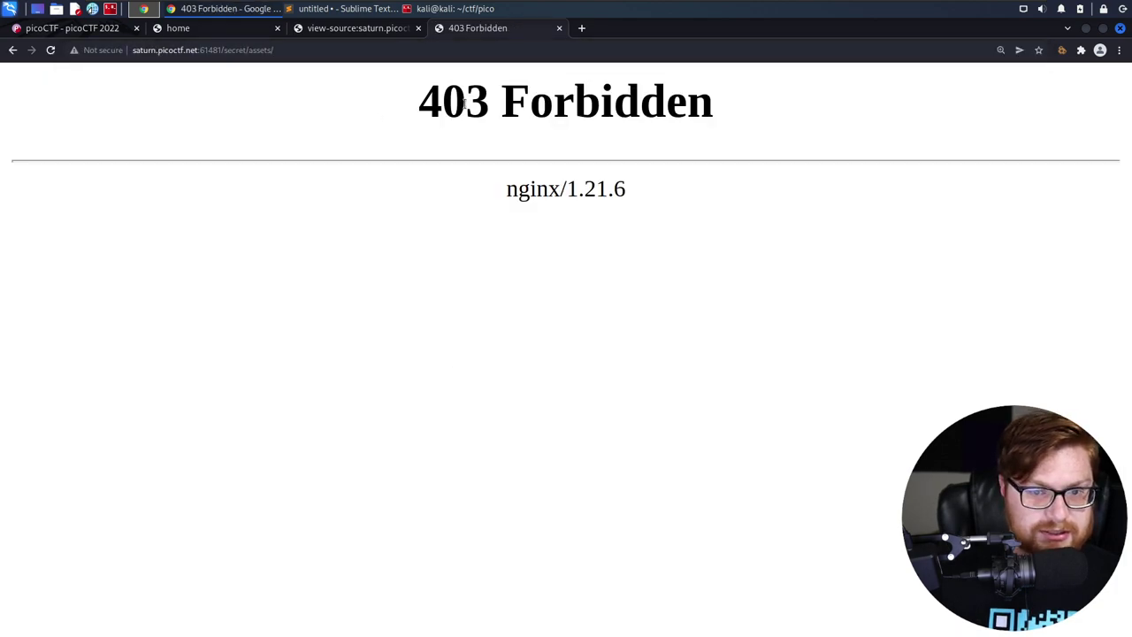
Note the 403 Forbidden page's nginx/1.21.6 version, then delete assets/ from the address
left_click_drag(464, 101, 702, 126)
left_click(639, 215)
triple_click(475, 197)
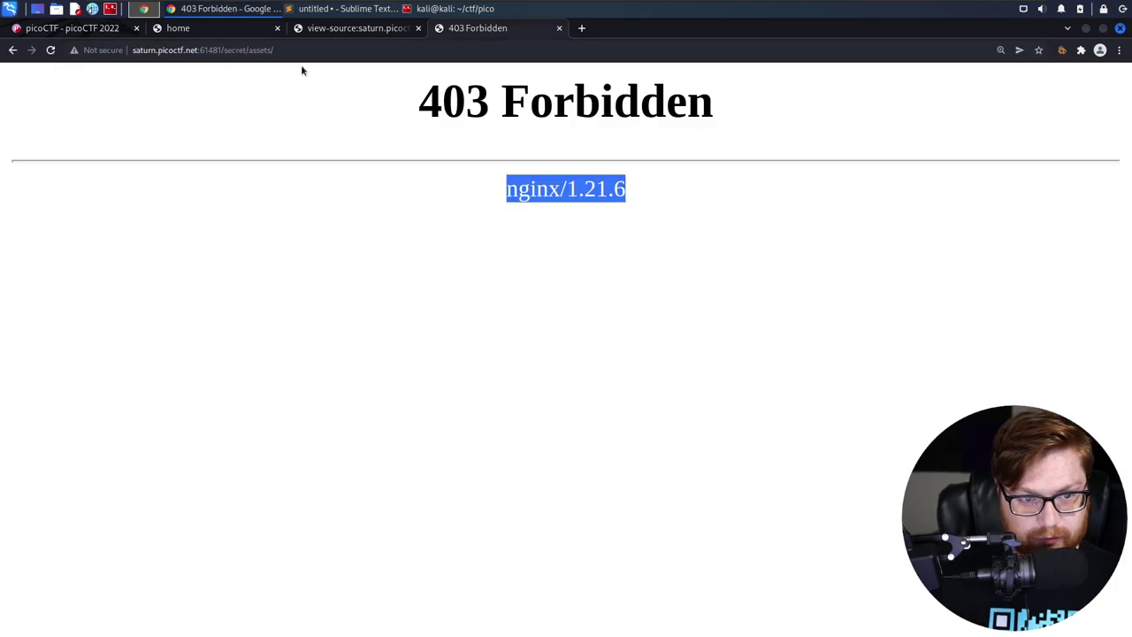
left_click(363, 53)
key("End")
key("ctrl+shift+Left")
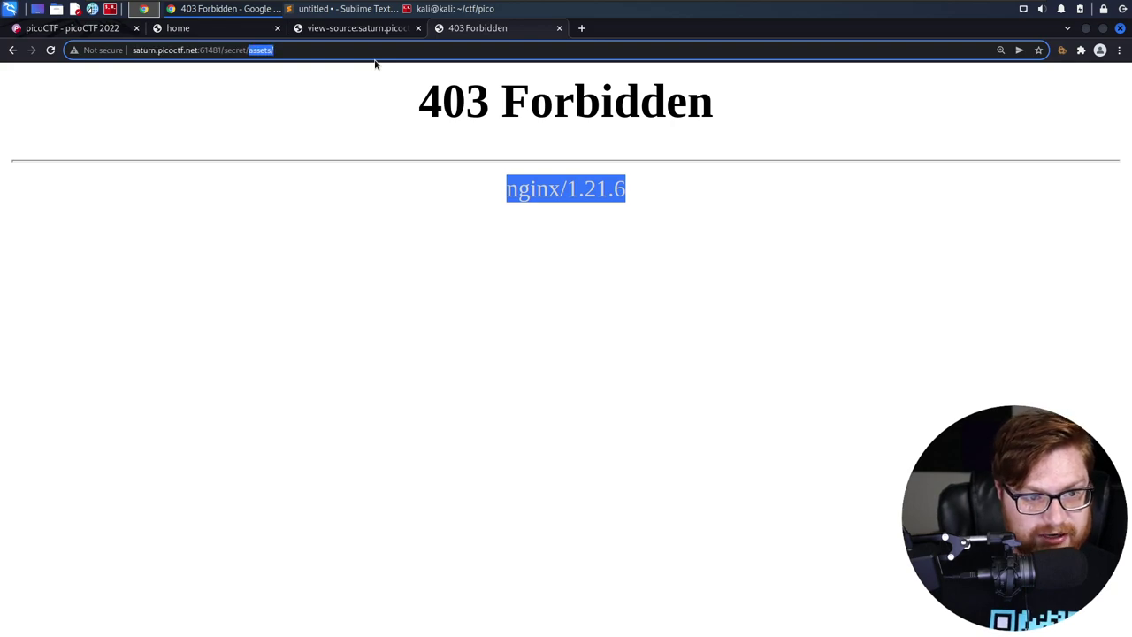
key("BackSpace")
Load secret/, zoom out twice, and read the 'Finally. You almost found me' heading and GIF
key("Return")
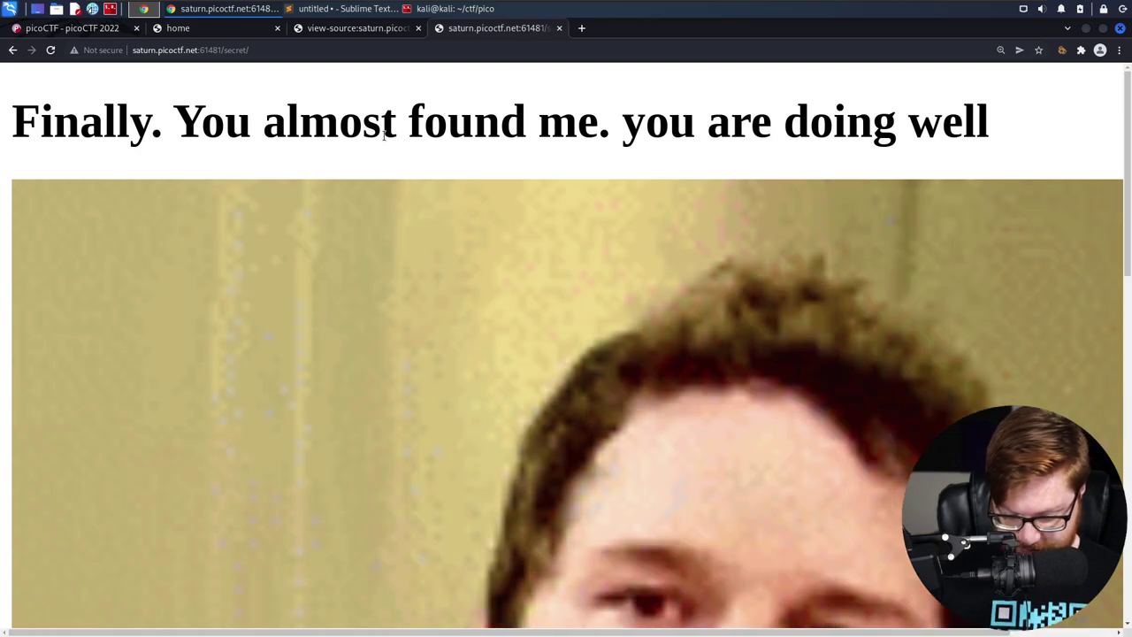
key("ctrl+minus")
key("ctrl+minus")
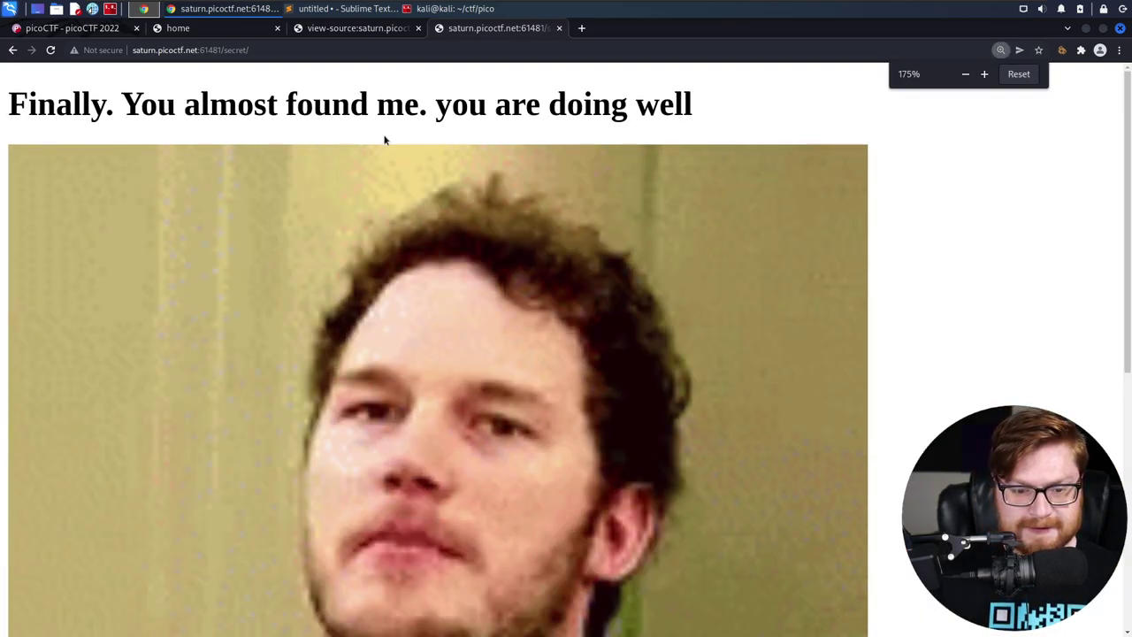
key("ctrl+minus")
key("ctrl+minus")
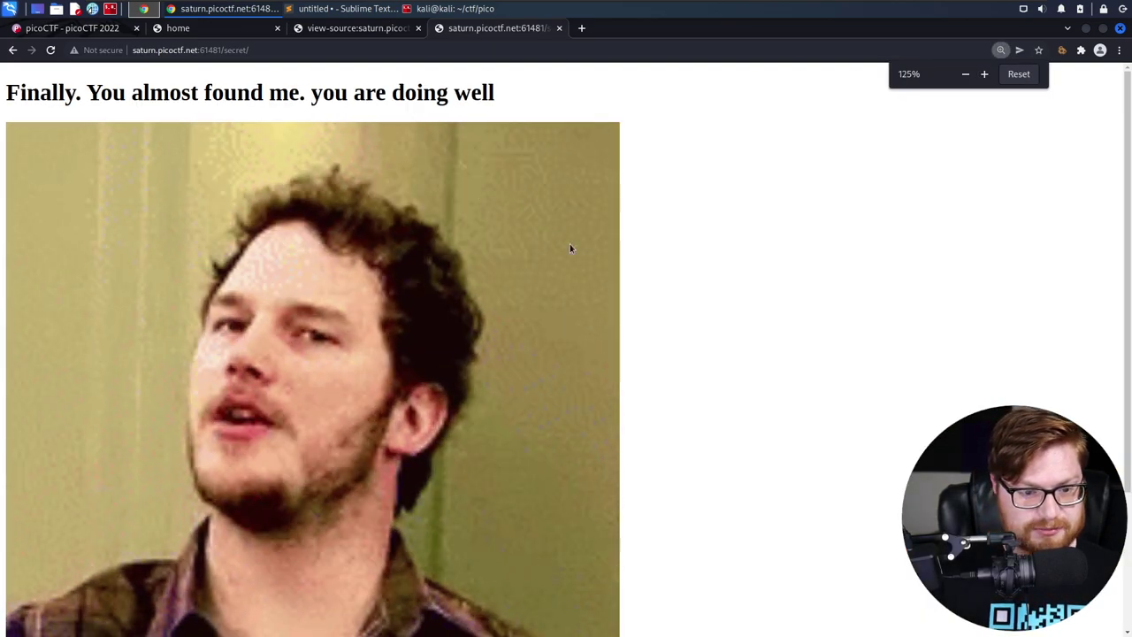
scroll(635, 281, "down", 1)
scroll(655, 292, "down", 1)
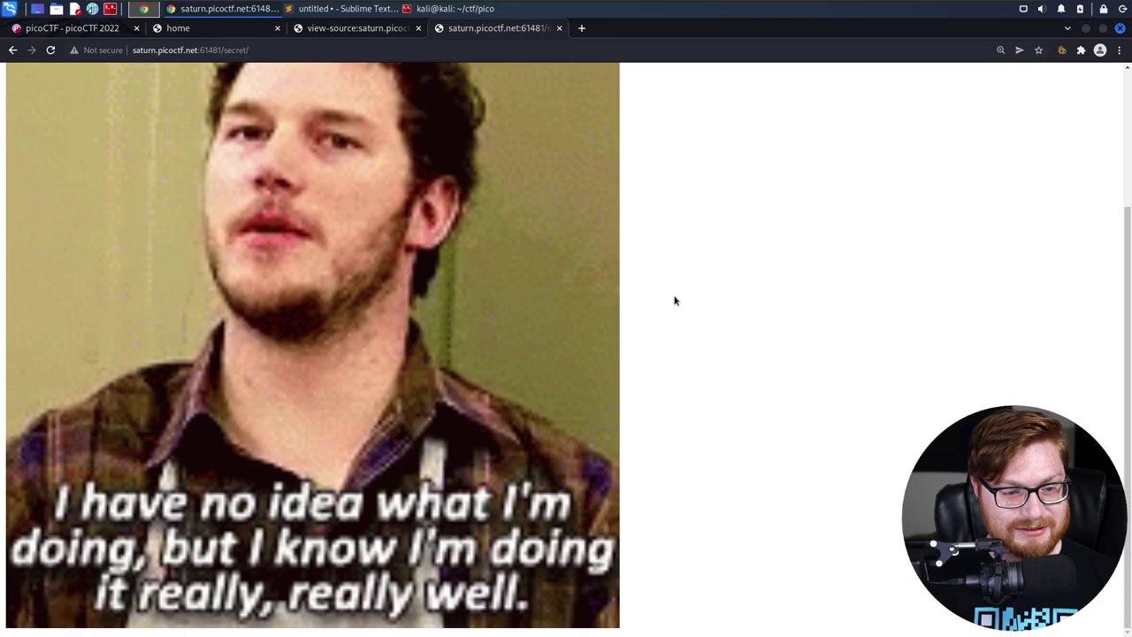
scroll(680, 326, "up", 1)
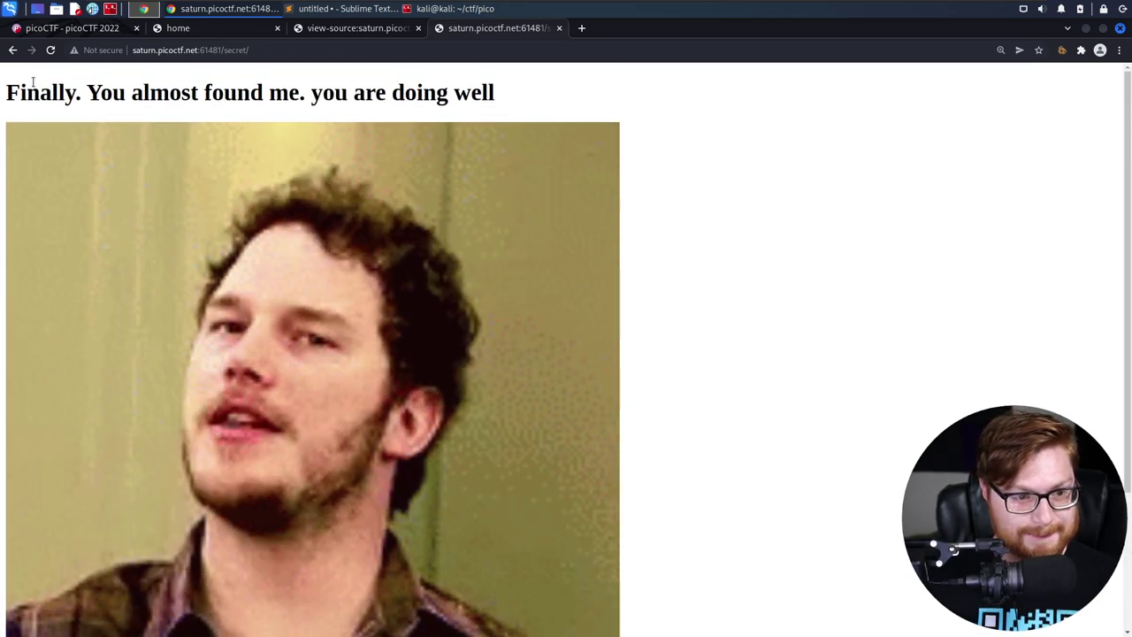
left_click_drag(8, 91, 619, 104)
scroll(690, 159, "down", 2)
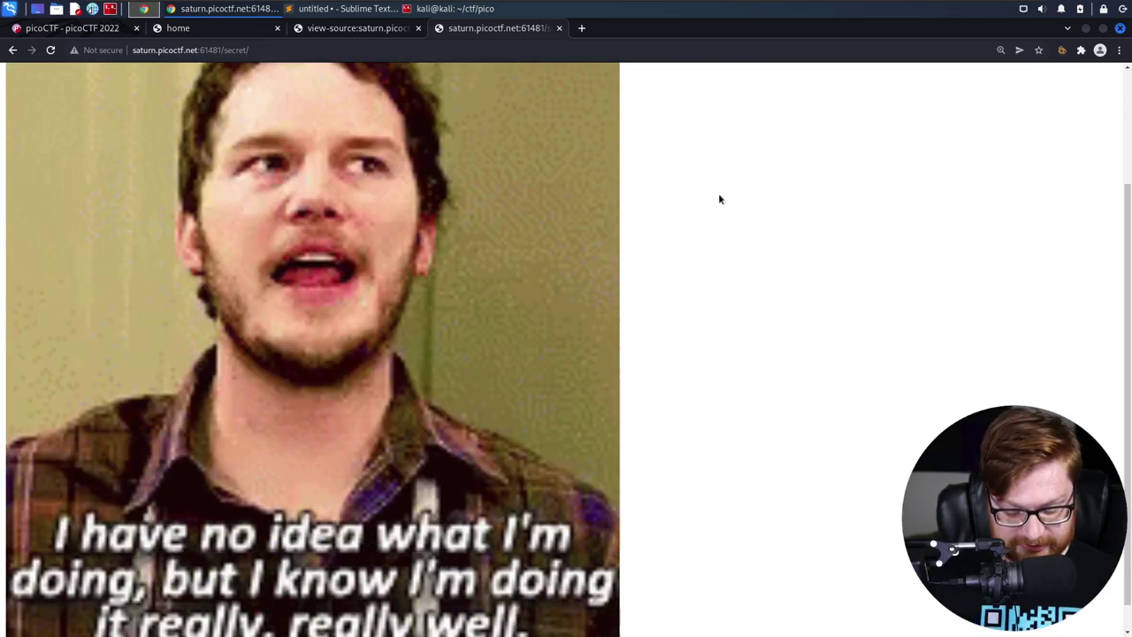
View the secret/ page's HTML source and inspect its lines
key("ctrl+u")
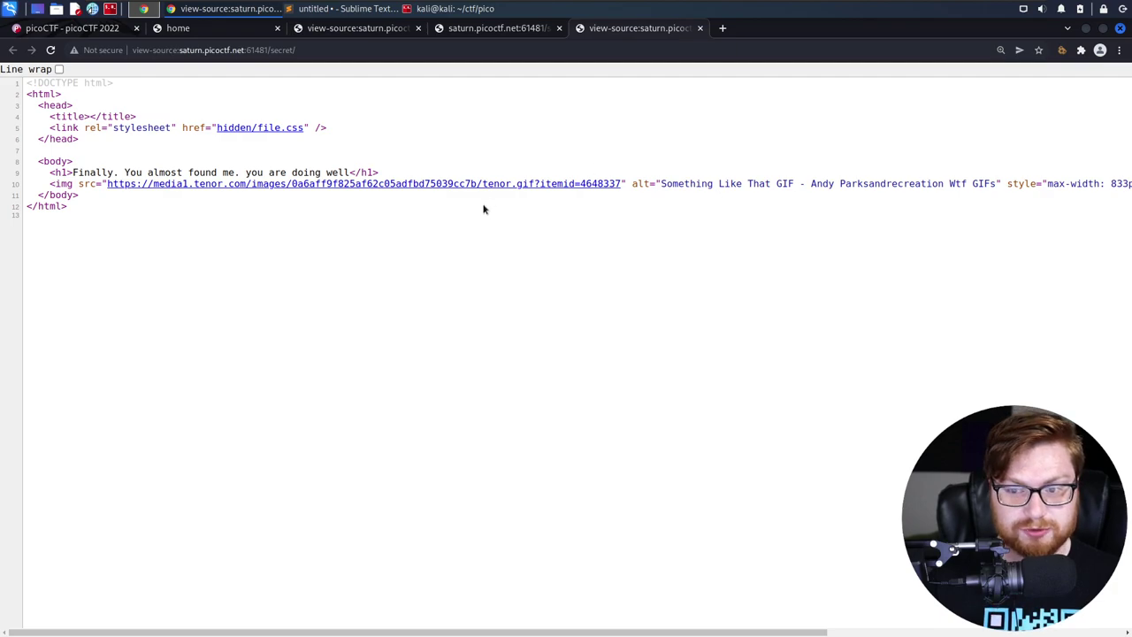
left_click_drag(43, 172, 364, 165)
left_click(364, 166)
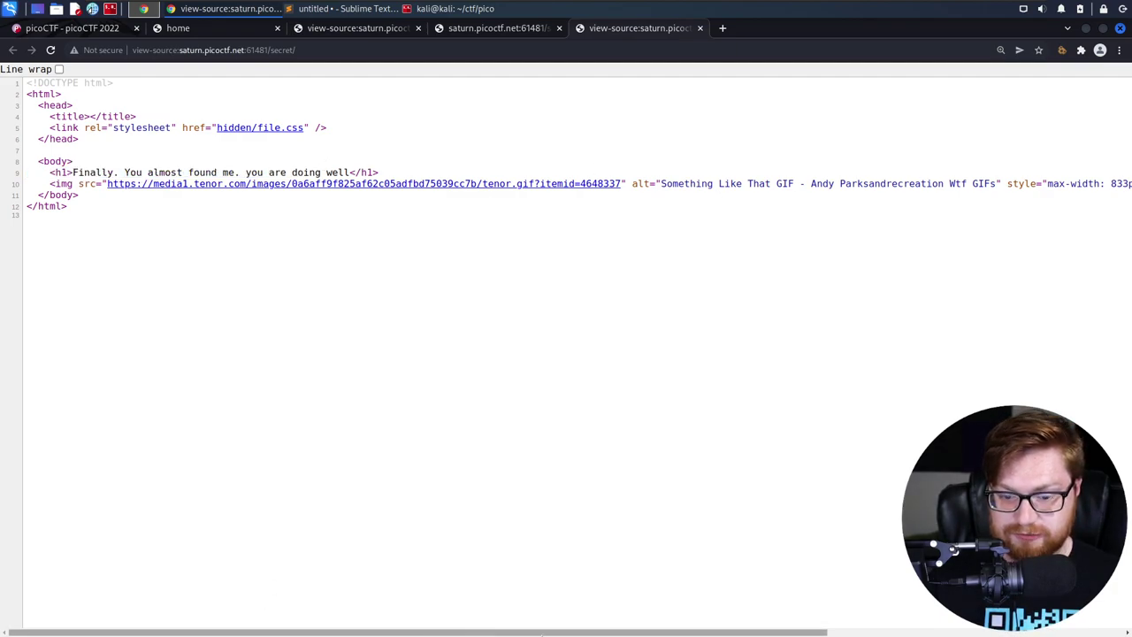
left_click_drag(559, 633, 891, 631)
scroll(528, 613, "left", 5)
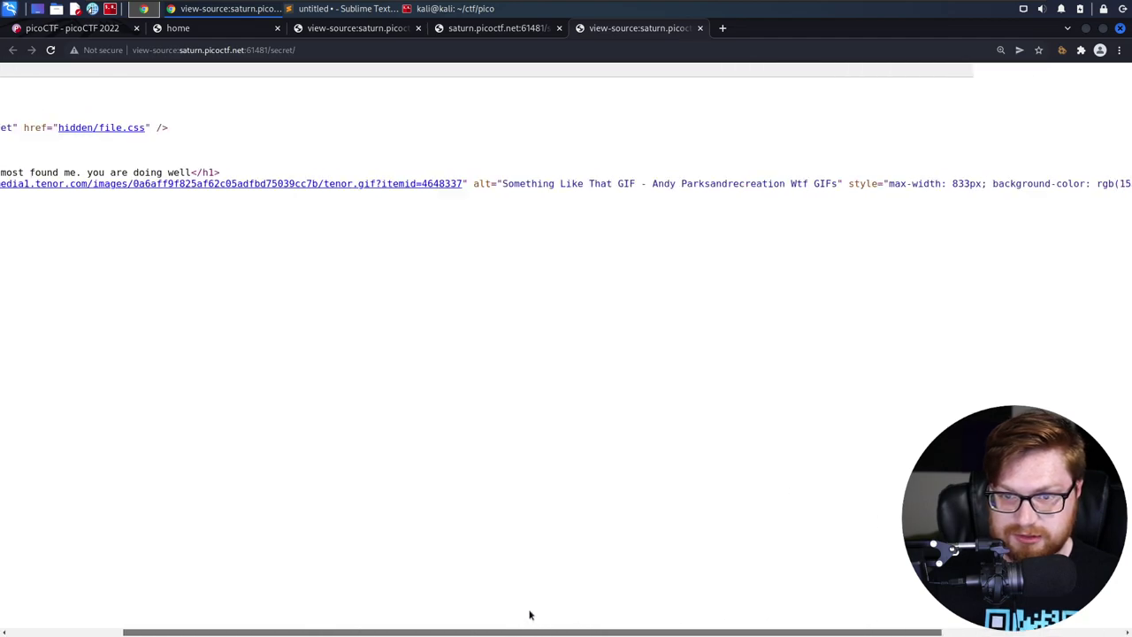
Zoom the source to 200%, open hidden/file.css, and view its empty source
key("ctrl+plus")
key("ctrl+plus")
key("ctrl+plus")
key("ctrl+plus")
key("ctrl+plus")
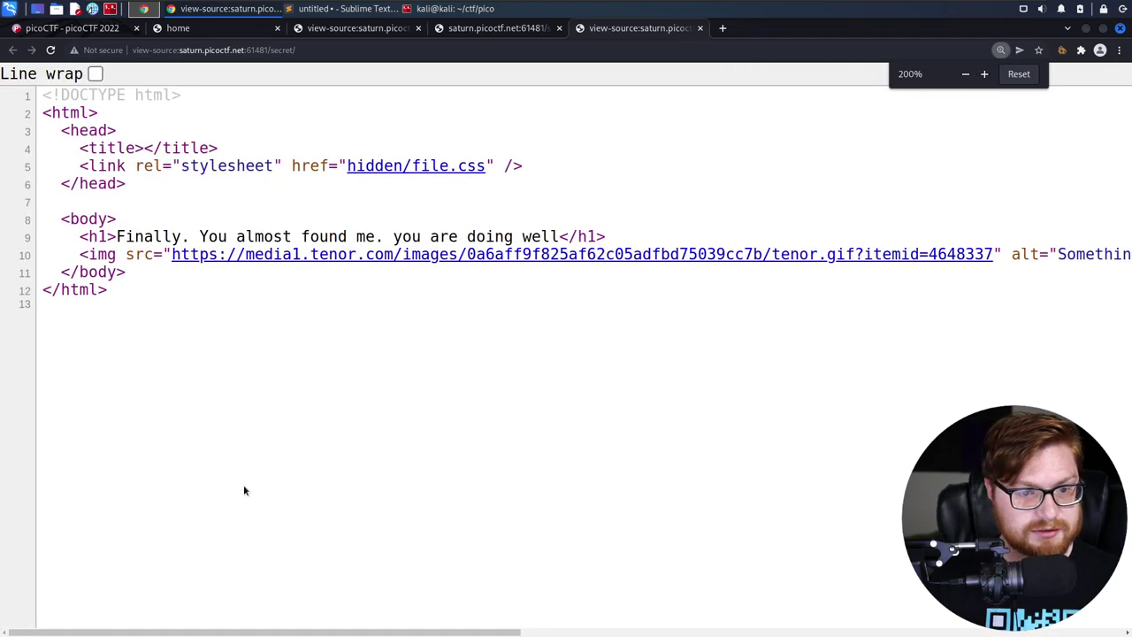
left_click_drag(342, 166, 497, 166)
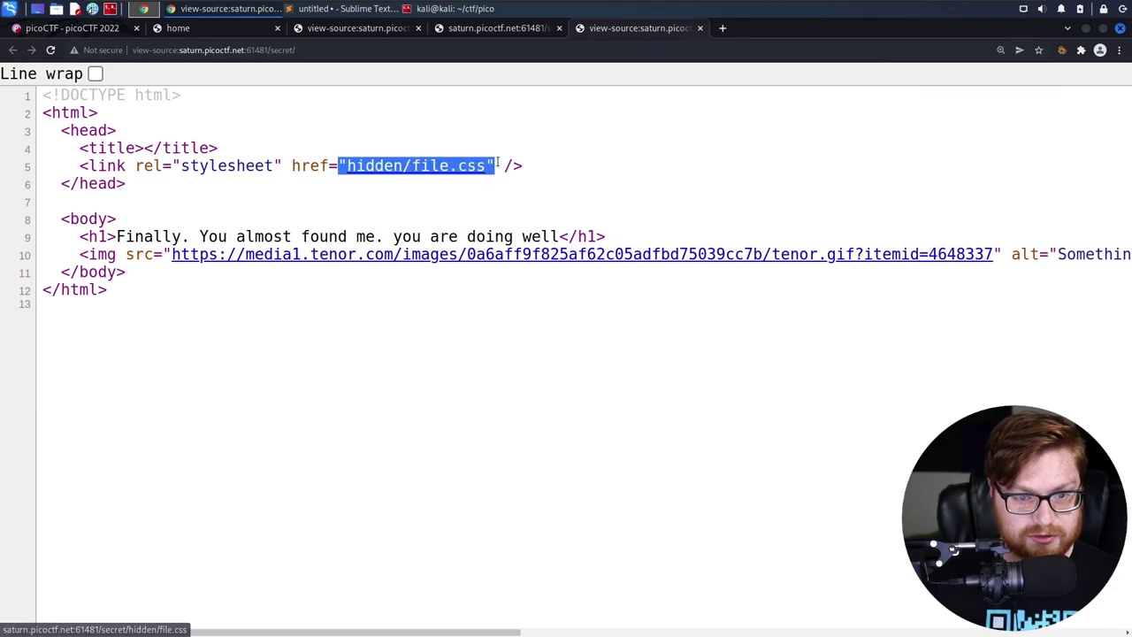
left_click(434, 167)
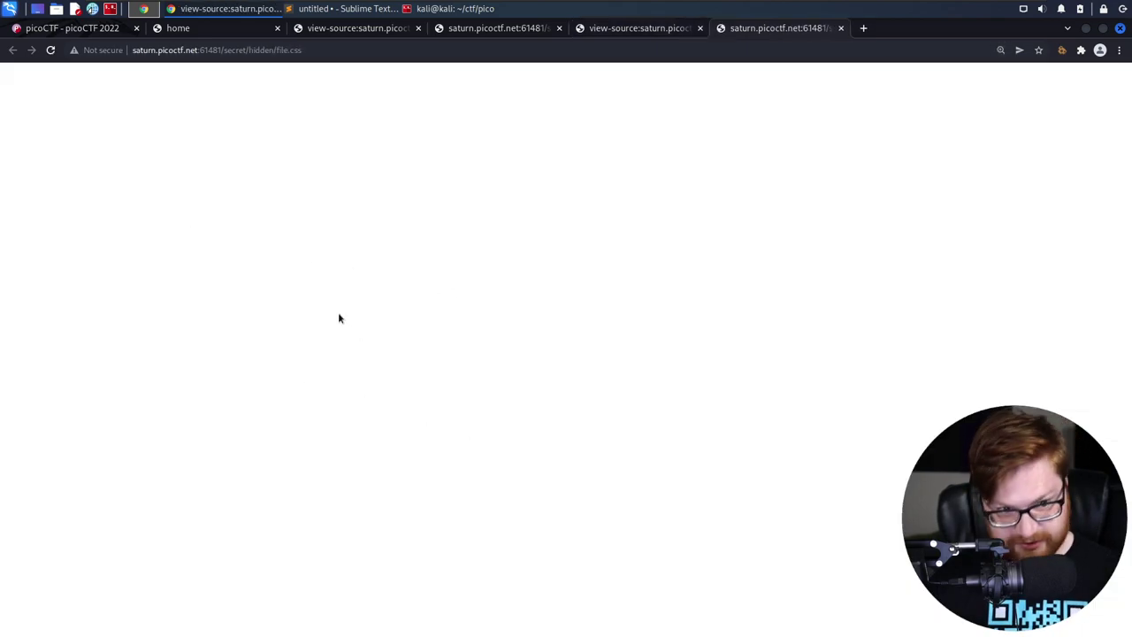
key("ctrl+u")
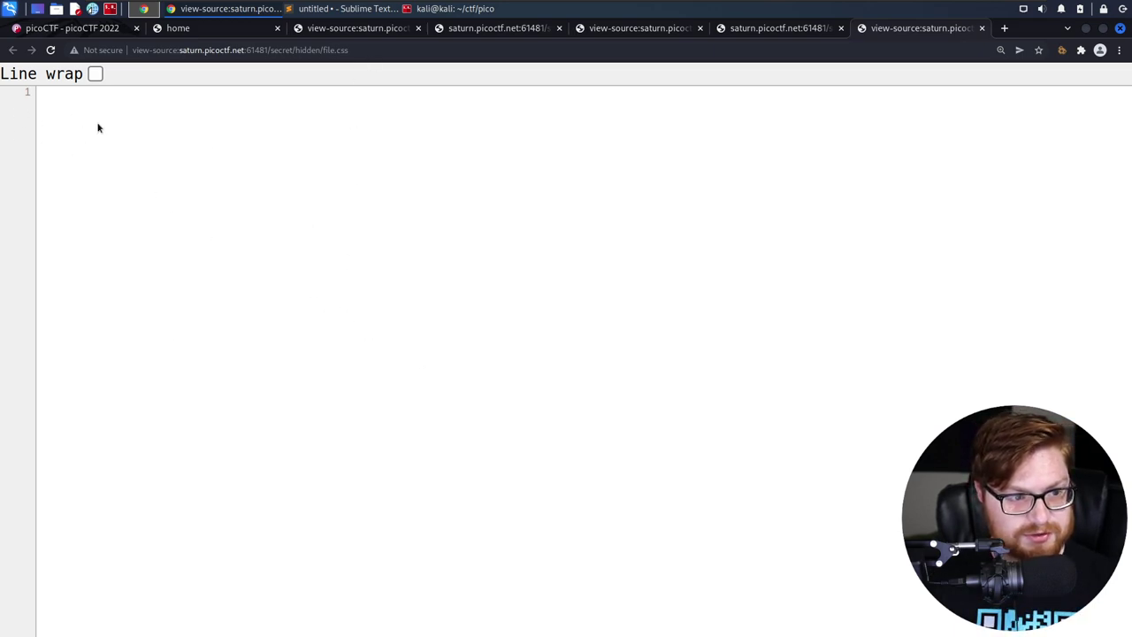
Go up to secret/hidden/ by deleting file.css, then drop view-source: to render the LOGIN page
left_click(446, 56)
key("End")
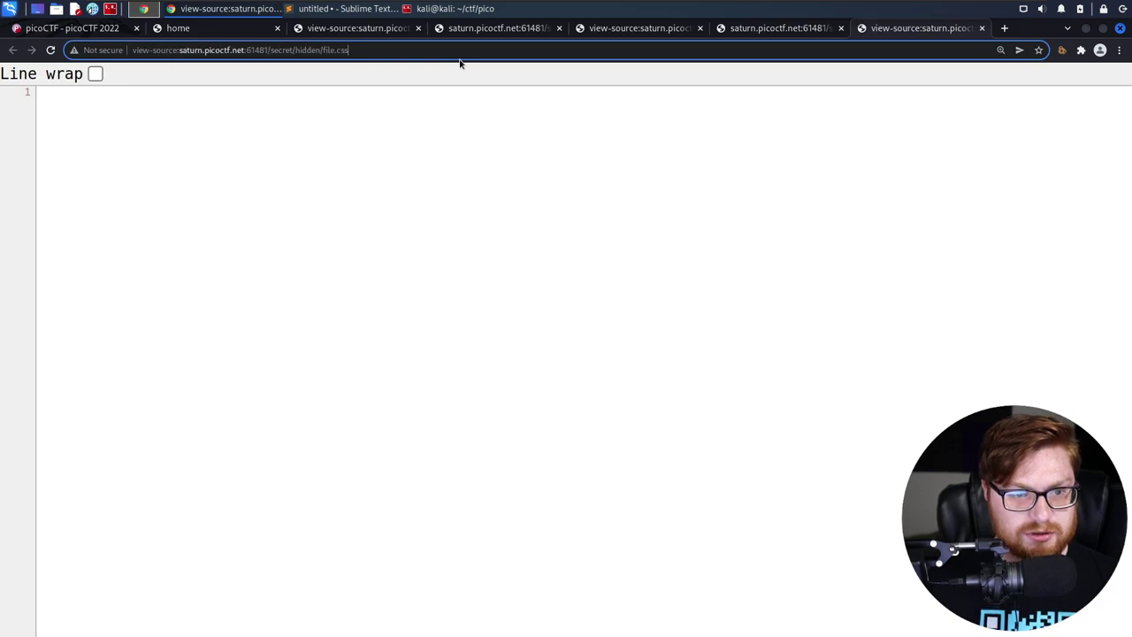
key("ctrl+shift+Left")
key("ctrl+shift+Left")
key("BackSpace")
key("Return")
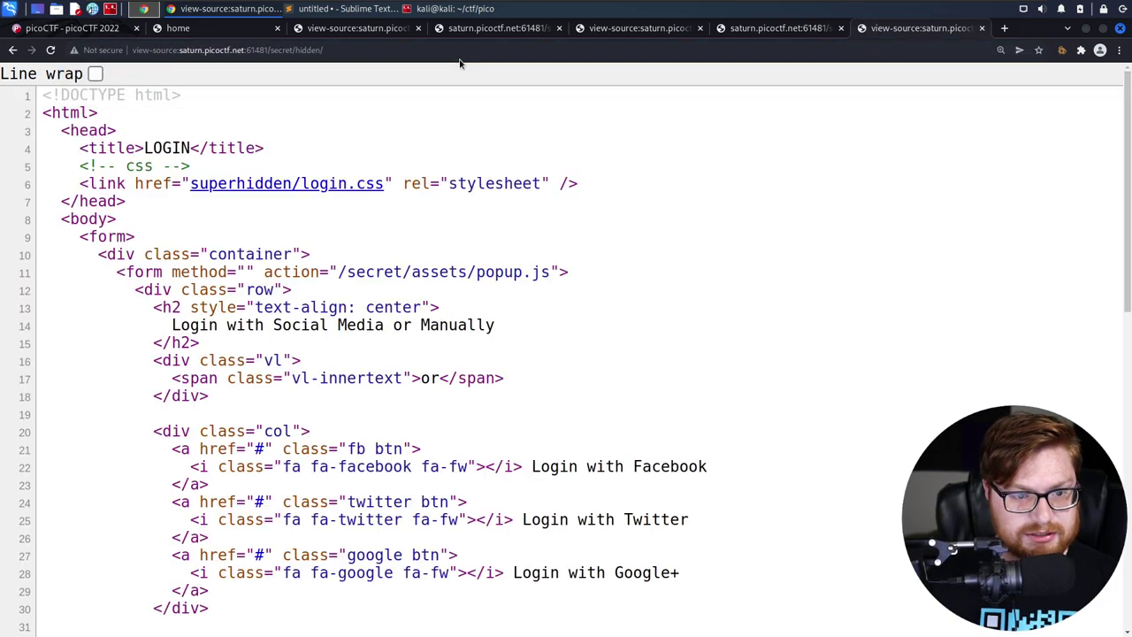
left_click(425, 50)
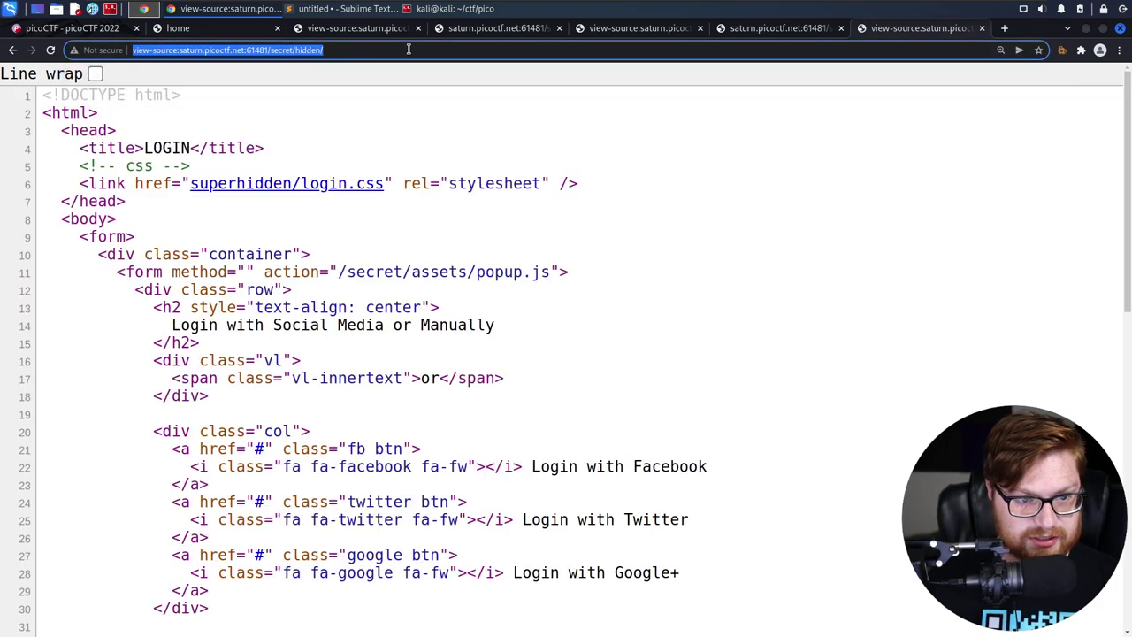
key("End")
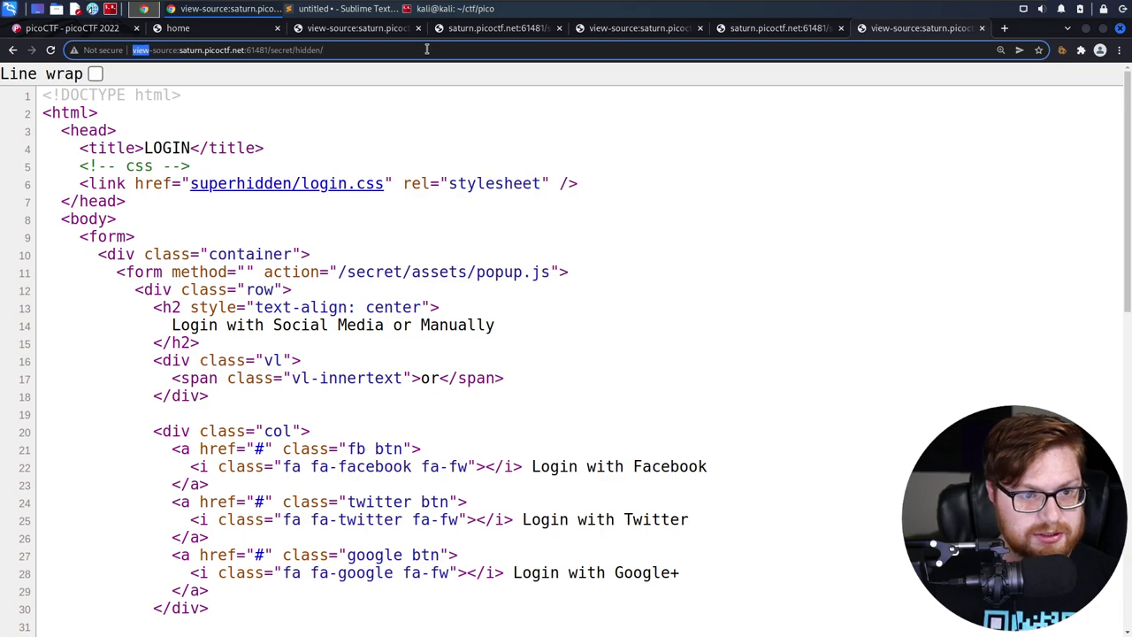
key("ctrl+shift+Right")
key("ctrl+shift+Right")
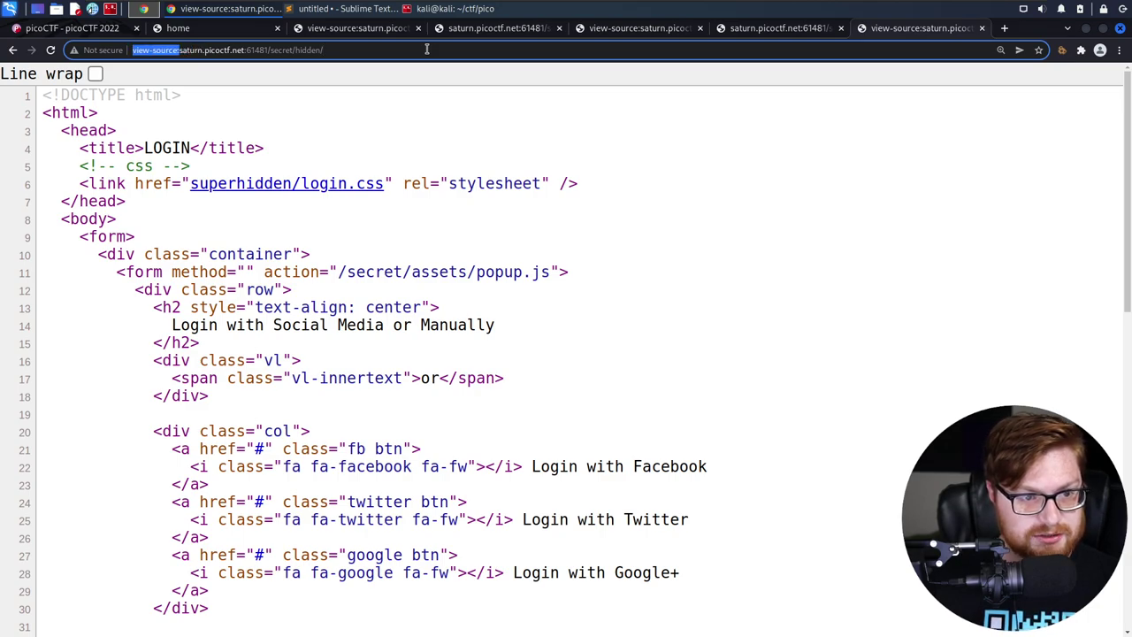
key("BackSpace")
key("Return")
Try the LOGIN page's Sign up link, then remove the trailing # and reload secret/hidden/
left_click(426, 50)
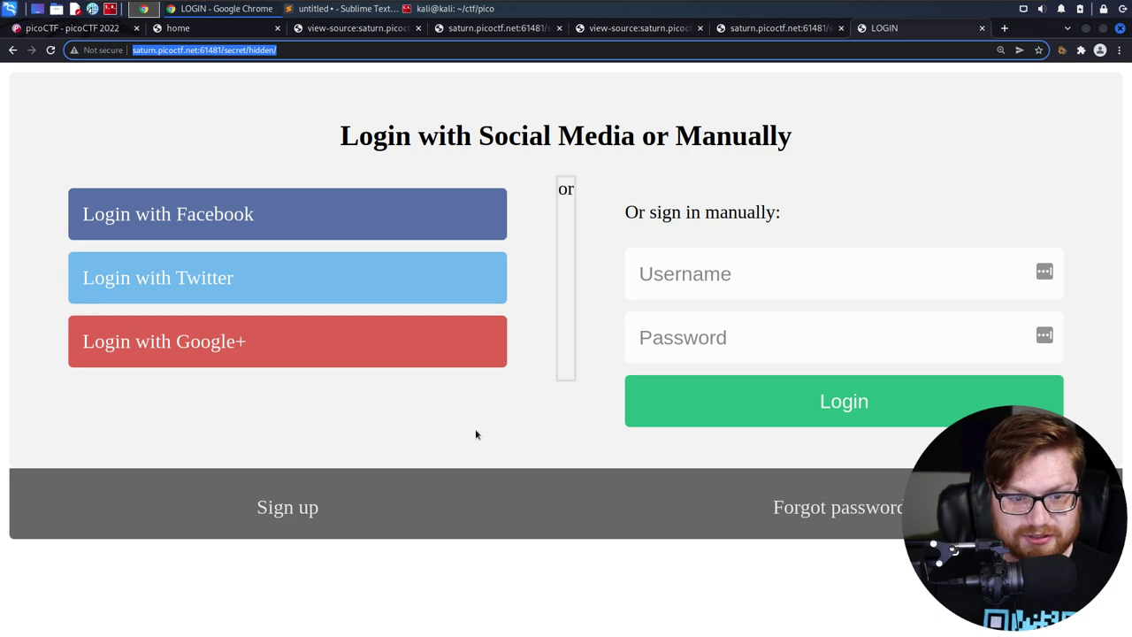
left_click(446, 484)
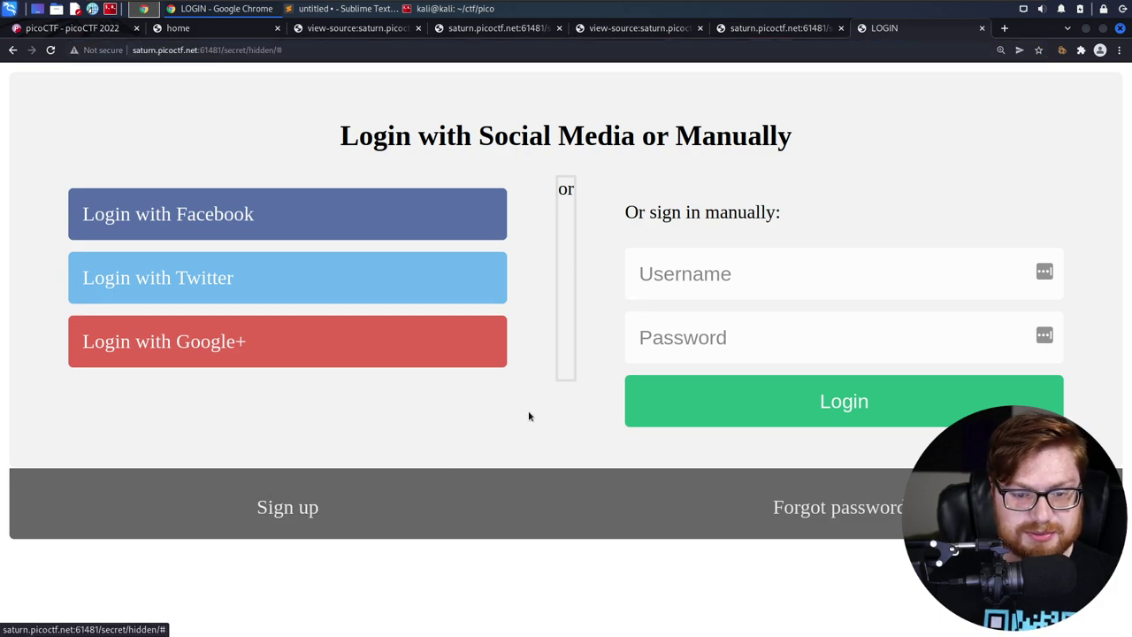
left_click(332, 50)
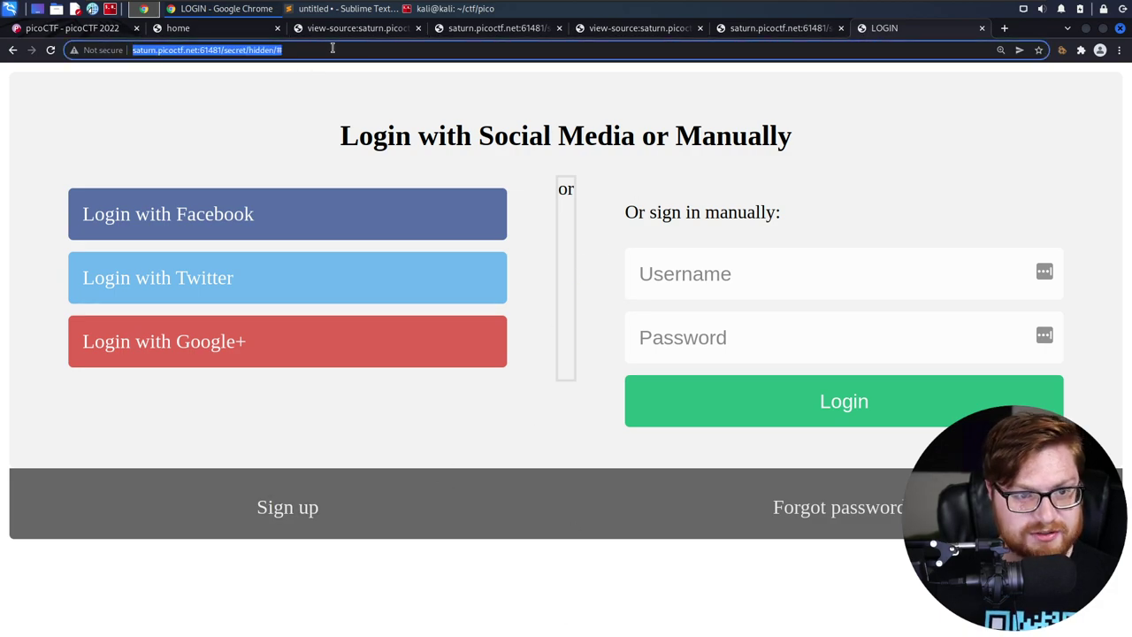
key("End")
key("BackSpace")
key("Return")
left_click(333, 49)
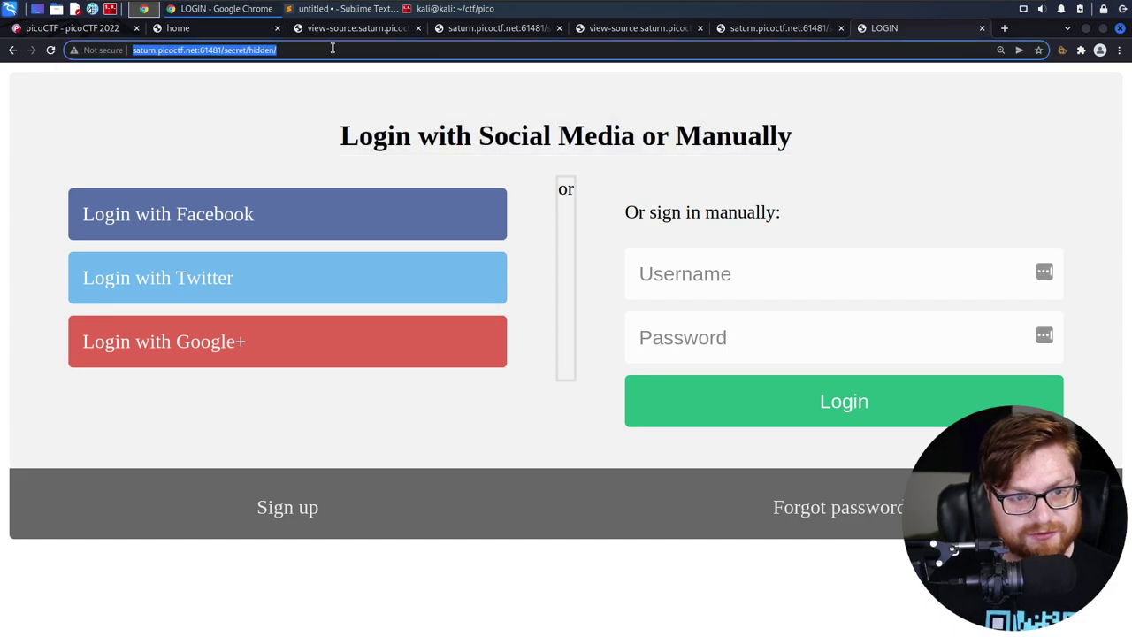
key("End")
key("ctrl+shift+Left")
key("ctrl+shift+Left")
key("ctrl+shift+Left")
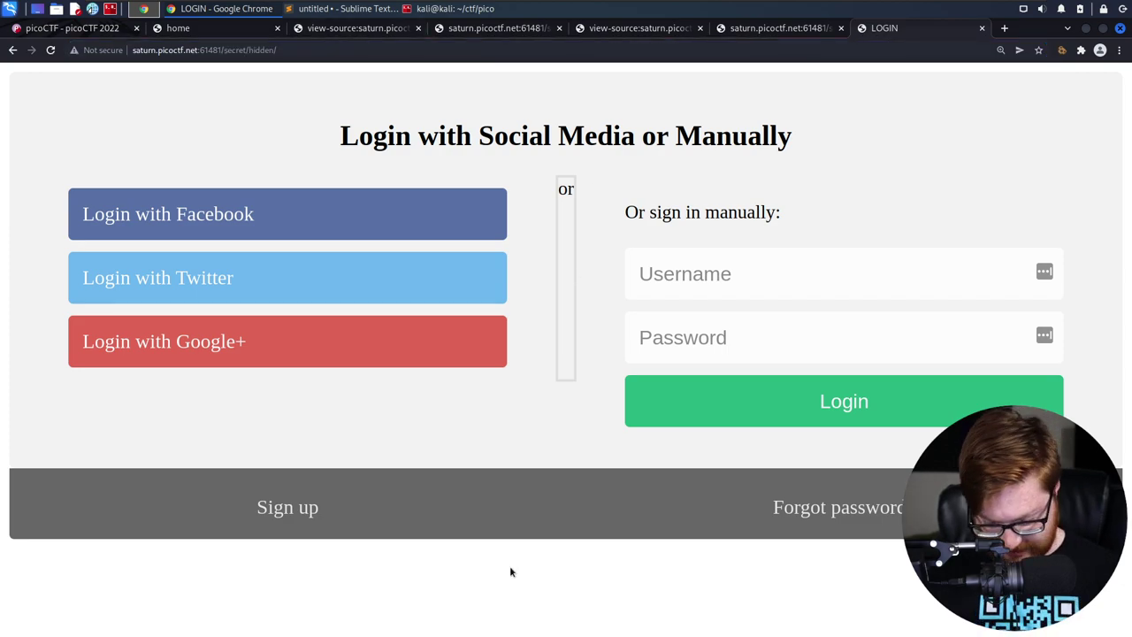
Open the LOGIN page's source in a new tab and examine the submit input's alert code
key("ctrl+u")
left_click_drag(93, 115, 522, 374)
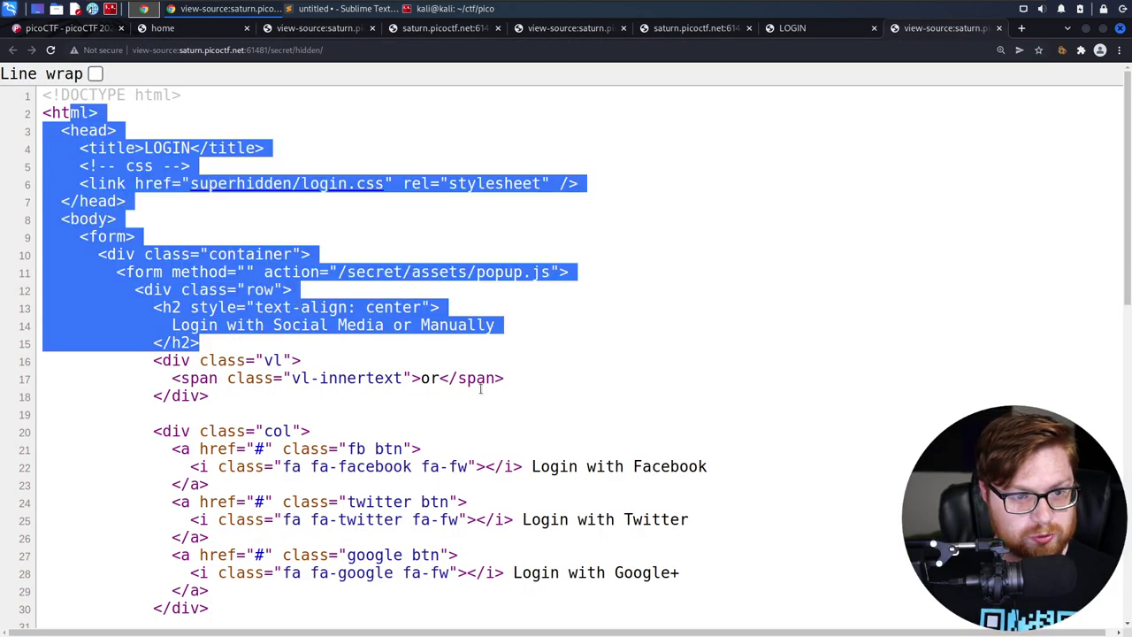
left_click(608, 366)
scroll(619, 353, "down", 5)
scroll(665, 277, "down", 4)
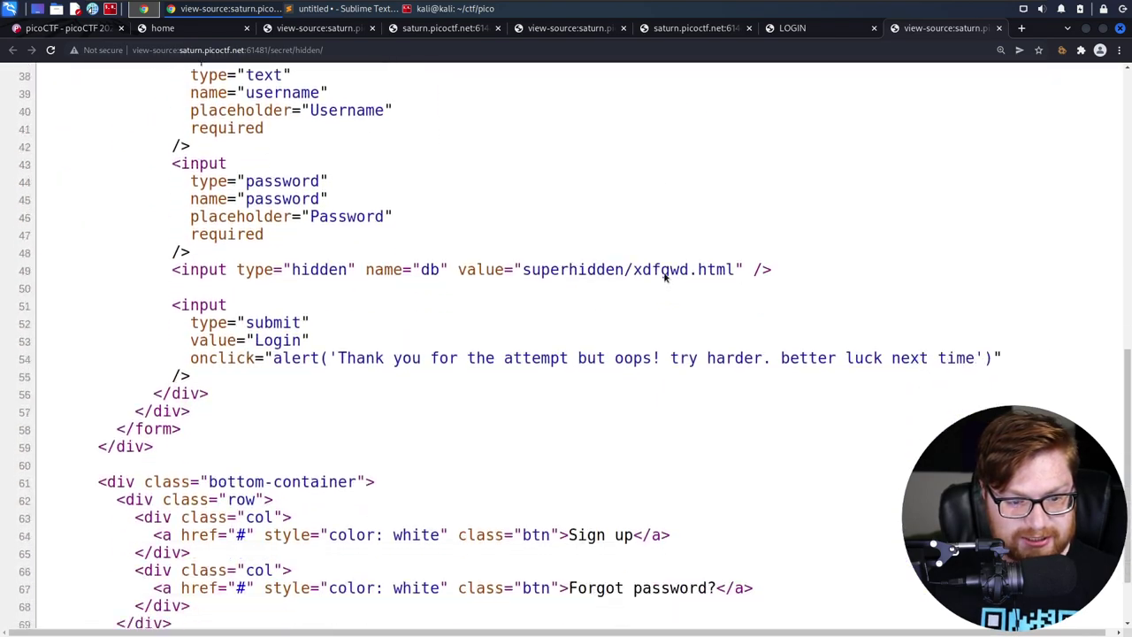
left_click_drag(177, 307, 446, 399)
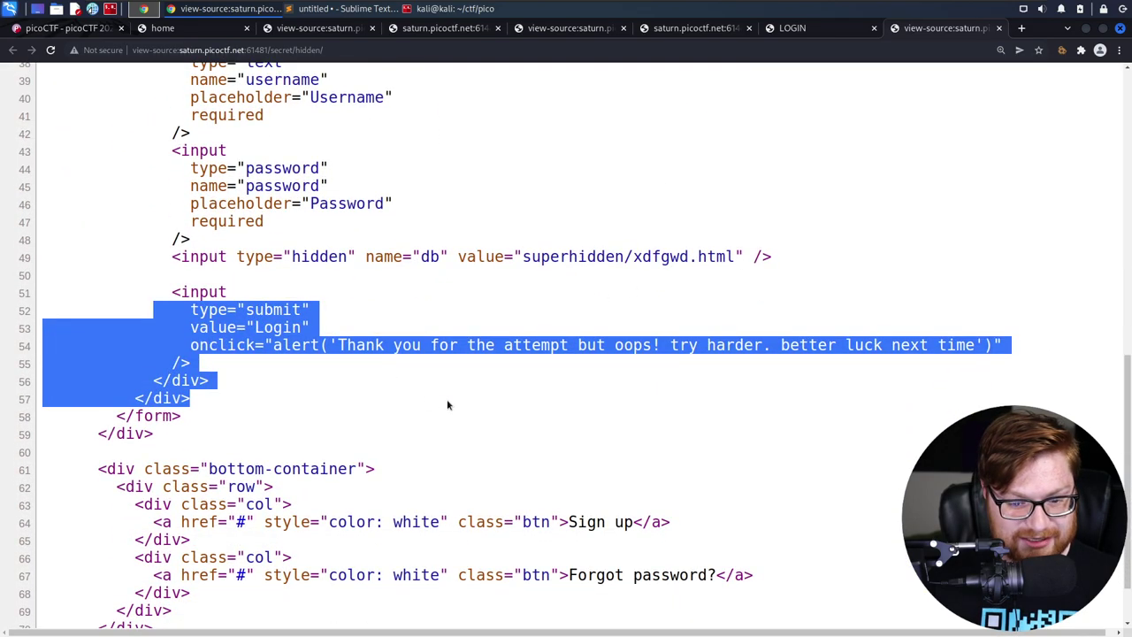
left_click(446, 399)
scroll(450, 396, "down", 1)
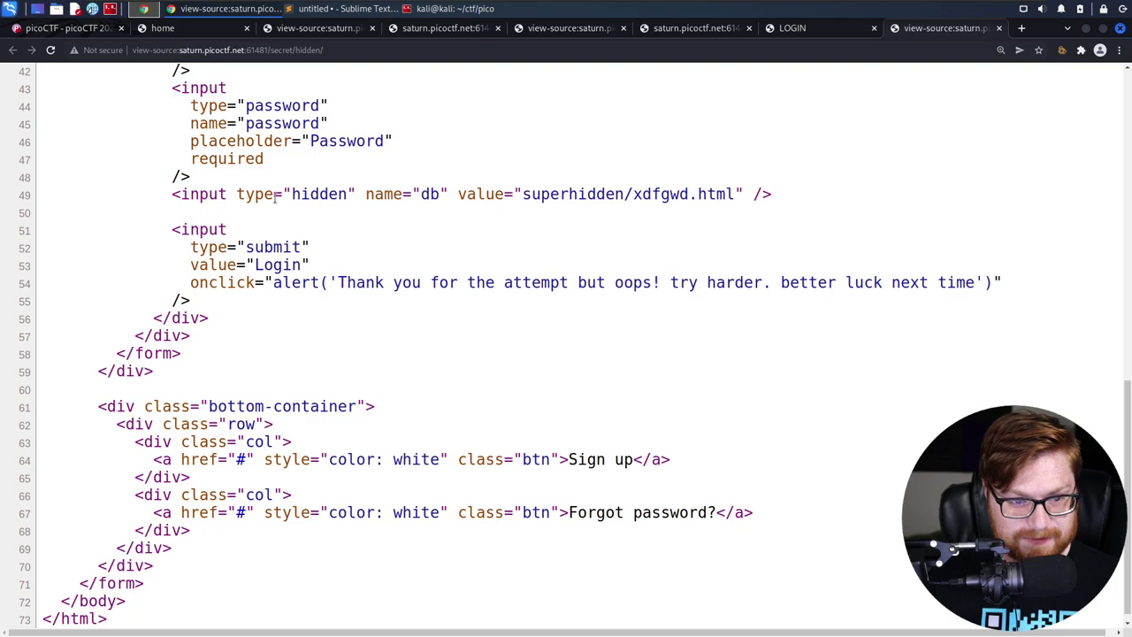
left_click_drag(275, 198, 487, 197)
left_click(487, 197)
scroll(374, 283, "up", 2)
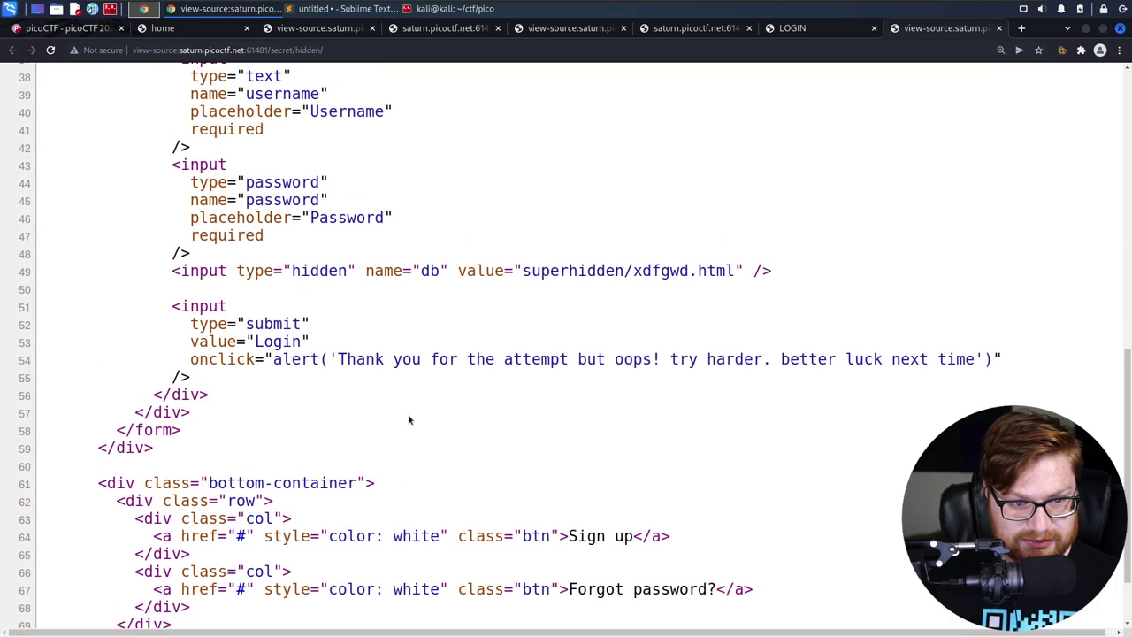
scroll(408, 420, "up", 8)
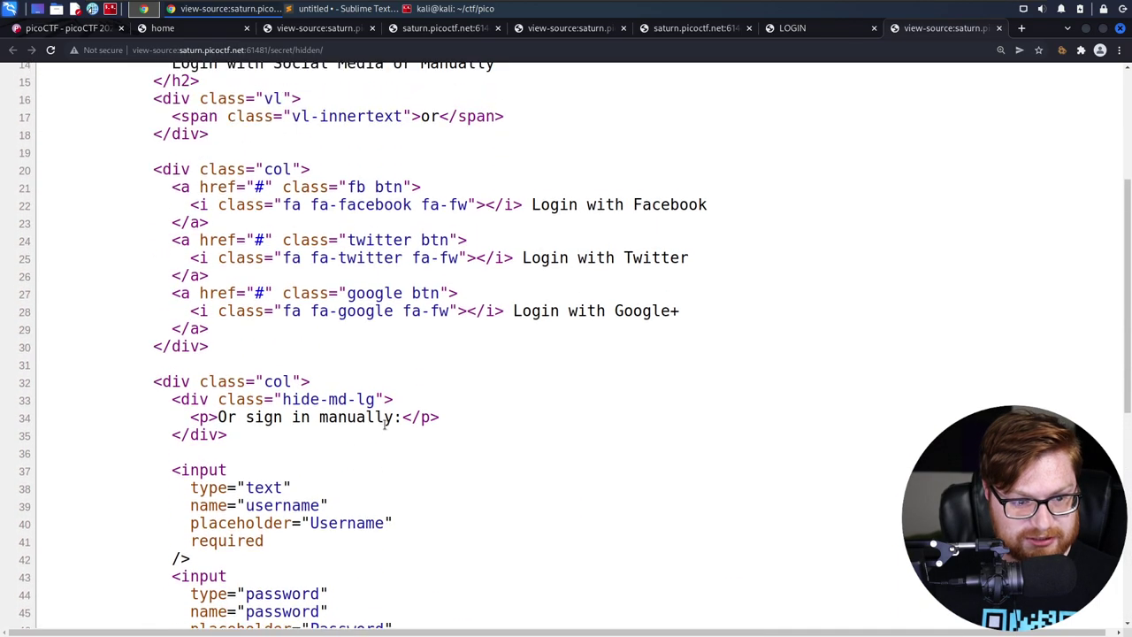
scroll(157, 381, "up", 3)
scroll(174, 366, "down", 4)
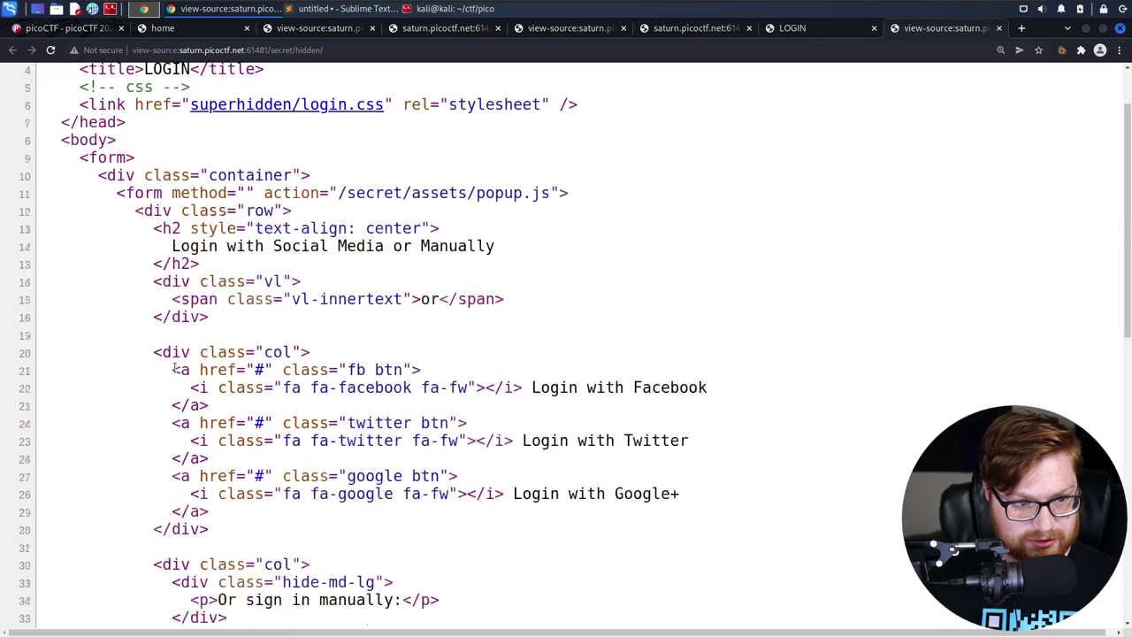
Read the login alert message and highlight the hidden field's value superhidden/xdfgwd.html
left_click_drag(148, 330, 434, 525)
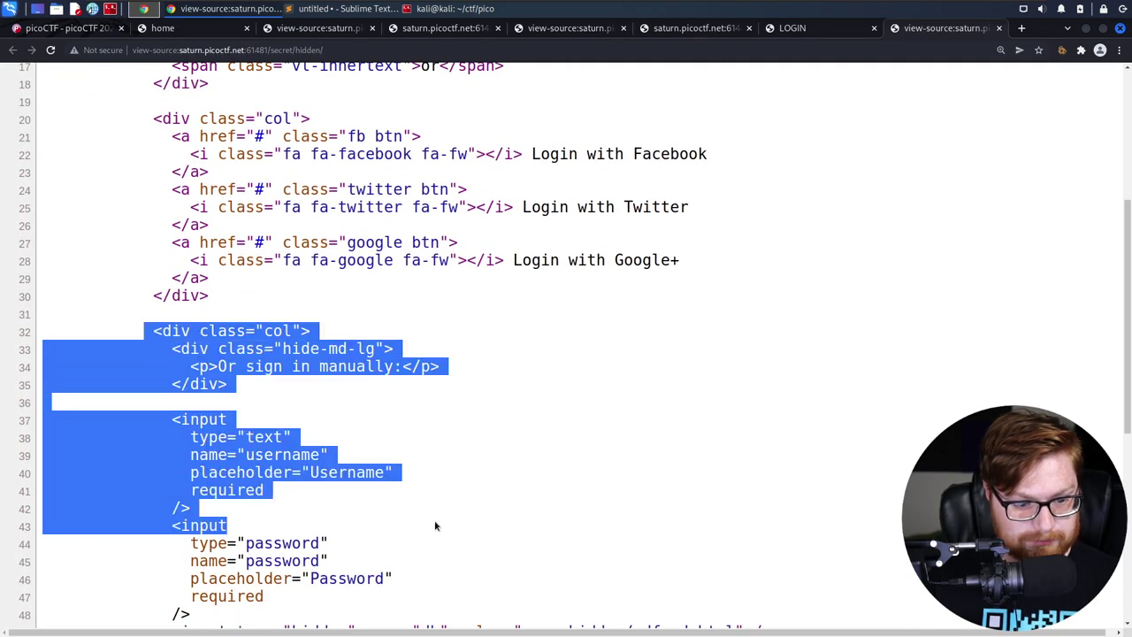
scroll(424, 469, "down", 3)
left_click(421, 421)
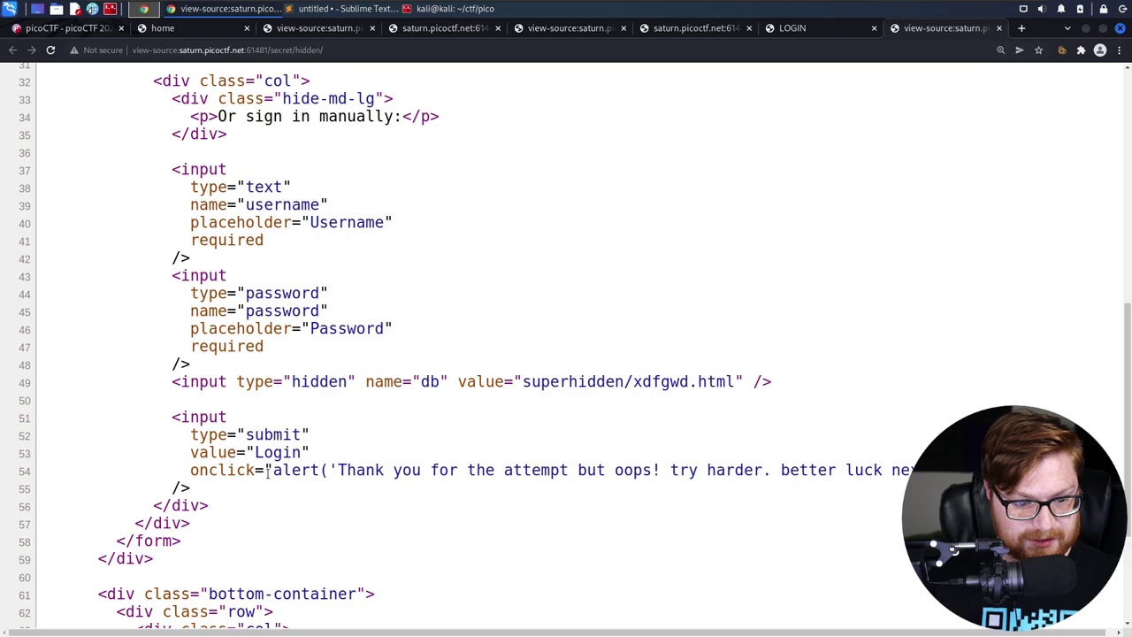
left_click_drag(264, 469, 920, 407)
scroll(920, 406, "down", 1)
left_click(919, 407)
scroll(919, 406, "down", 1)
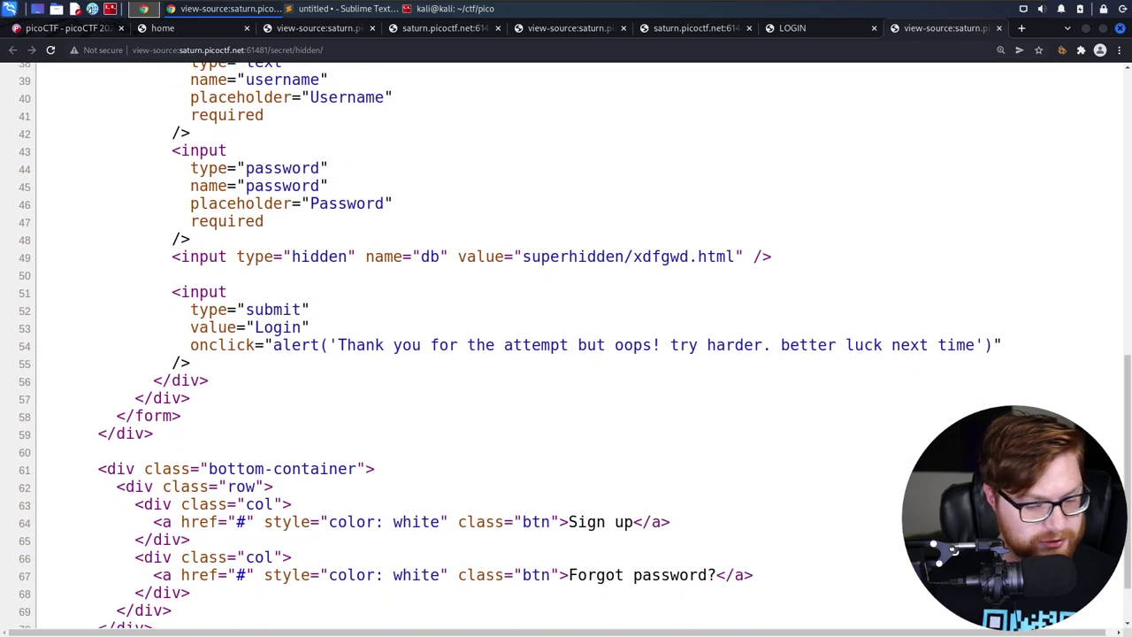
scroll(572, 229, "down", 1)
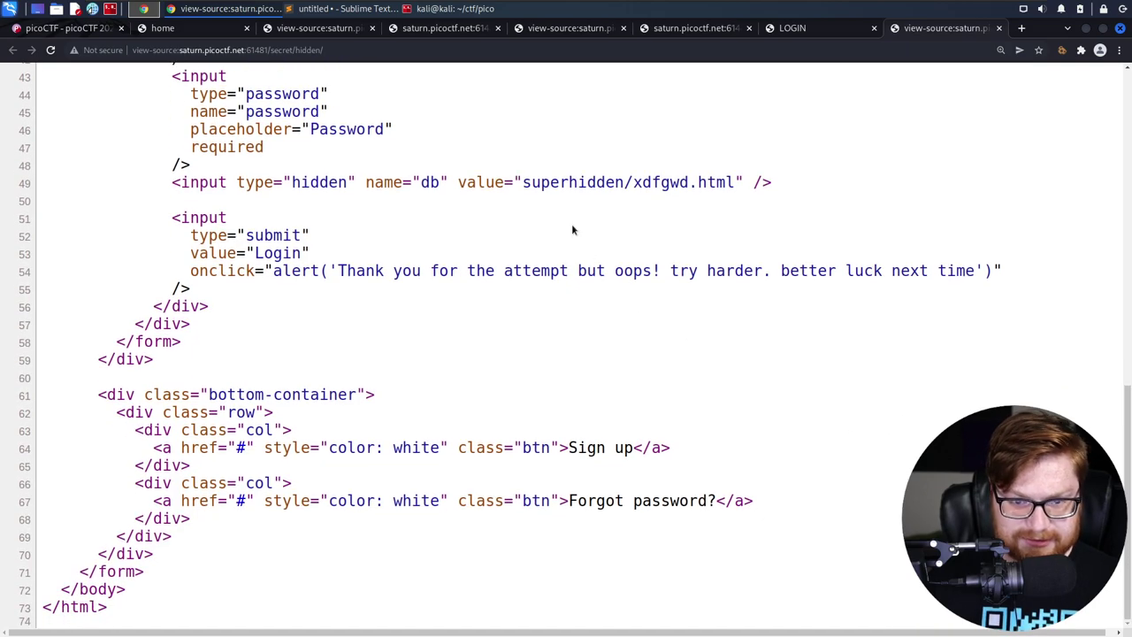
left_click_drag(523, 181, 733, 181)
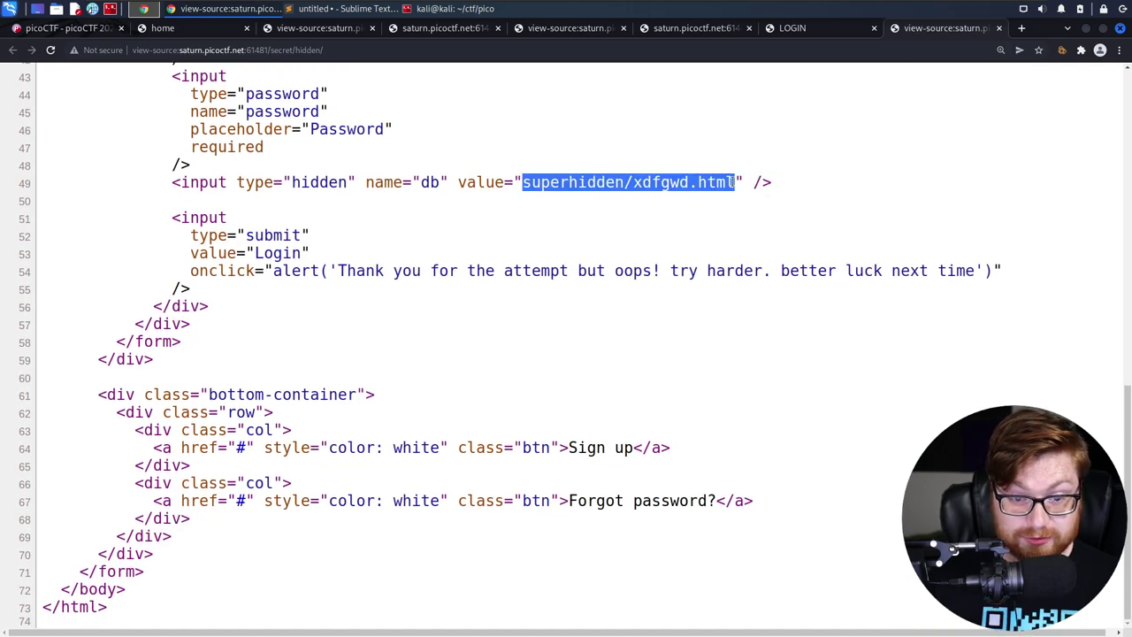
scroll(619, 243, "up", 5)
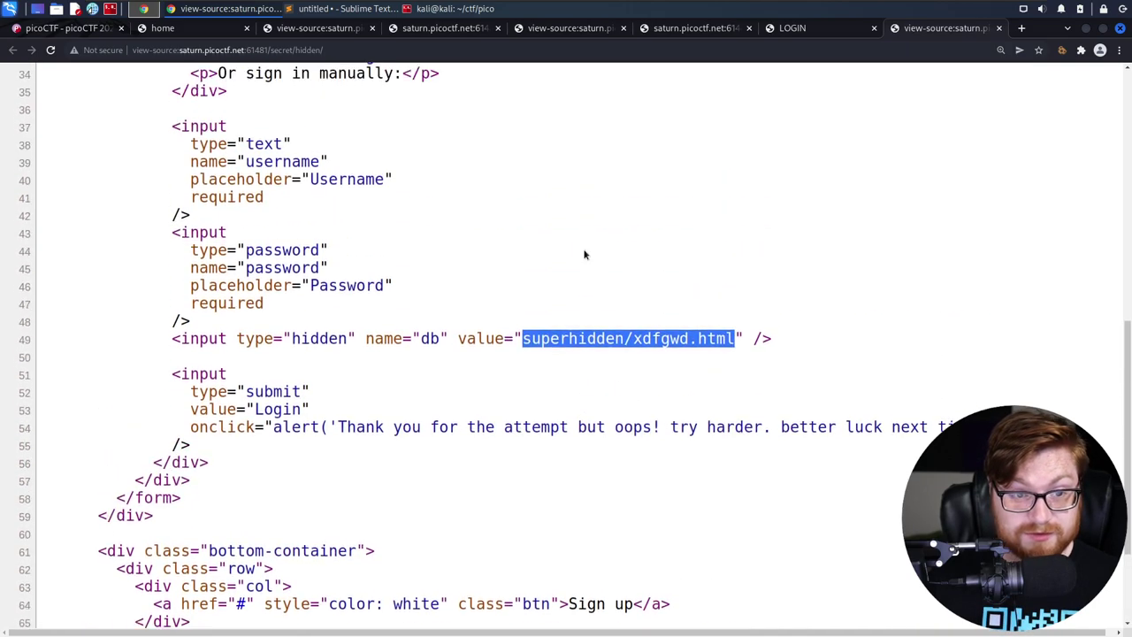
left_click(332, 49)
Open the linked login.css stylesheet, scroll through it, and close it
scroll(430, 289, "up", 4)
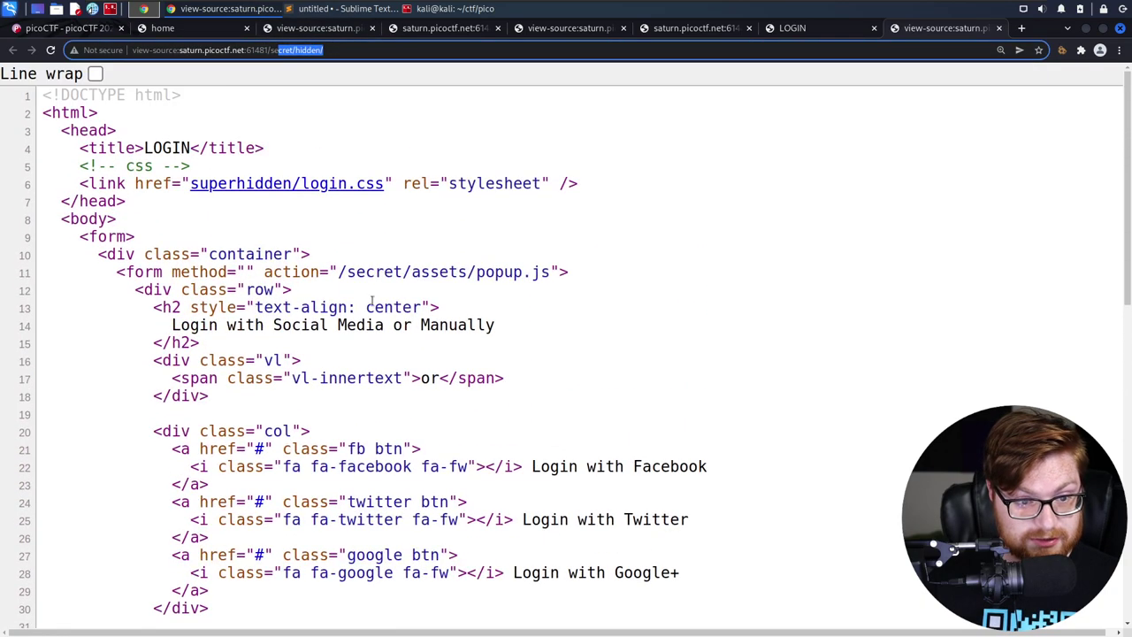
left_click(246, 238)
left_click(253, 189)
scroll(326, 310, "down", 10)
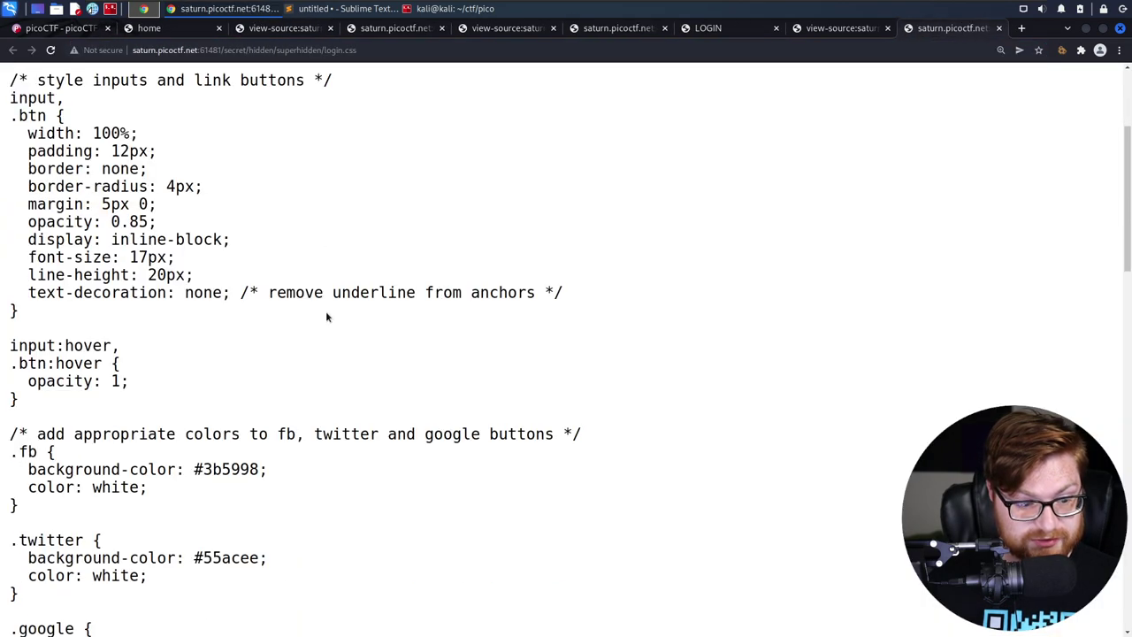
scroll(325, 322, "down", 10)
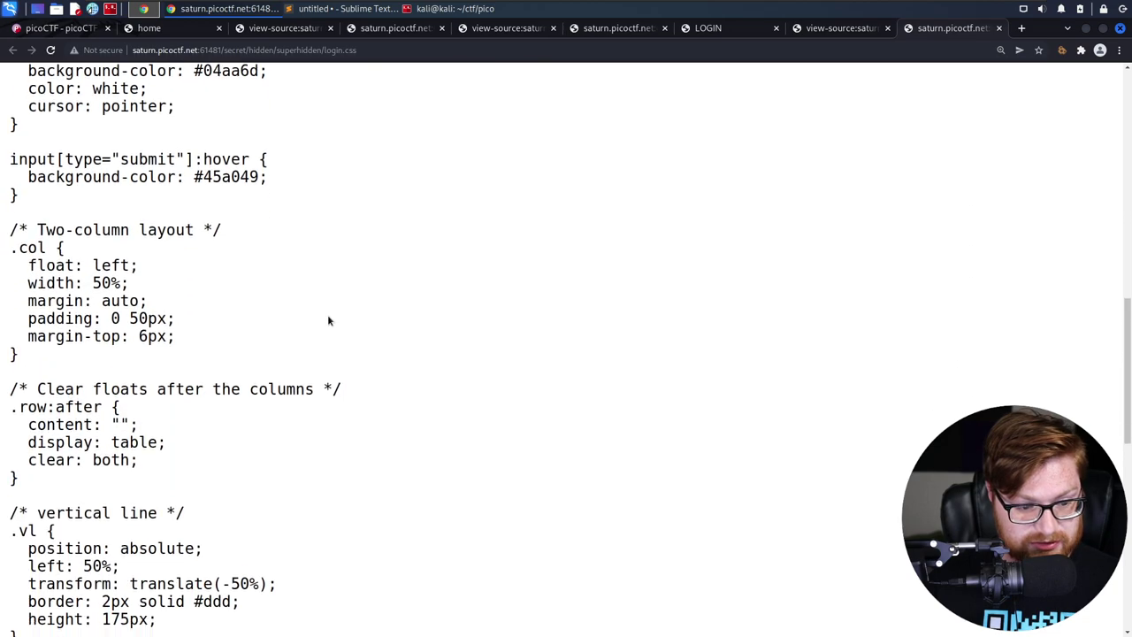
scroll(380, 358, "down", 1)
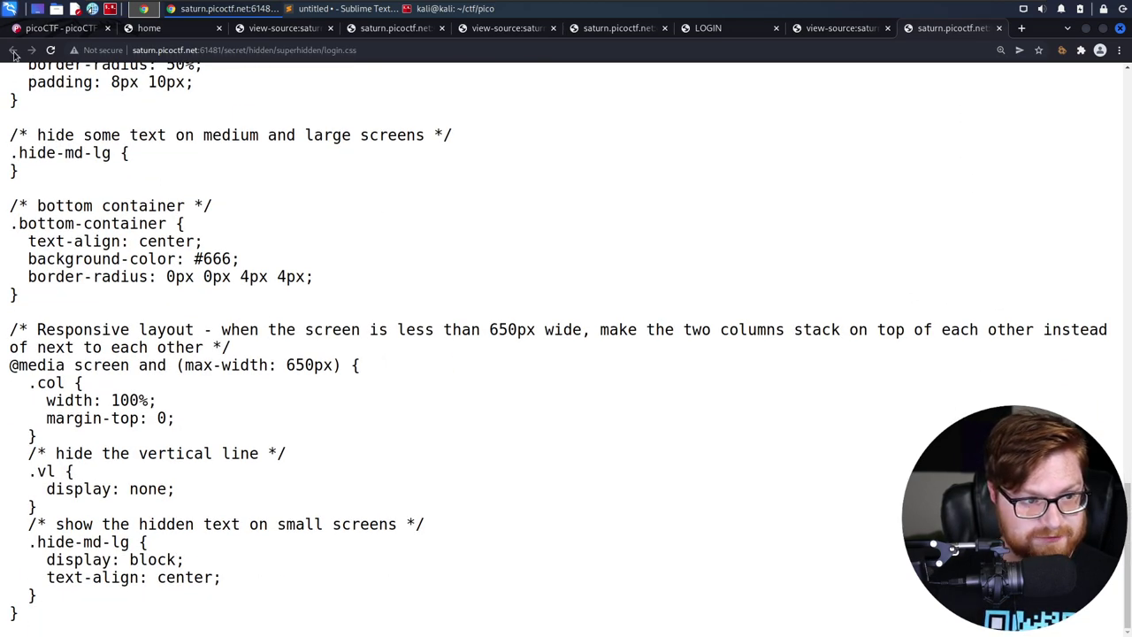
key("ctrl+w")
Append the hidden field's superhidden/xdfgwd.html path to the address and load its source
scroll(629, 198, "down", 8)
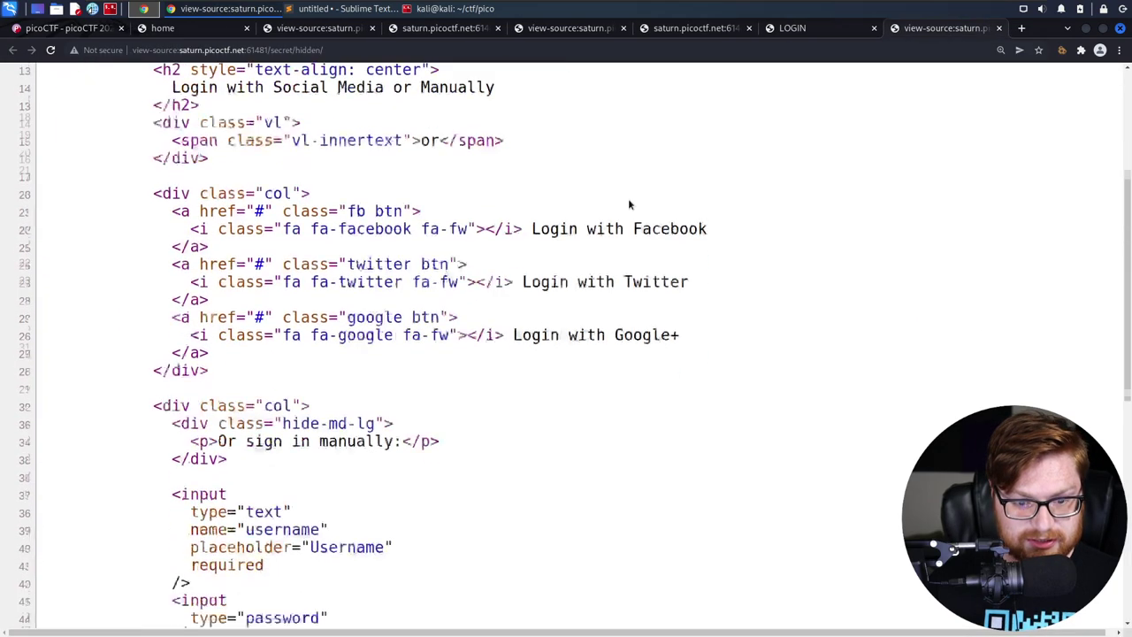
left_click_drag(522, 256, 733, 256)
key("ctrl+c")
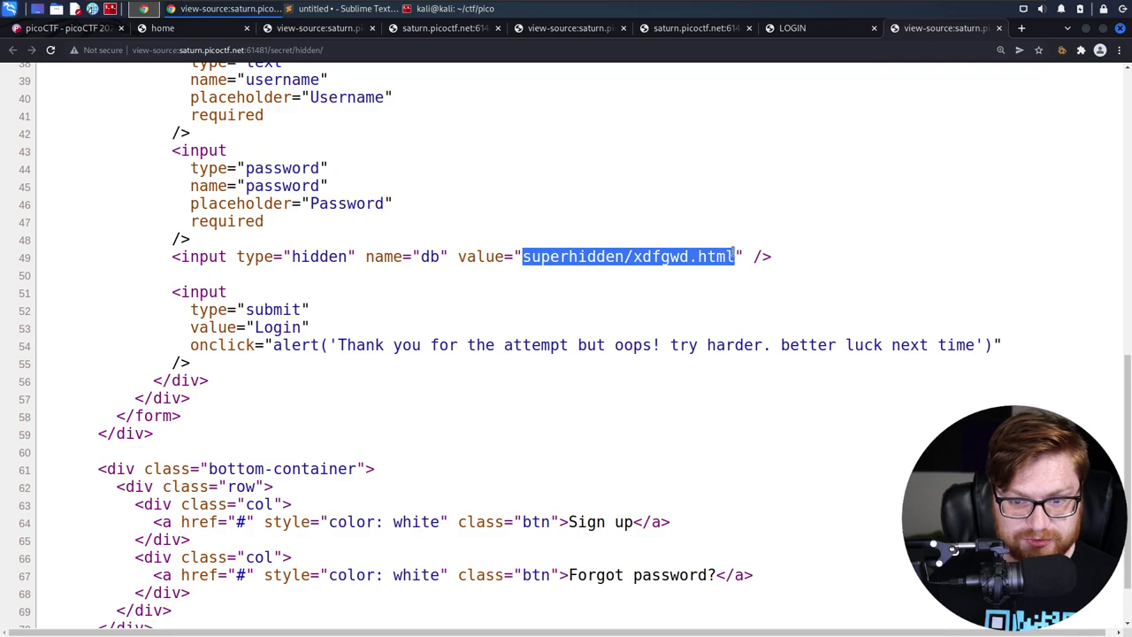
left_click(371, 51)
left_click(372, 51)
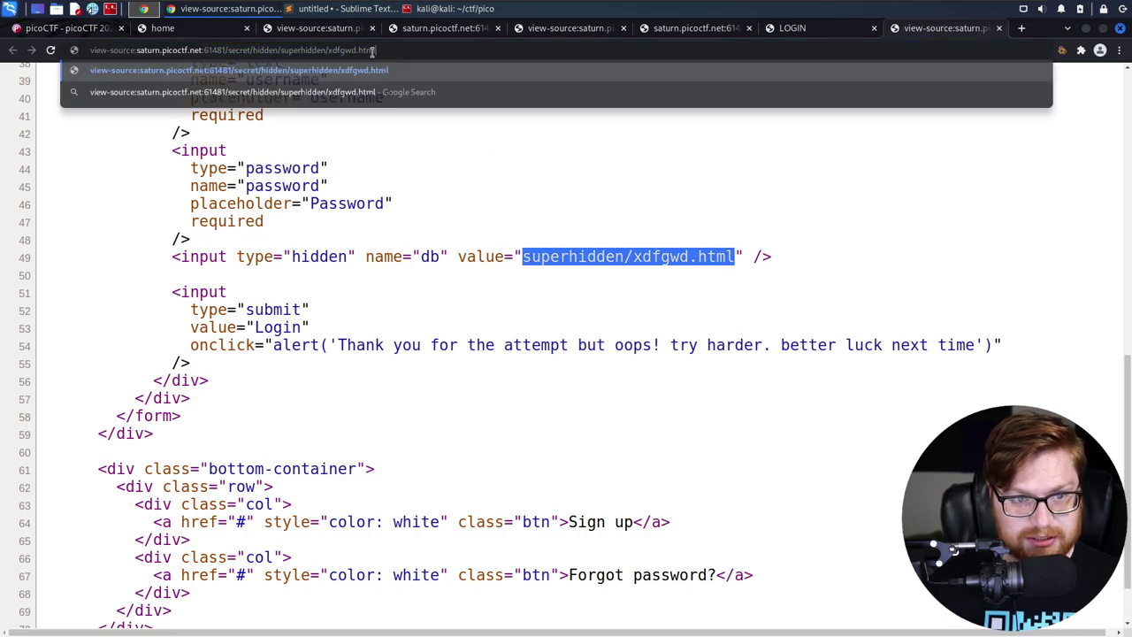
key("ctrl+v")
key("Return")
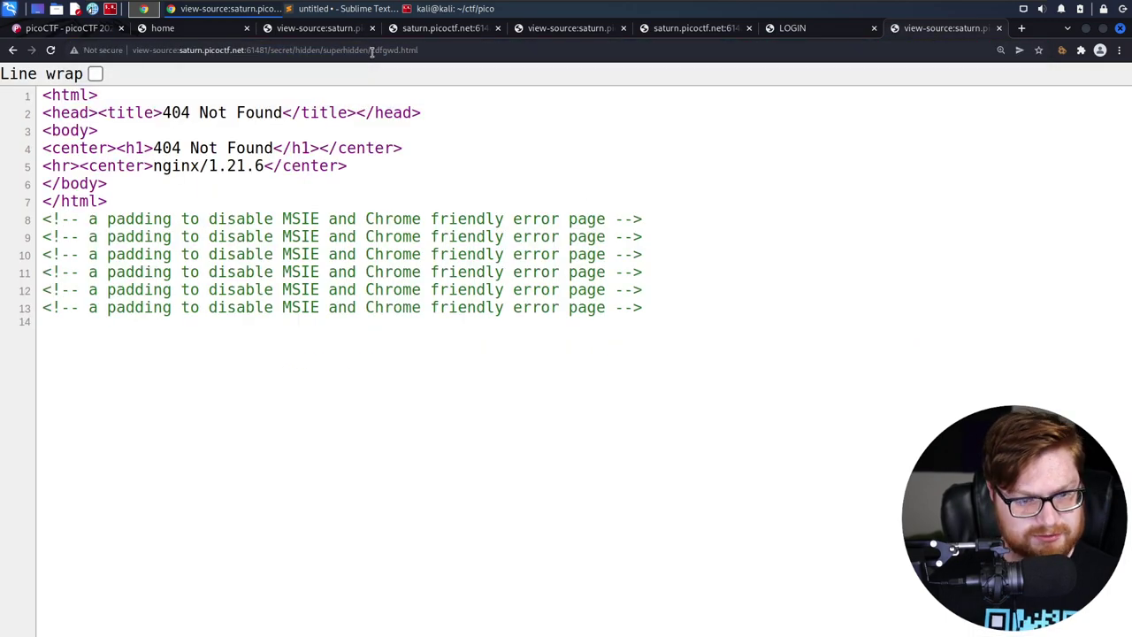
Remove the view-source: prefix to show the rendered 404 Not Found page
left_click(371, 51)
key("ctrl+shift+Right")
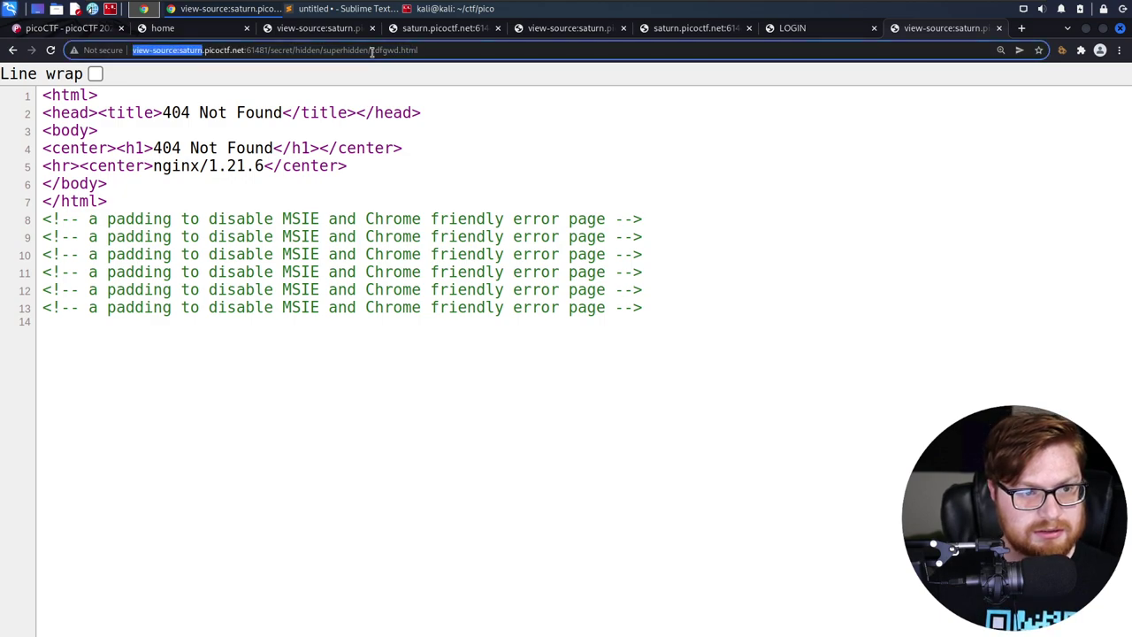
key("ctrl+shift+Left")
key("ctrl+shift+Left")
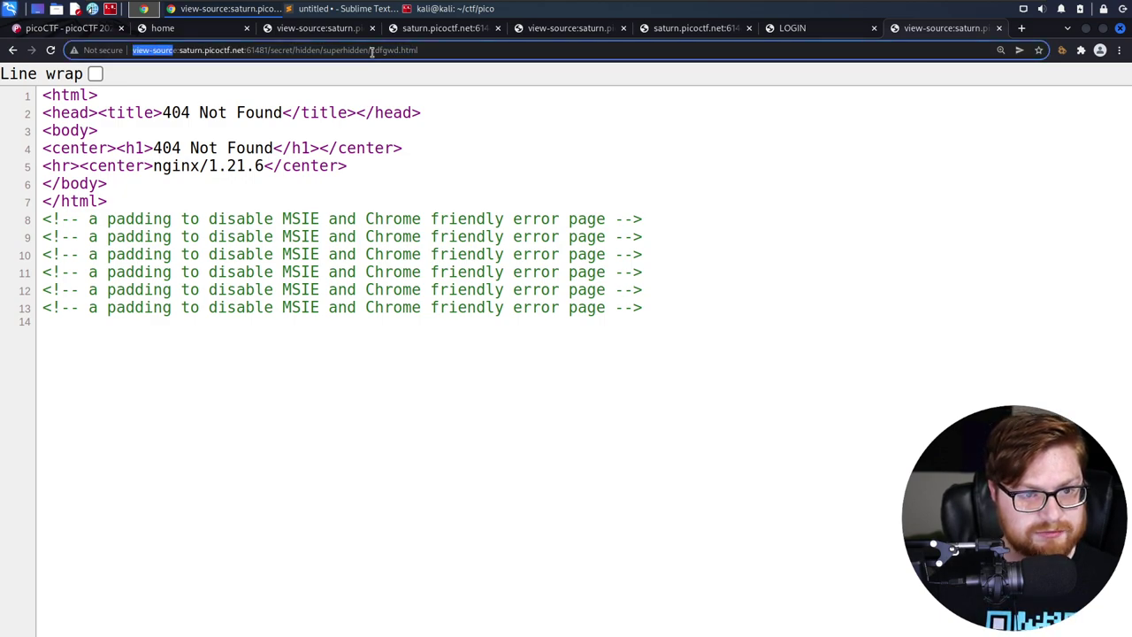
key("BackSpace")
key("Return")
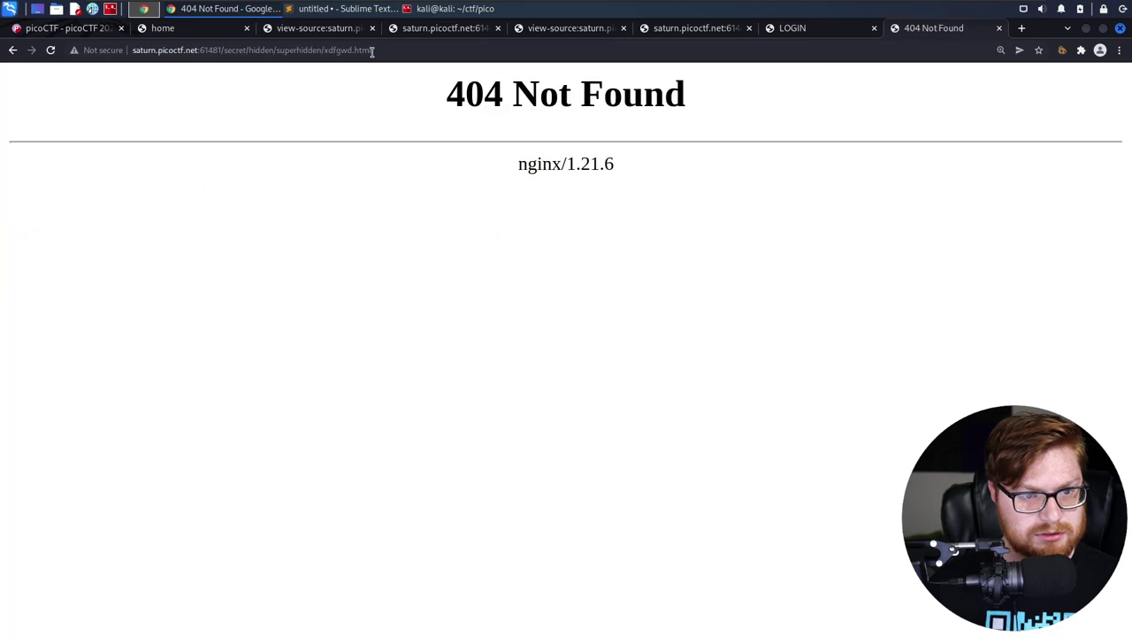
left_click(371, 51)
key("End")
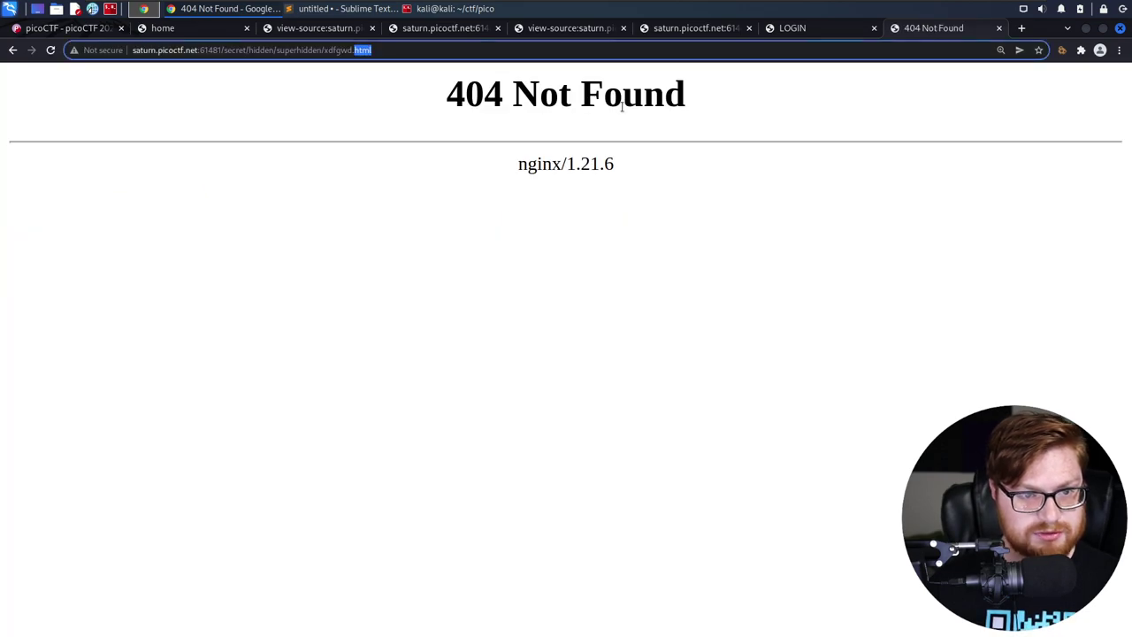
Load the superhidden/ page and highlight it to reveal the white-on-white flag text
key("ctrl+shift+Left")
key("BackSpace")
key("Return")
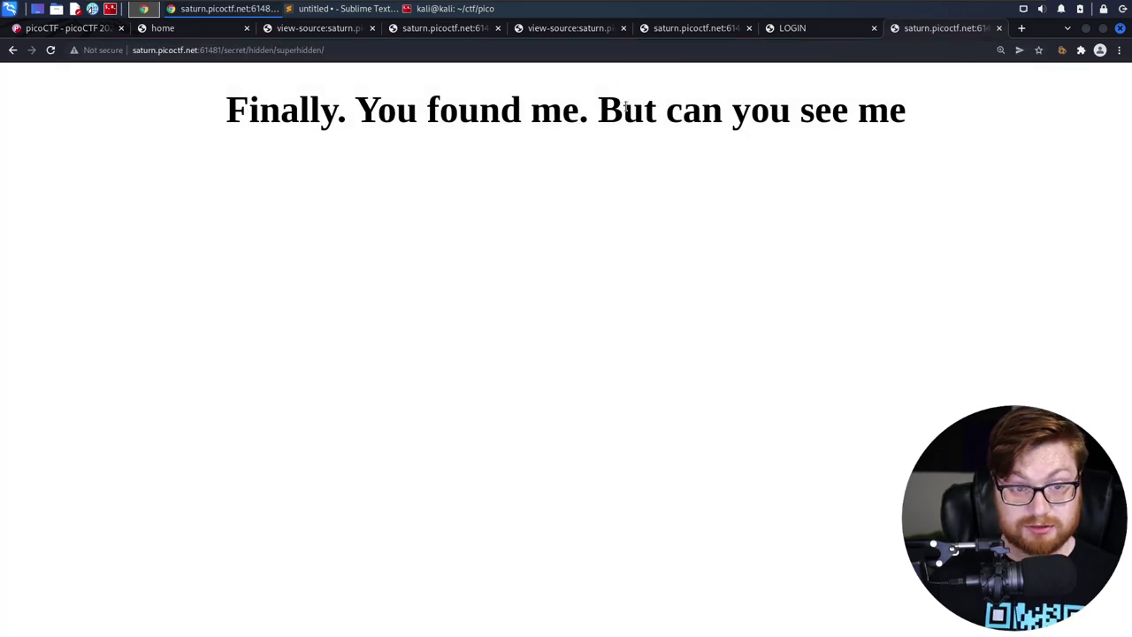
left_click_drag(178, 132, 1031, 349)
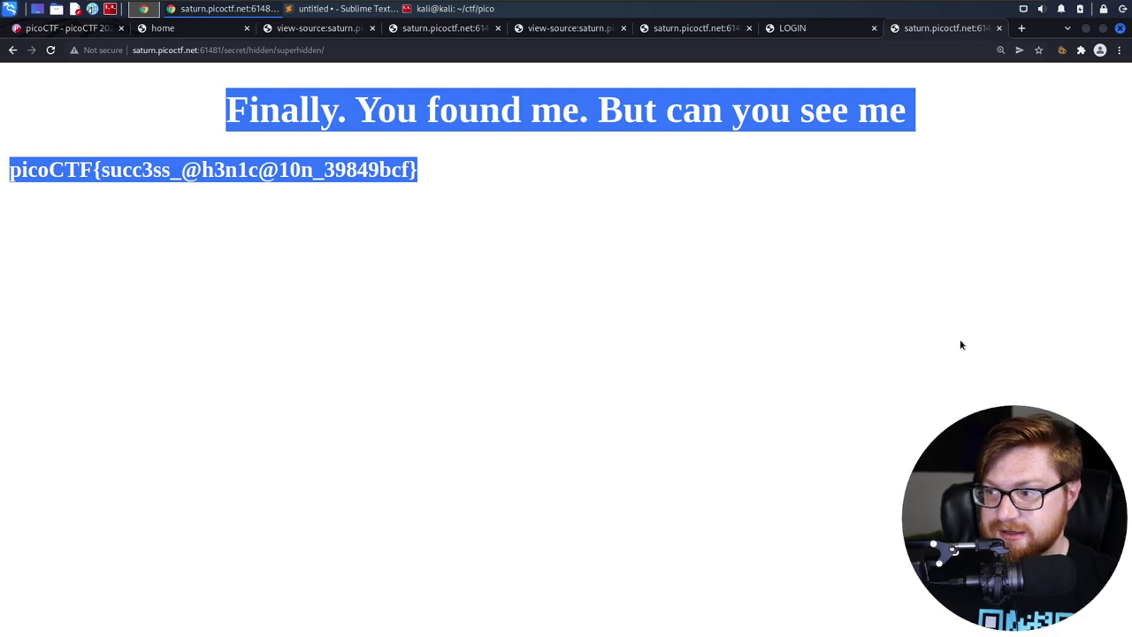
left_click(604, 275)
Load superhidden/index.html, then return to the superhidden/ directory page
left_click(340, 50)
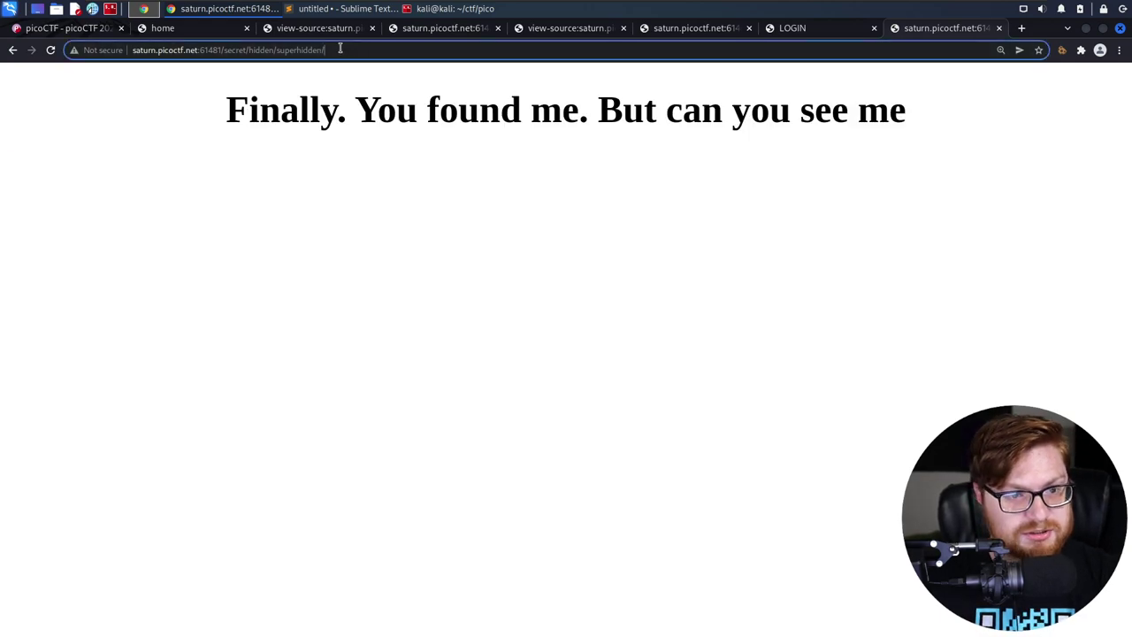
left_click(336, 46)
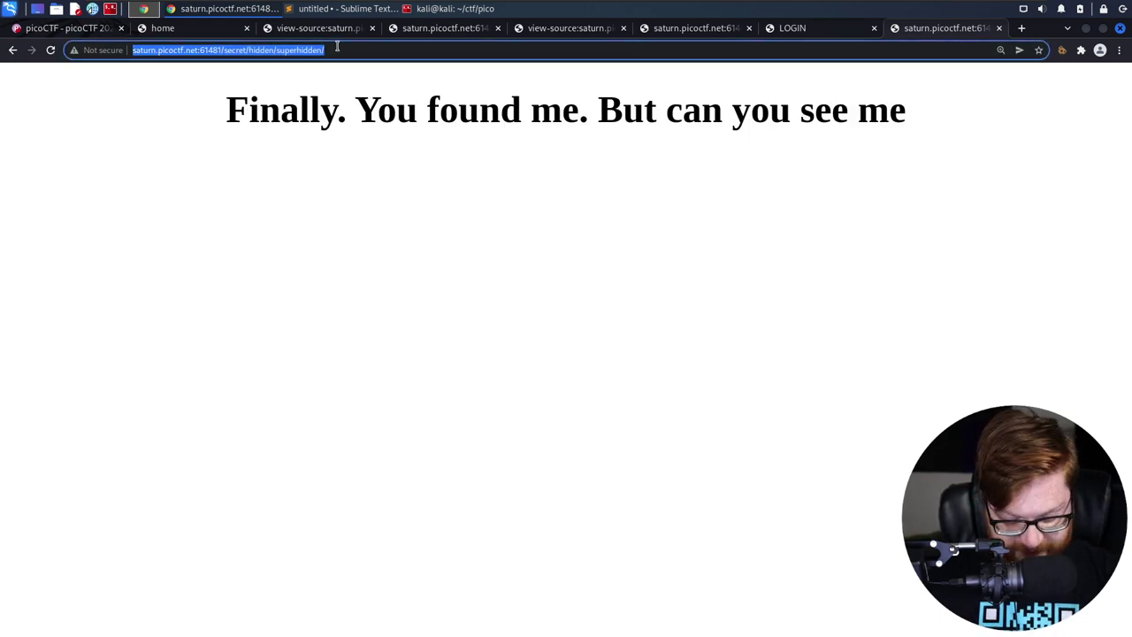
left_click(336, 47)
type("index.html")
key("Return")
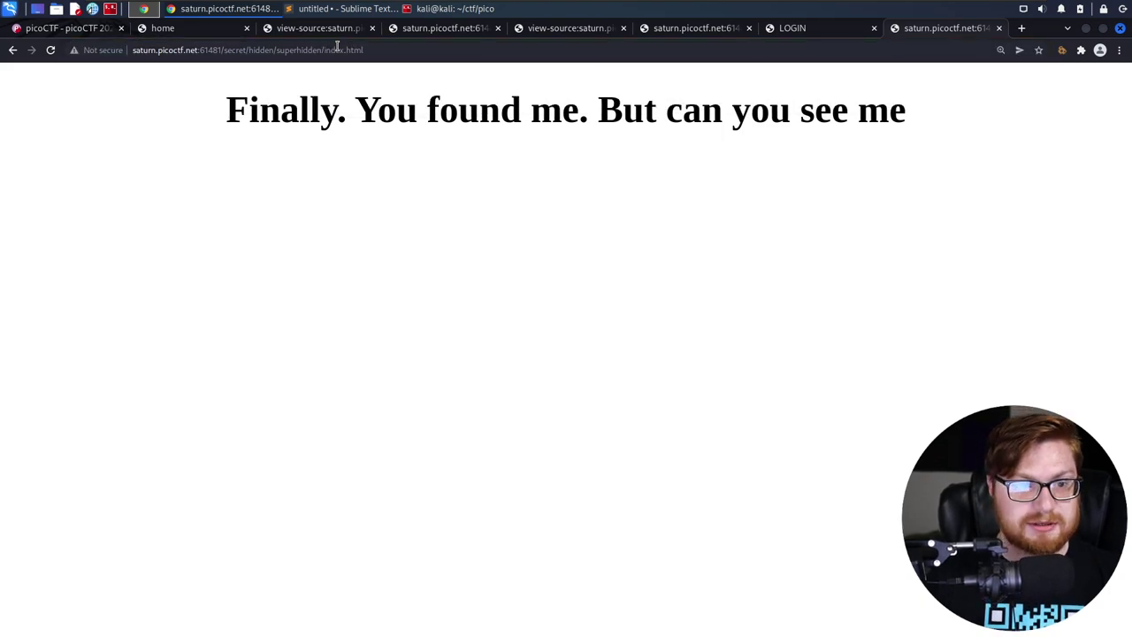
left_click_drag(376, 46, 322, 50)
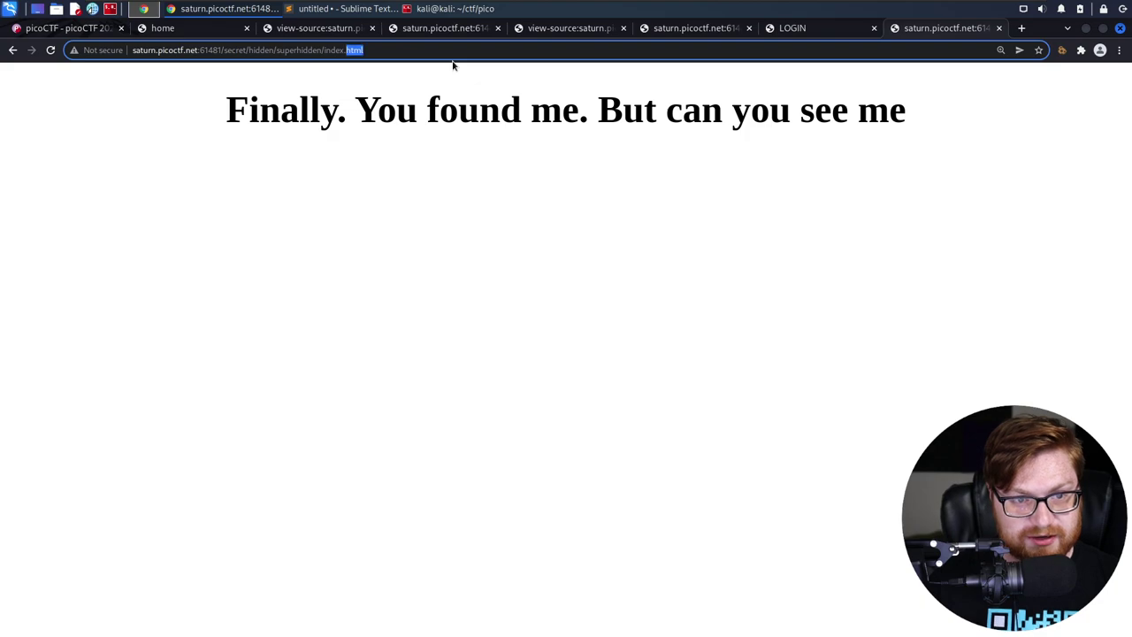
key("BackSpace")
key("Return")
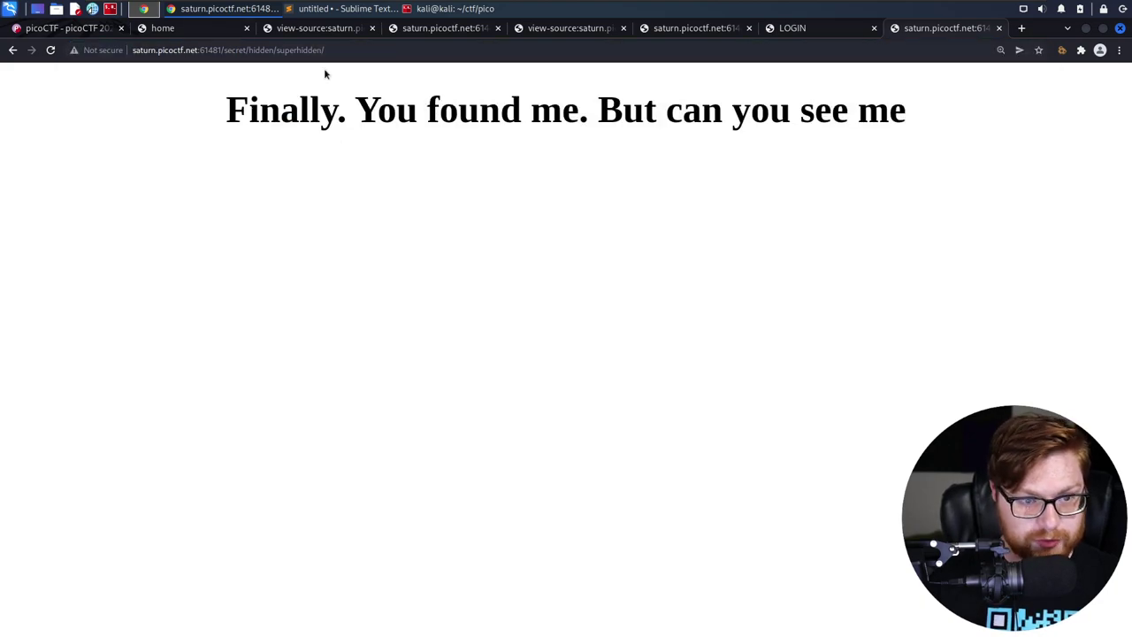
View the superhidden page's HTML source to read the flag in the h3 'flag' element
left_click(339, 50)
left_click(506, 207)
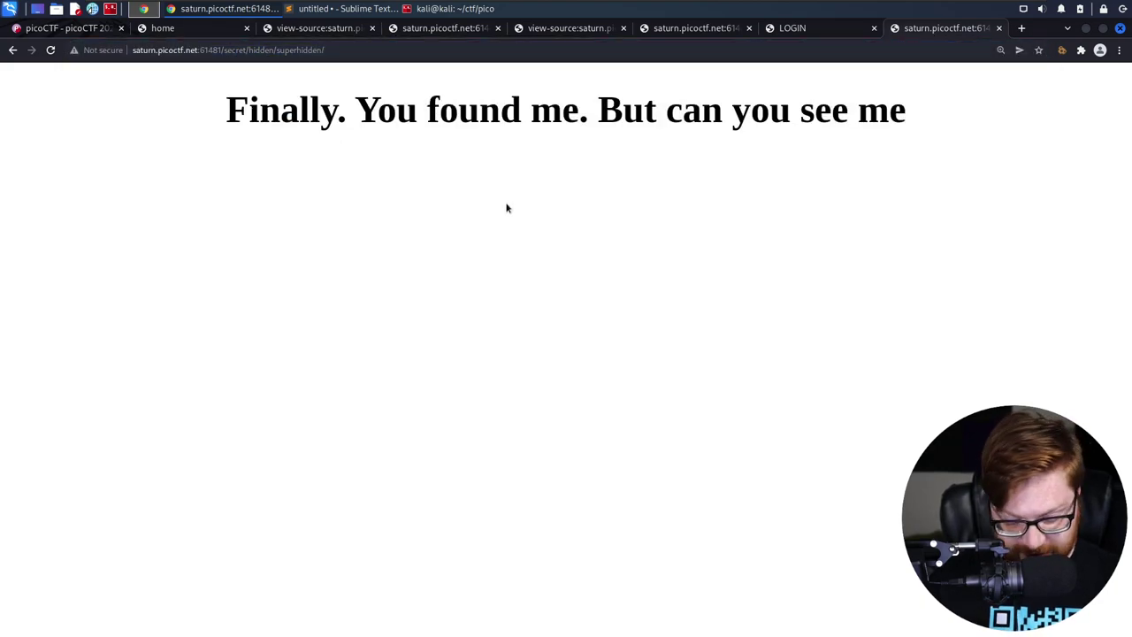
key("ctrl+u")
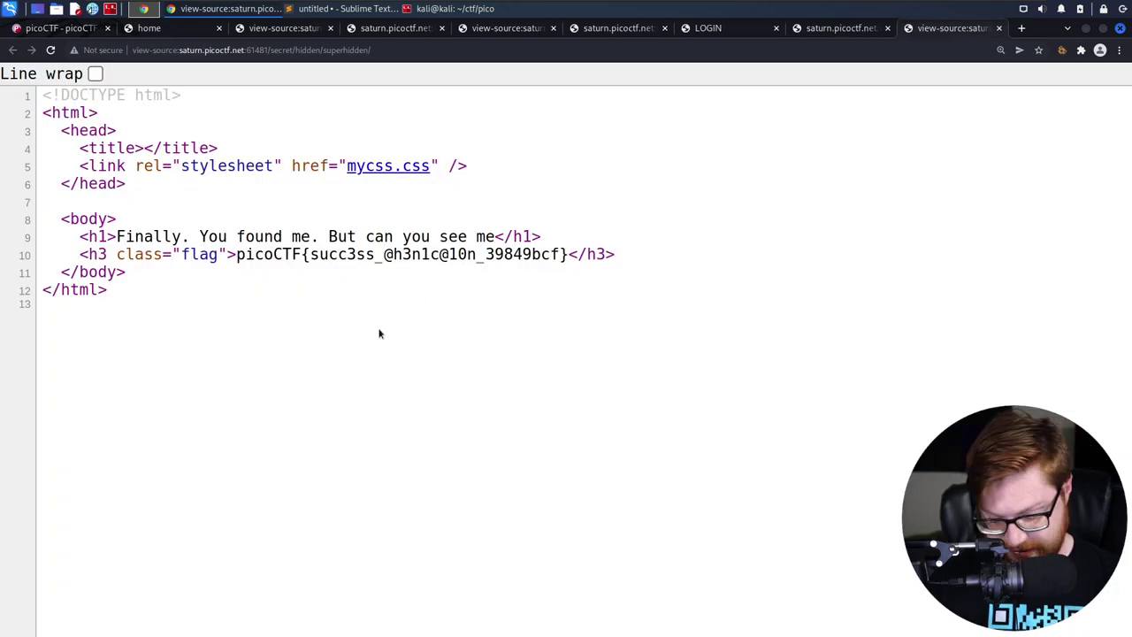
Enlarge the page source and copy the flag text from line 10
key("ctrl+plus")
left_click_drag(94, 304, 773, 306)
left_click(594, 305)
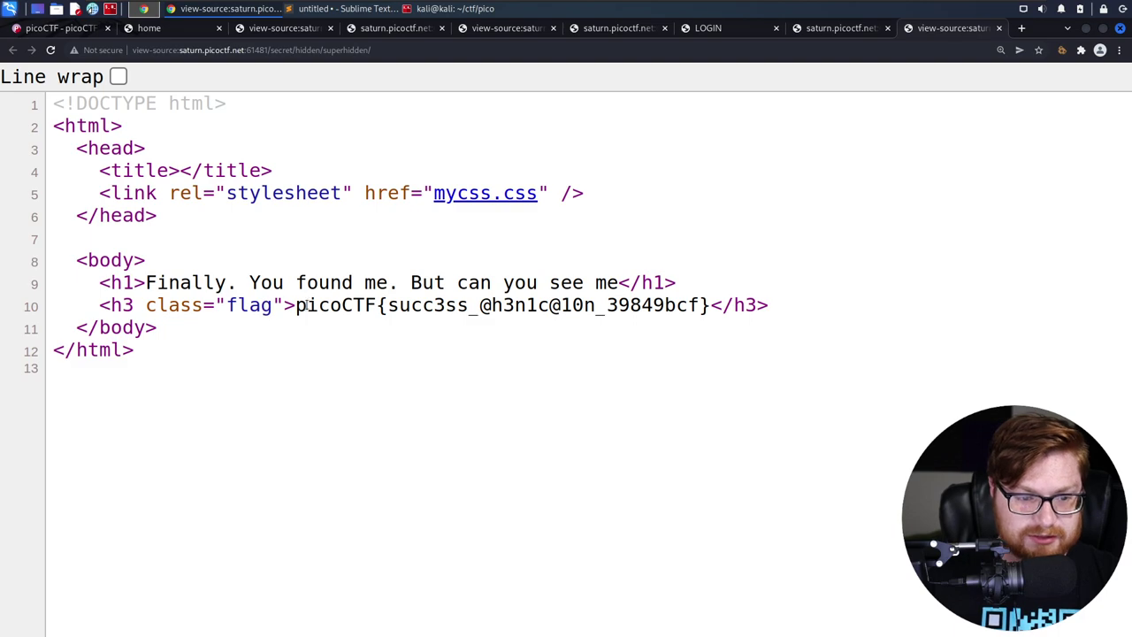
left_click_drag(298, 305, 708, 306)
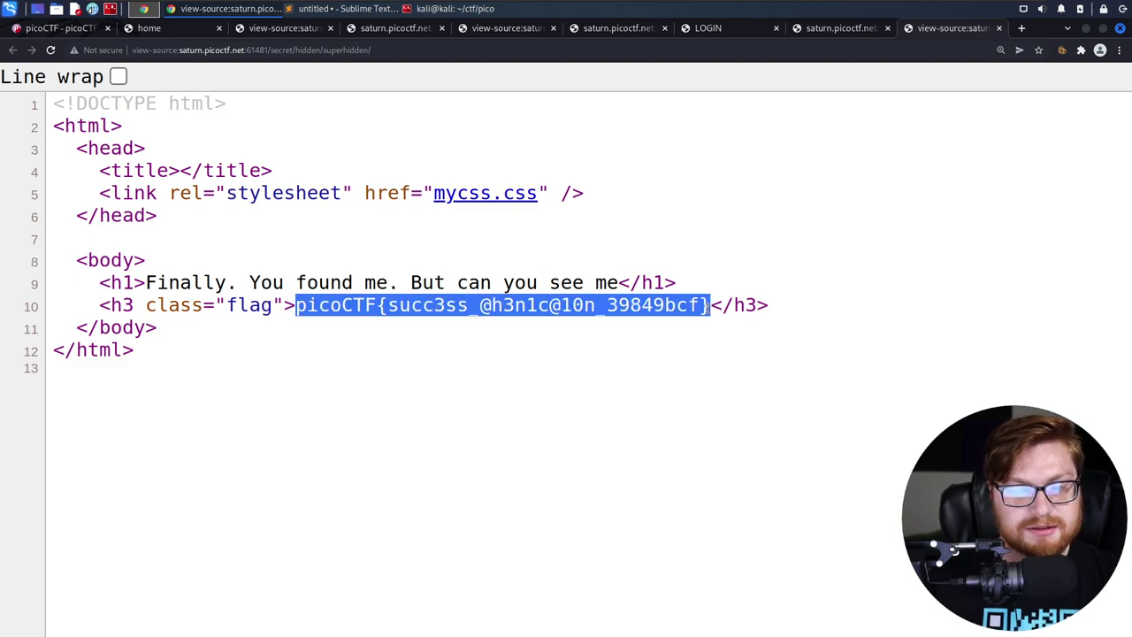
right_click(708, 305)
left_click(722, 317)
left_click(723, 317)
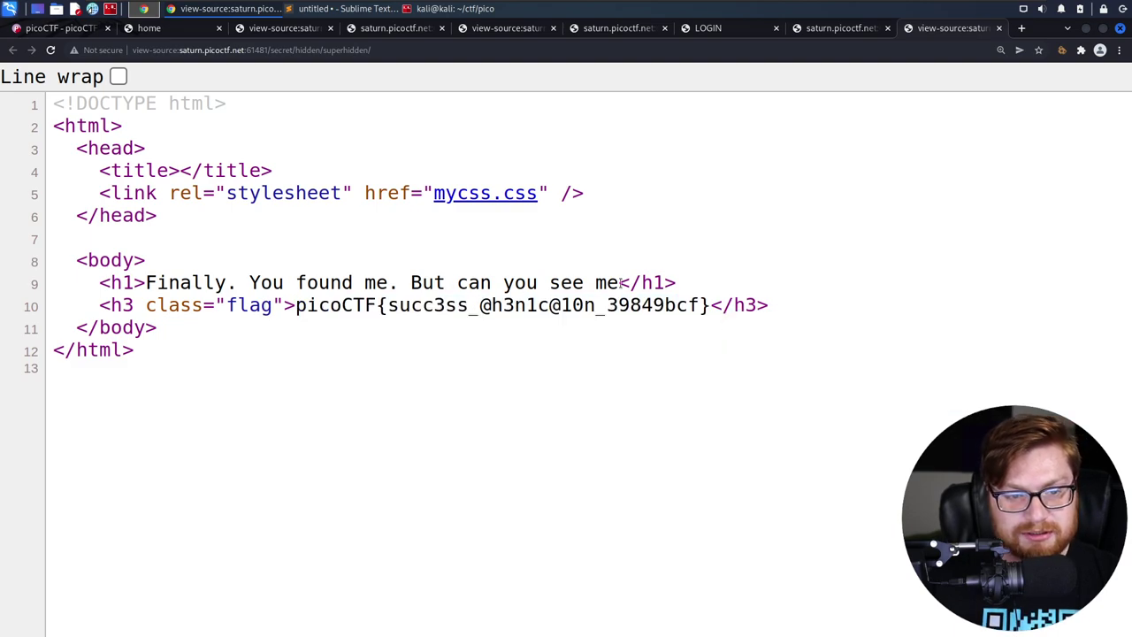
Inspect mycss.css to see the .flag rule styling white text on white, then close it
left_click(450, 204)
left_click_drag(212, 306, 13, 88)
left_click(12, 88)
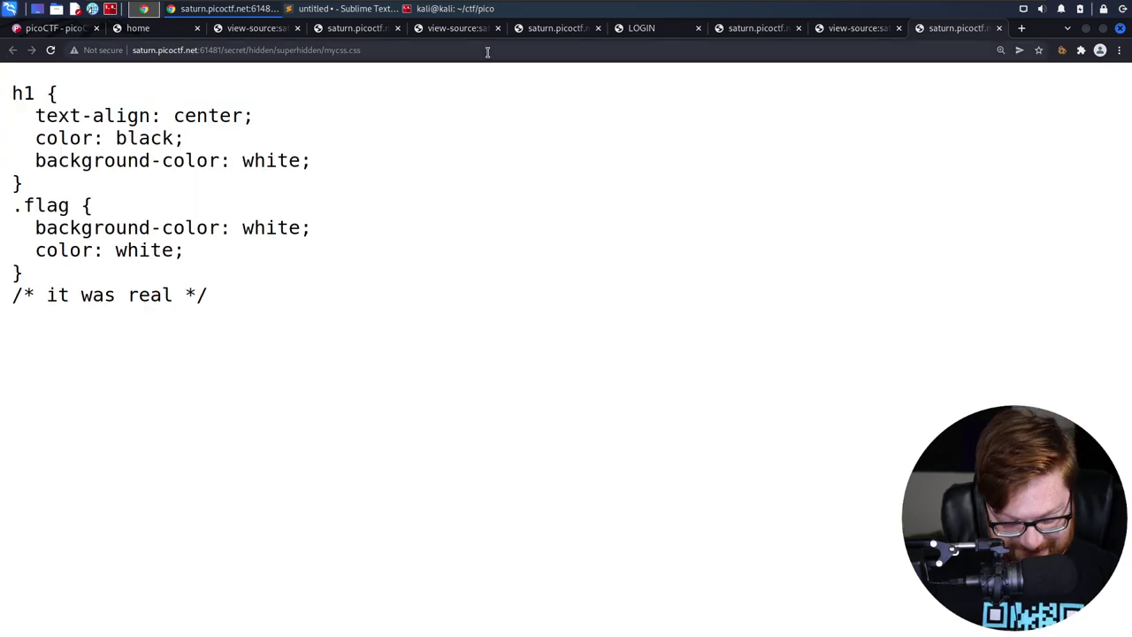
key("ctrl+w")
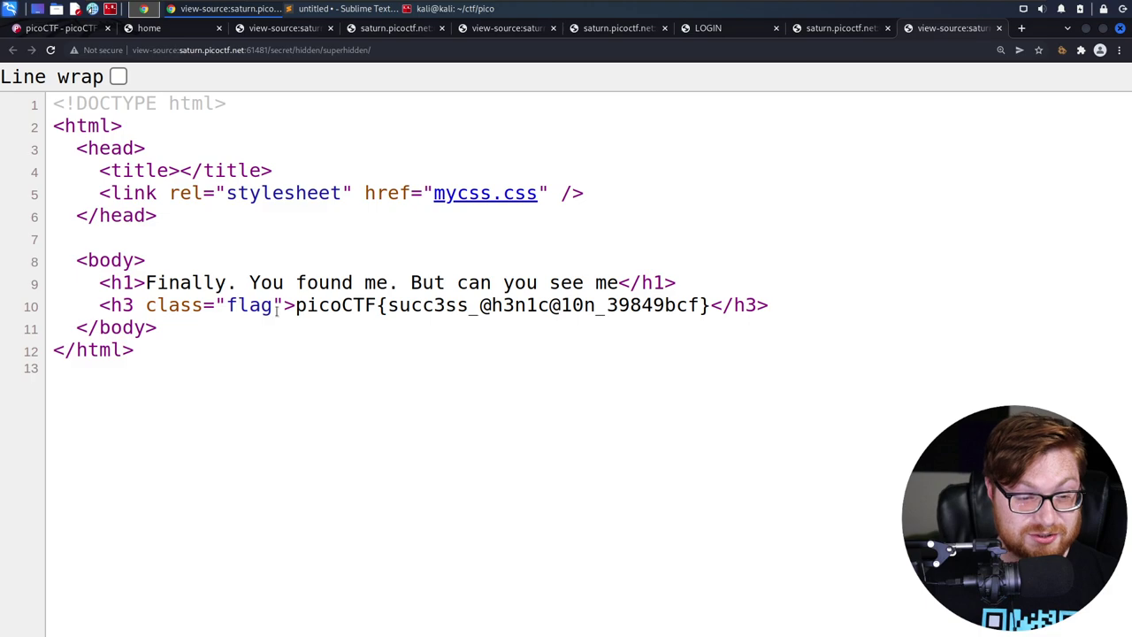
Highlight the flag text on line 10 again, then switch to Terminator with Alt+Tab
left_click_drag(294, 309, 715, 304)
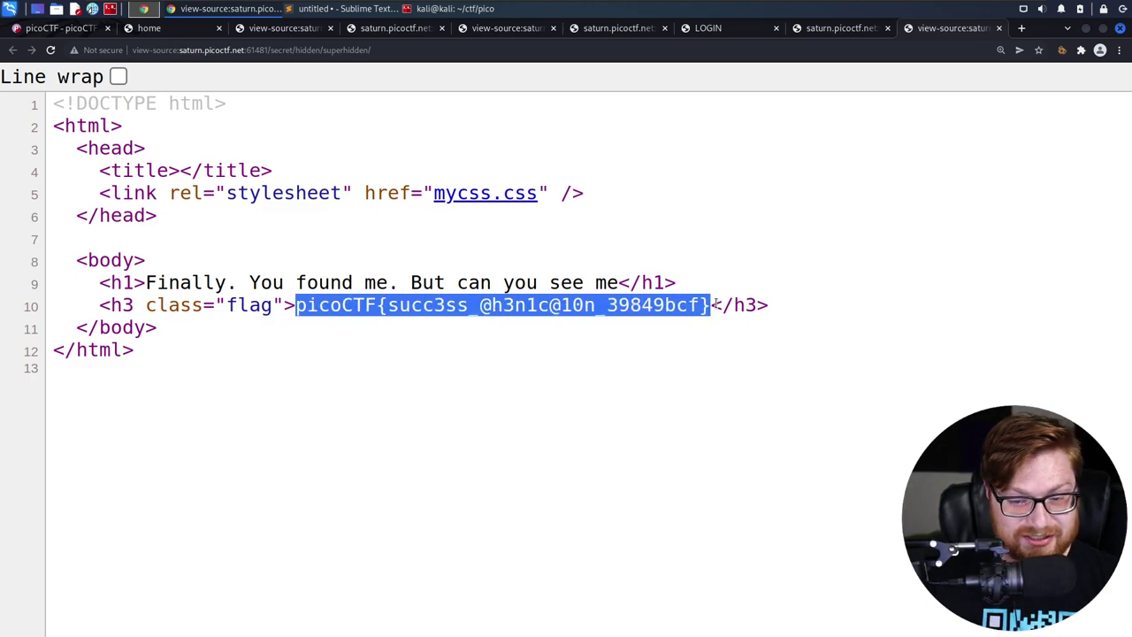
left_click(715, 303)
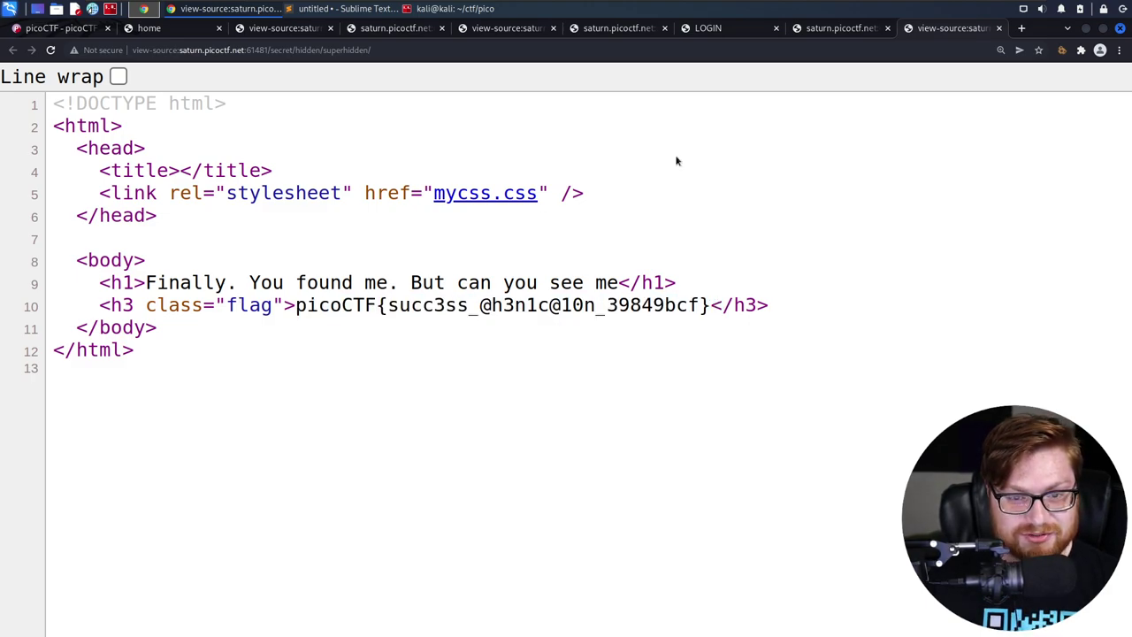
key("alt+Tab")
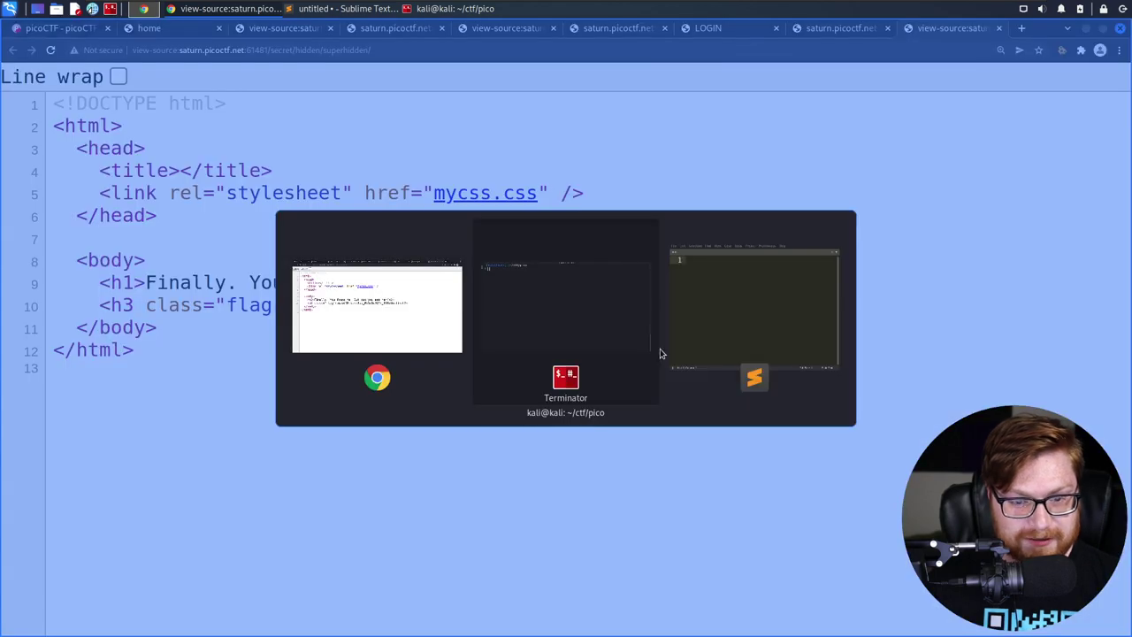
Create a secrets folder inside web_exploitation and move into it
type("cd web_exploitation")
key("Return")
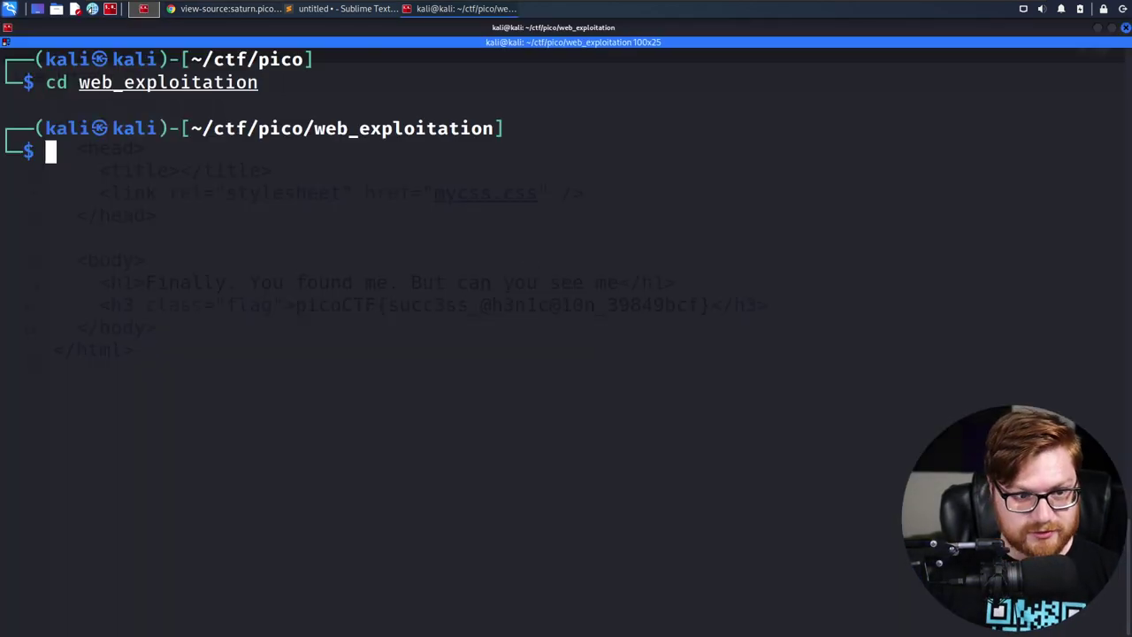
type("mkdir secrets")
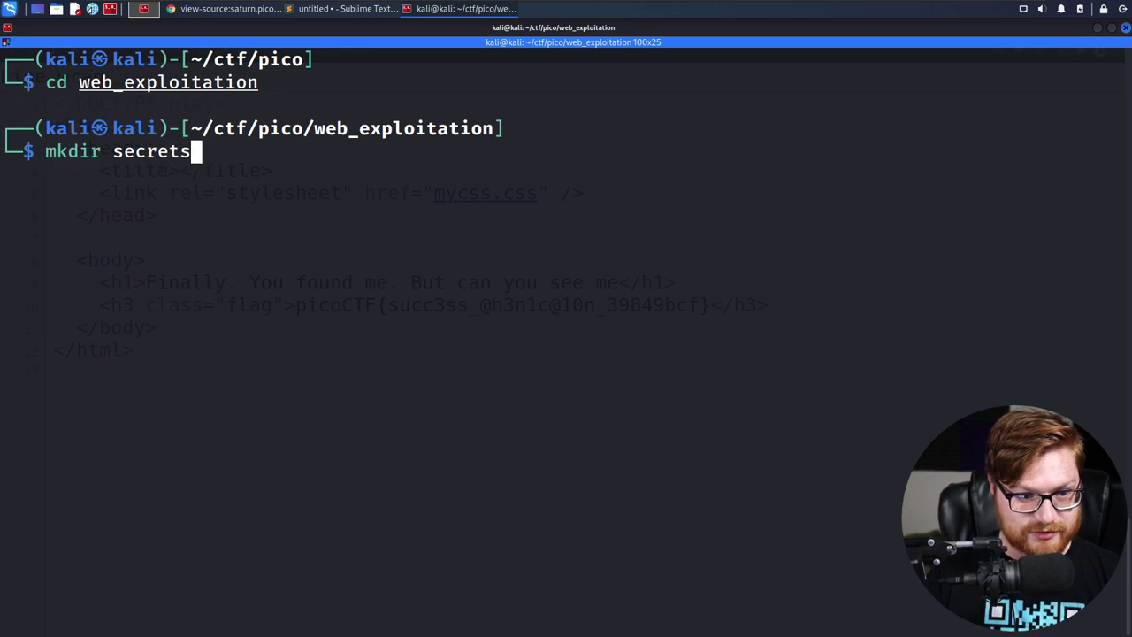
key("Return")
type("cd s")
key("Tab")
key("Return")
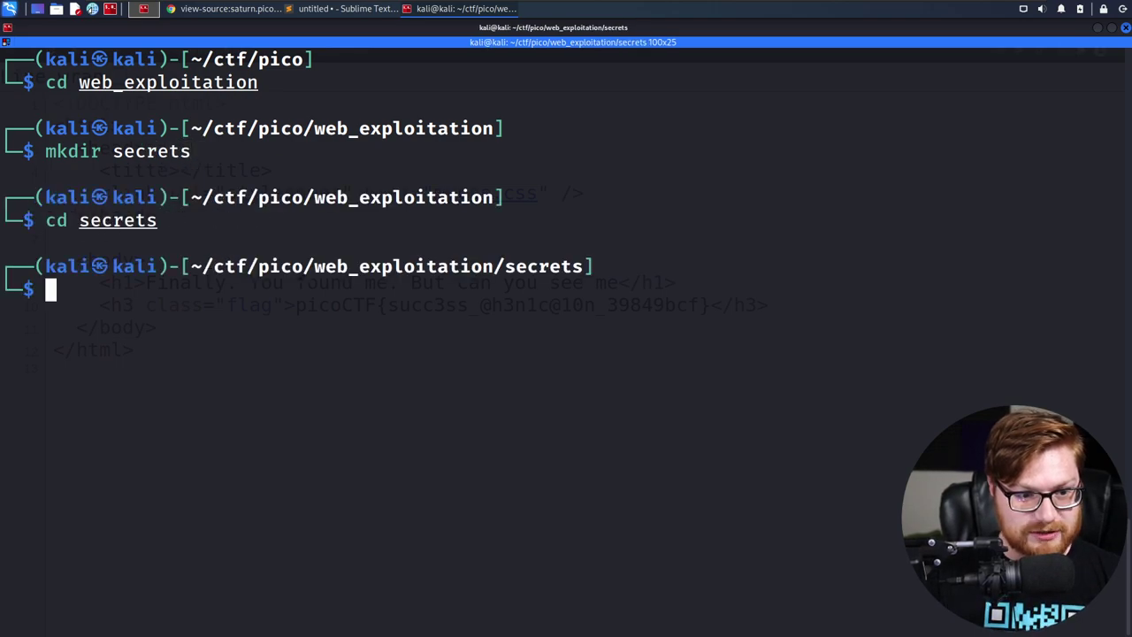
Copy the site host from Chrome's address bar and mirror it with wget -m
key("alt+Tab")
key("Home")
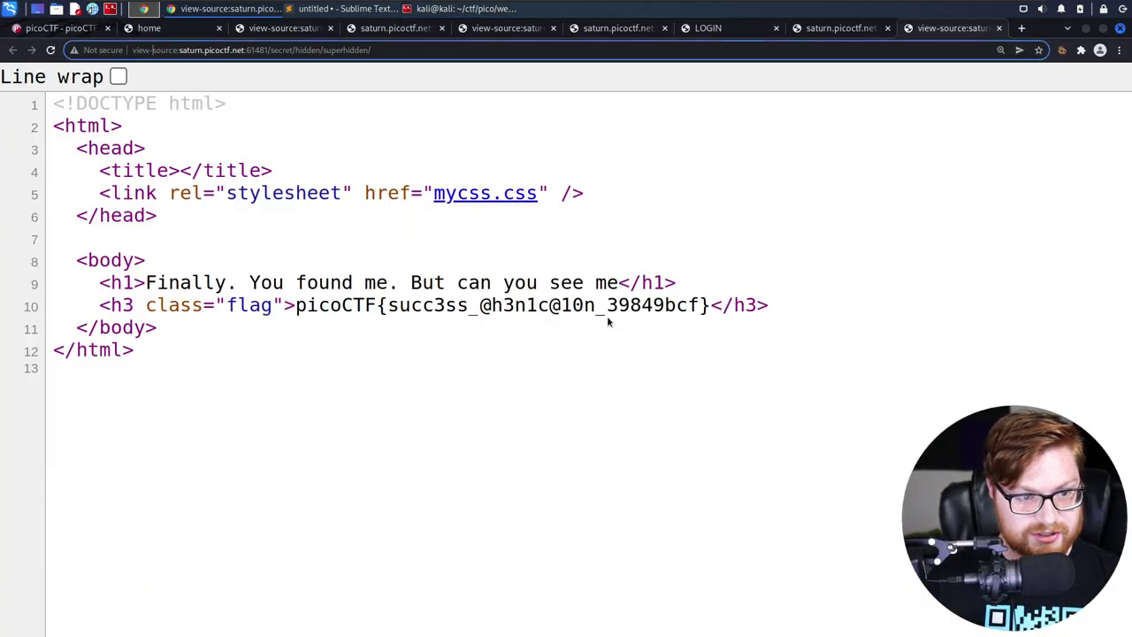
key("ctrl+shift+Right")
key("ctrl+shift+Right")
key("ctrl+shift+Right")
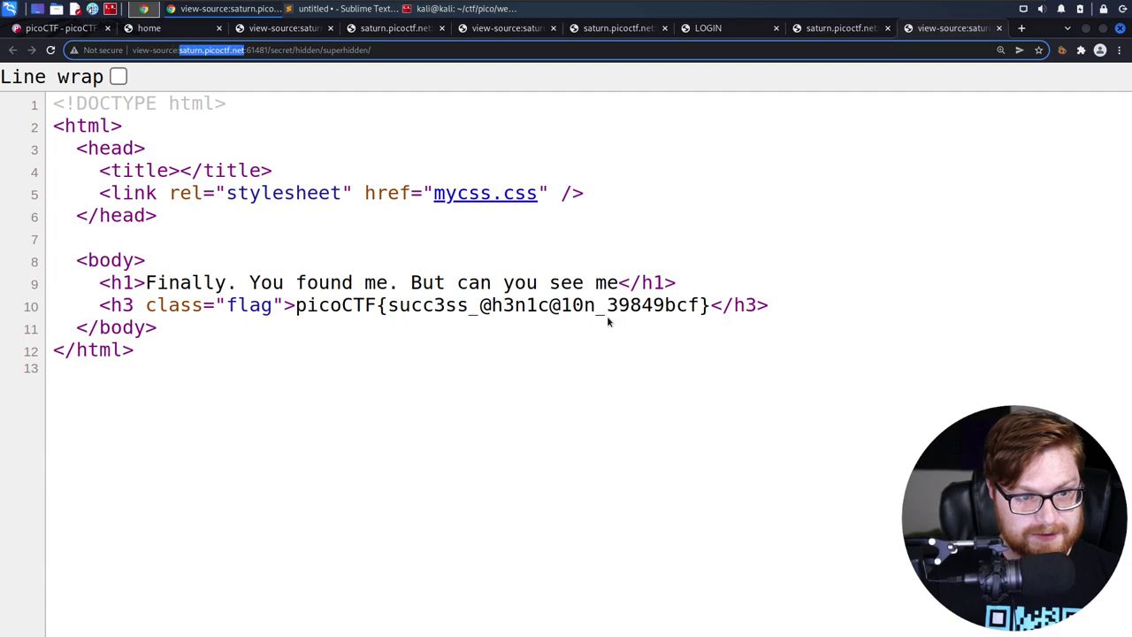
key("alt+Tab")
key("ctrl+shift+v")
key("Home")
type("wg")
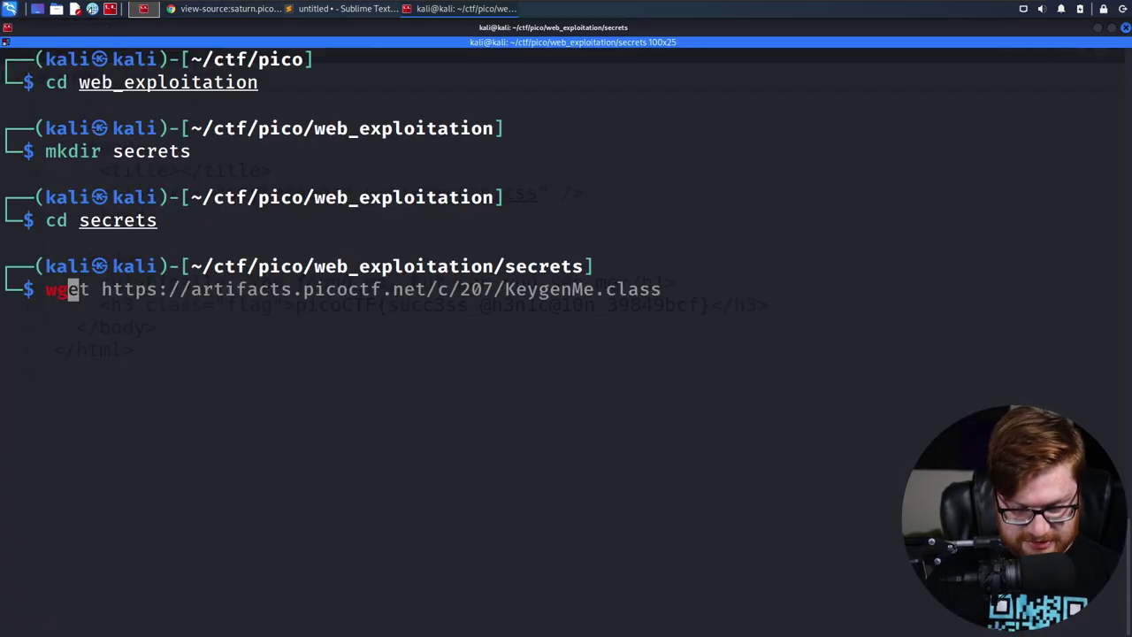
type("et -m")
key("ctrl+shift+v")
key("Return")
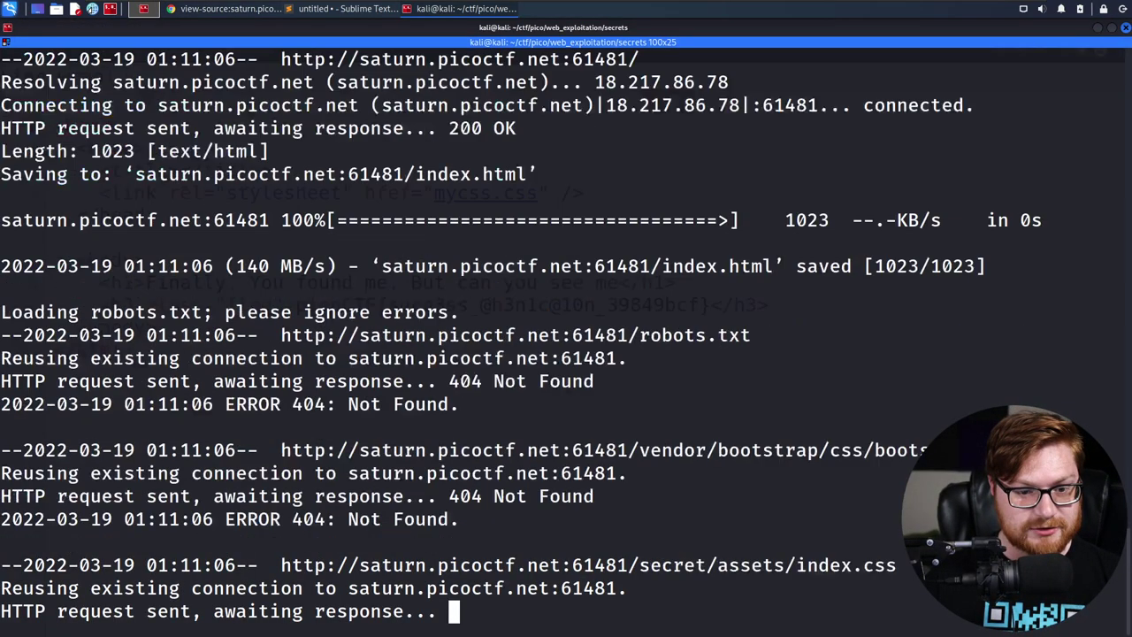
List the download, then enter saturn.picoctf.net:61481 and list its files
type("ls")
key("Return")
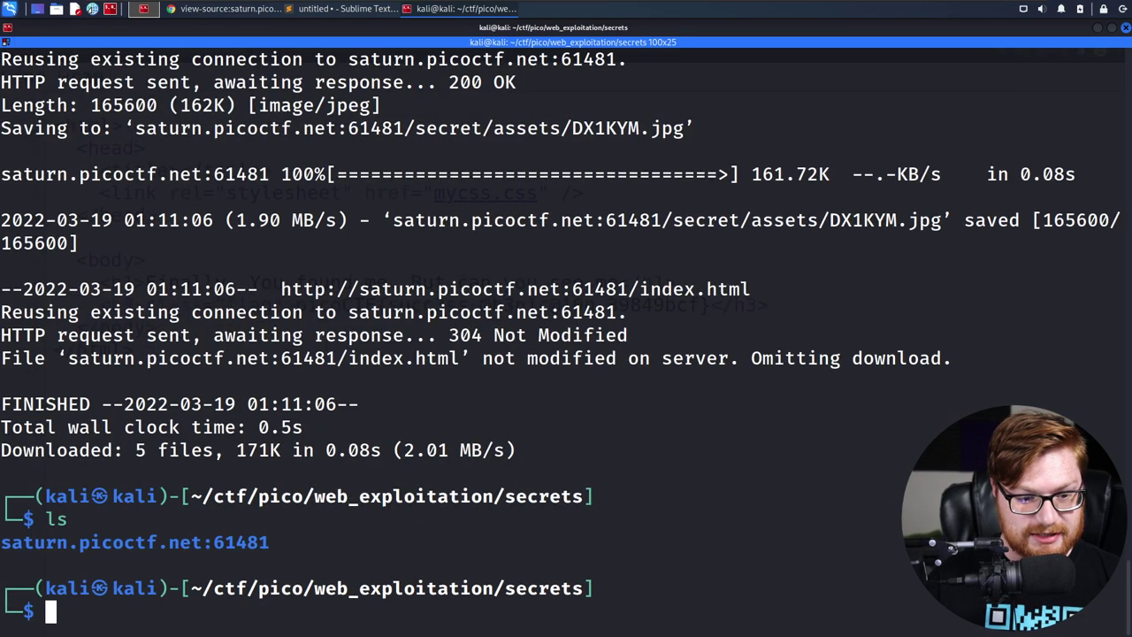
type("cd saturn.picoctf.net:61481")
key("Return")
type("ls")
key("Return")
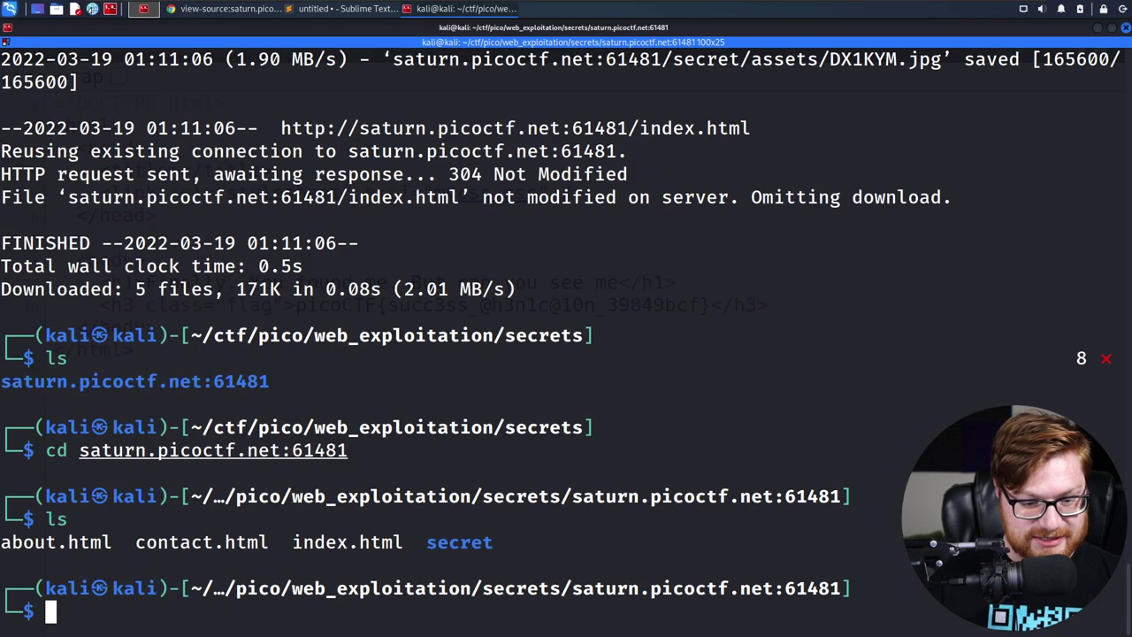
Enter the mirrored secret folder and list its contents
type("cd se")
key("Tab")
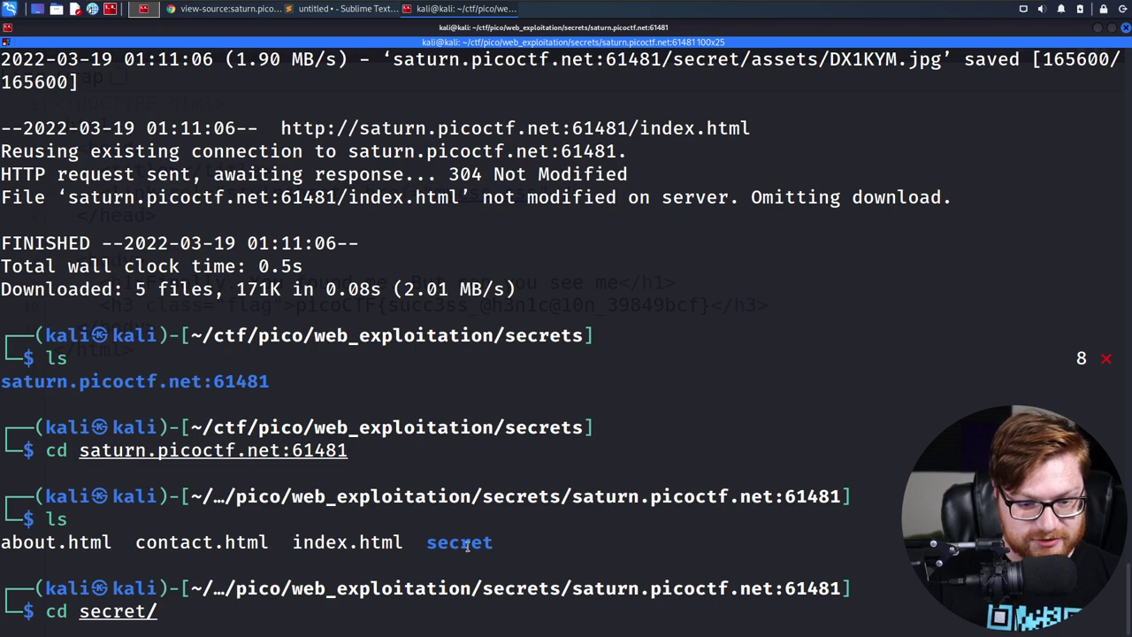
double_click(466, 546)
left_click(466, 546)
key("Return")
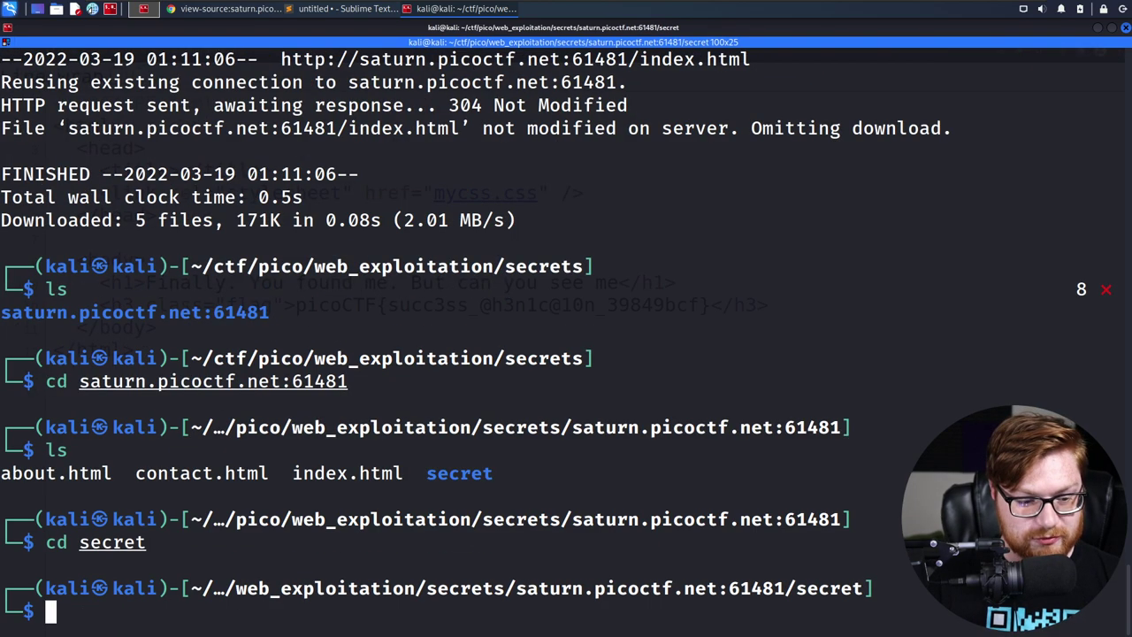
type("ls")
key("Return")
Enter secret/assets and list its files, showing only DX1KYM.jpg and index.css
type("cd as")
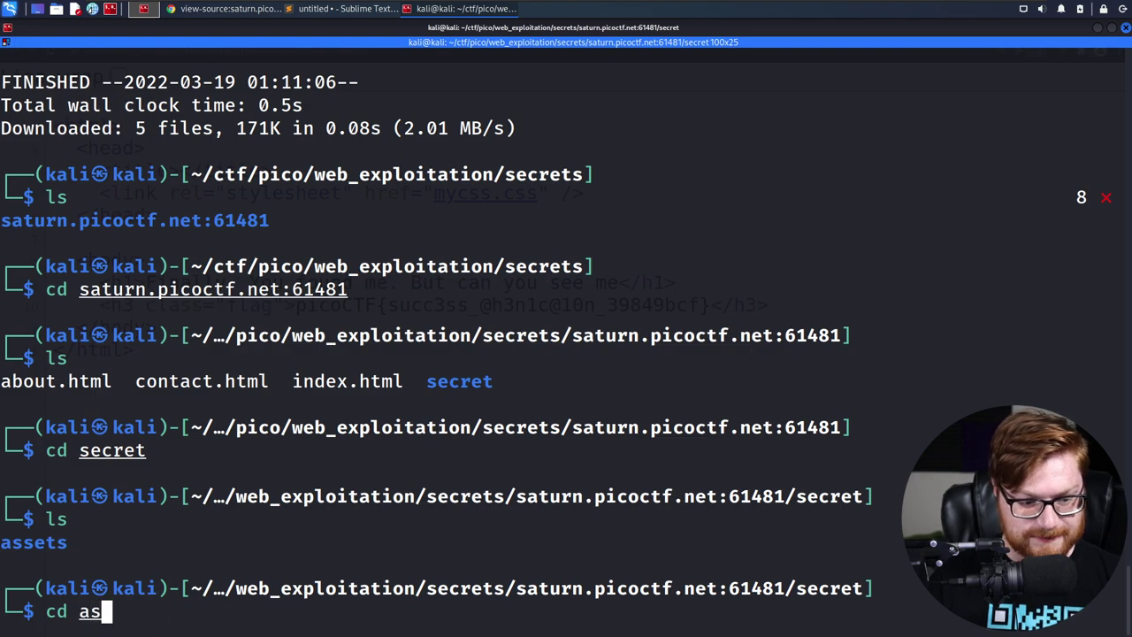
key("Tab")
key("Return")
type("ls")
key("Return")
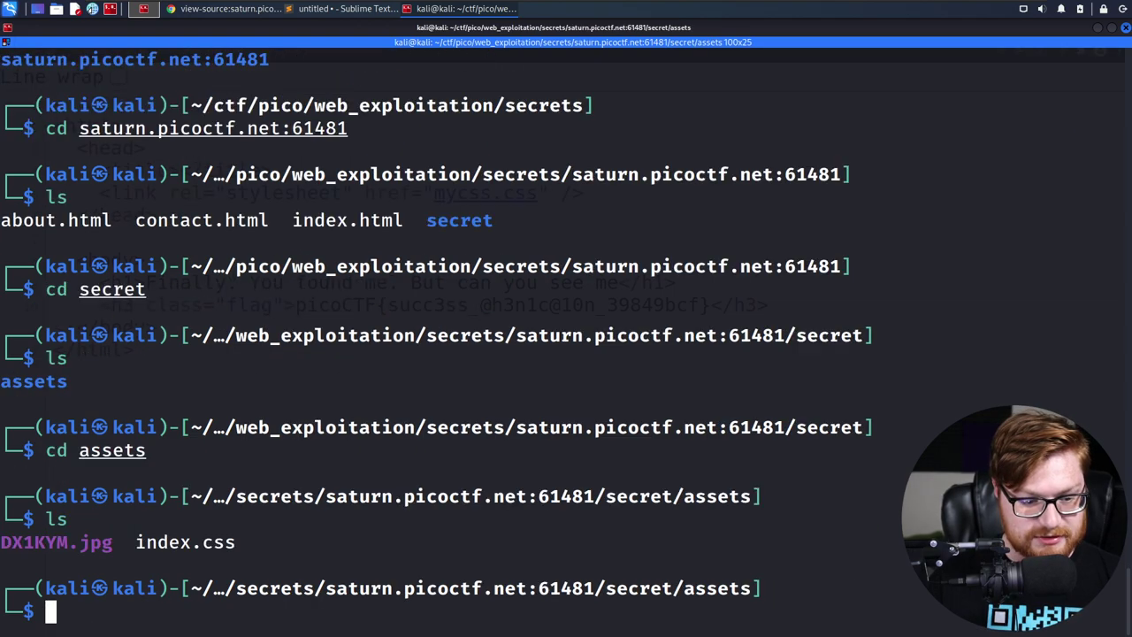
left_click_drag(115, 529, 7, 541)
left_click(134, 532)
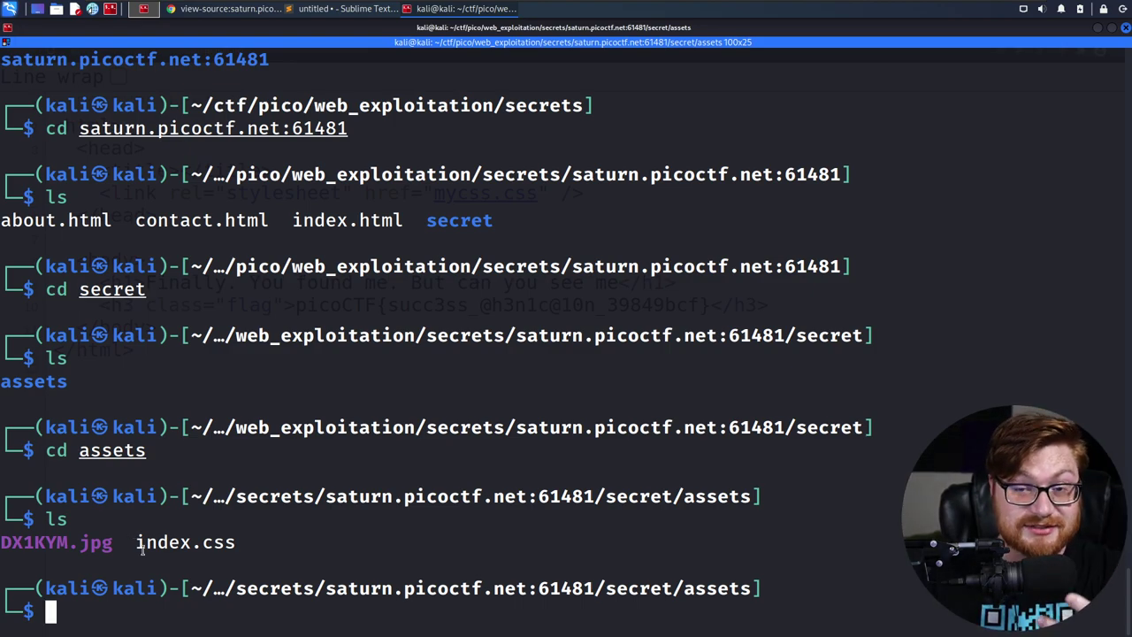
Copy the superhidden page URL from the host onward in Chrome's address bar, then return to Terminator
key("alt+Tab")
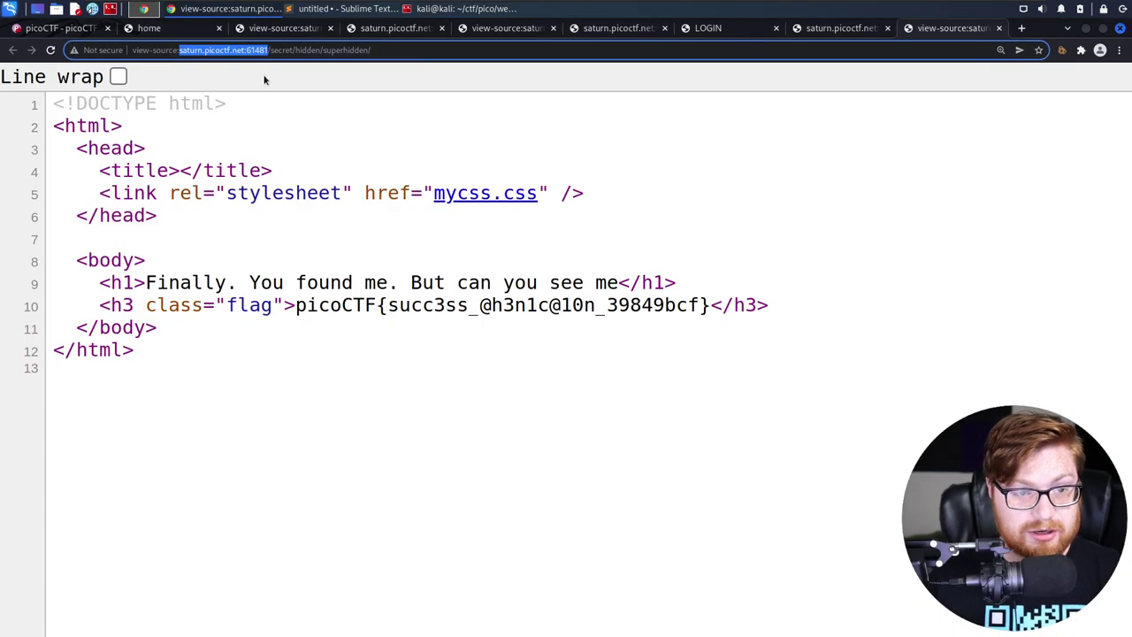
left_click(405, 48)
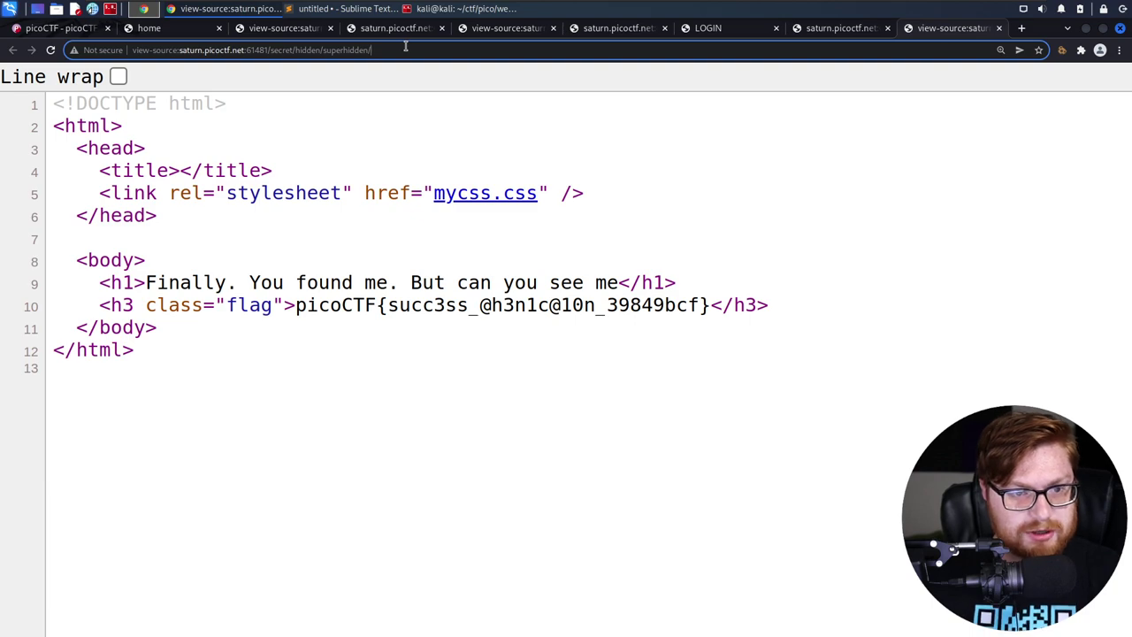
key("ctrl+shift+Left")
key("ctrl+shift+Left")
key("ctrl+shift+Left")
key("ctrl+shift+Left")
key("ctrl+shift+Left")
key("ctrl+shift+Left")
key("ctrl+shift+Left")
key("ctrl+shift+Left")
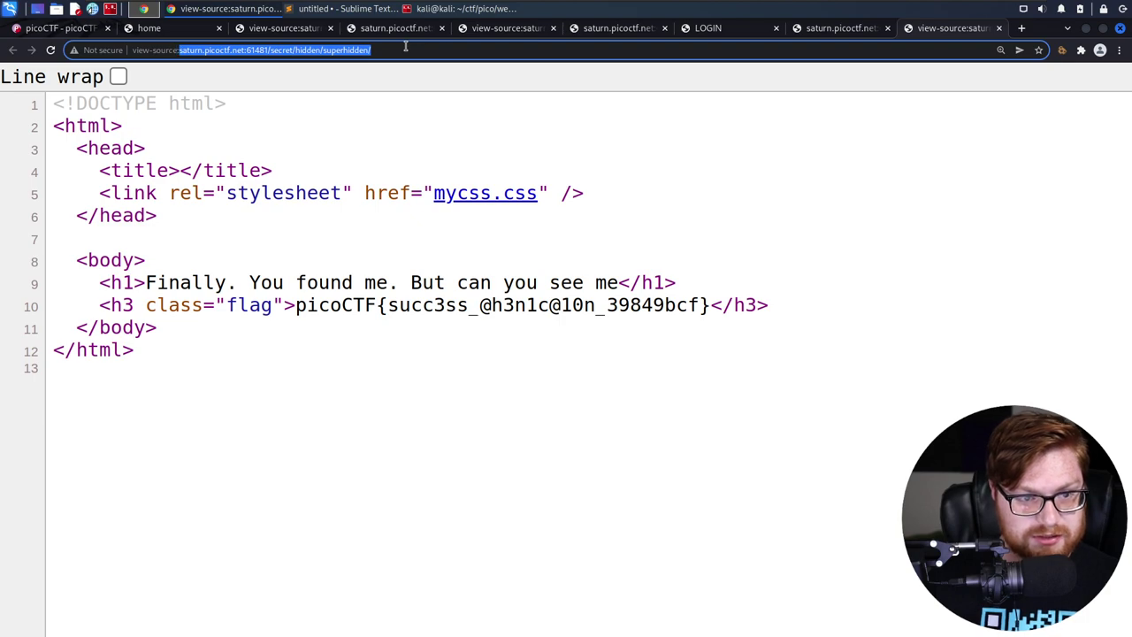
left_click(352, 123)
key("alt+Tab")
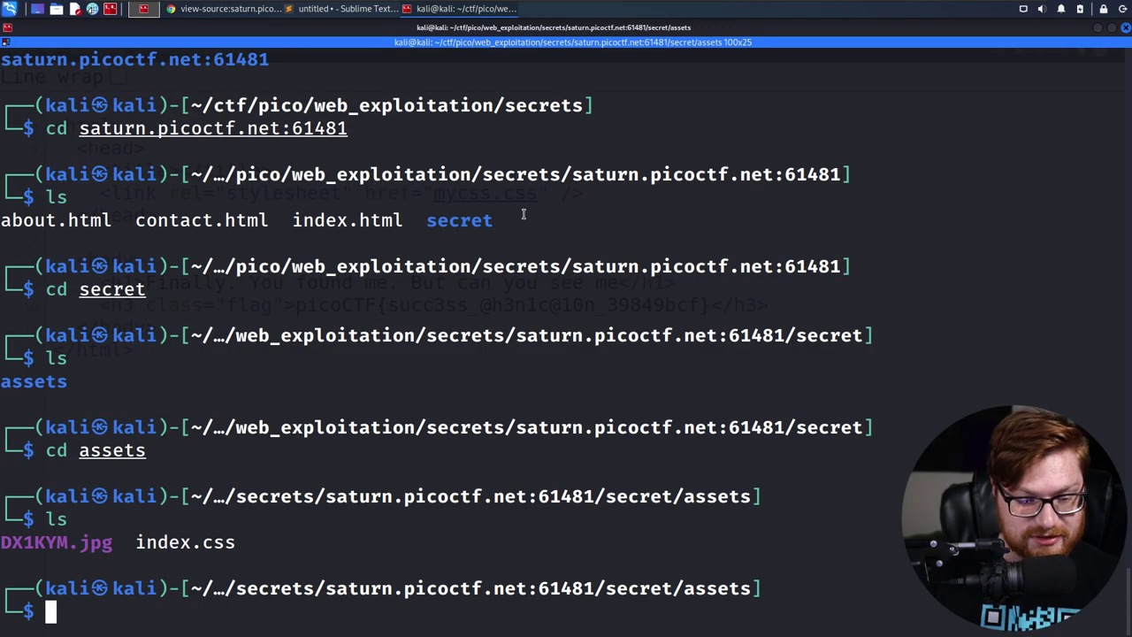
Clear the terminal, climb three levels back to the secrets folder, and list it
key("ctrl+l")
type("cd ..")
key("Return")
type("cd ..")
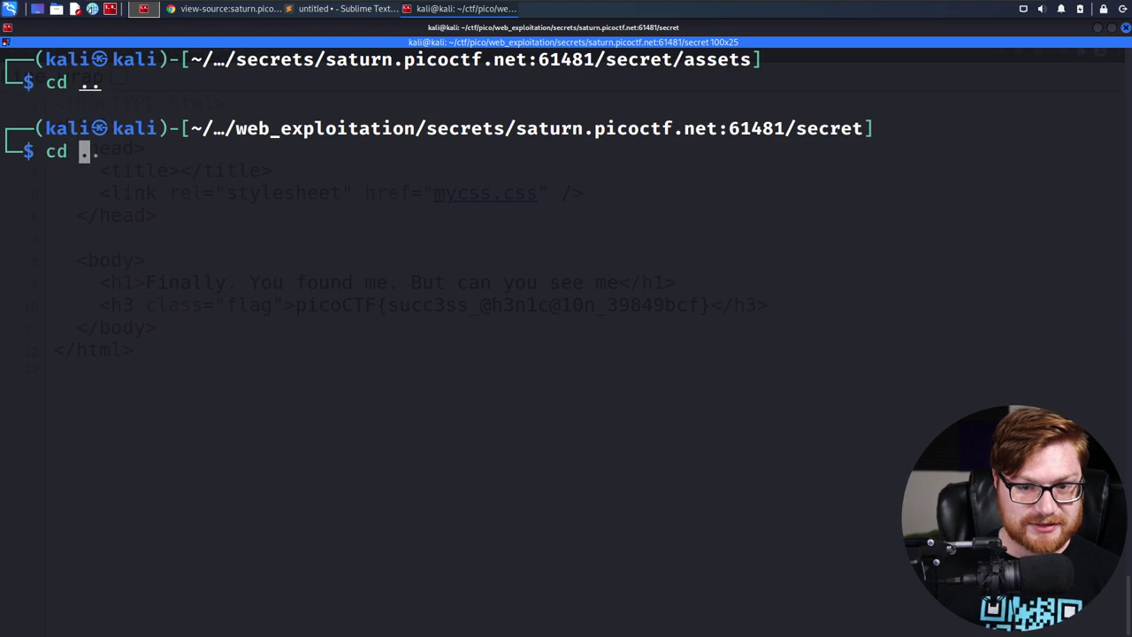
key("Return")
type("cd ..")
key("Return")
type("ls")
key("Return")
Delete the mirrored saturn.picoctf.net:61481 folder with rm -rf
type("rm ")
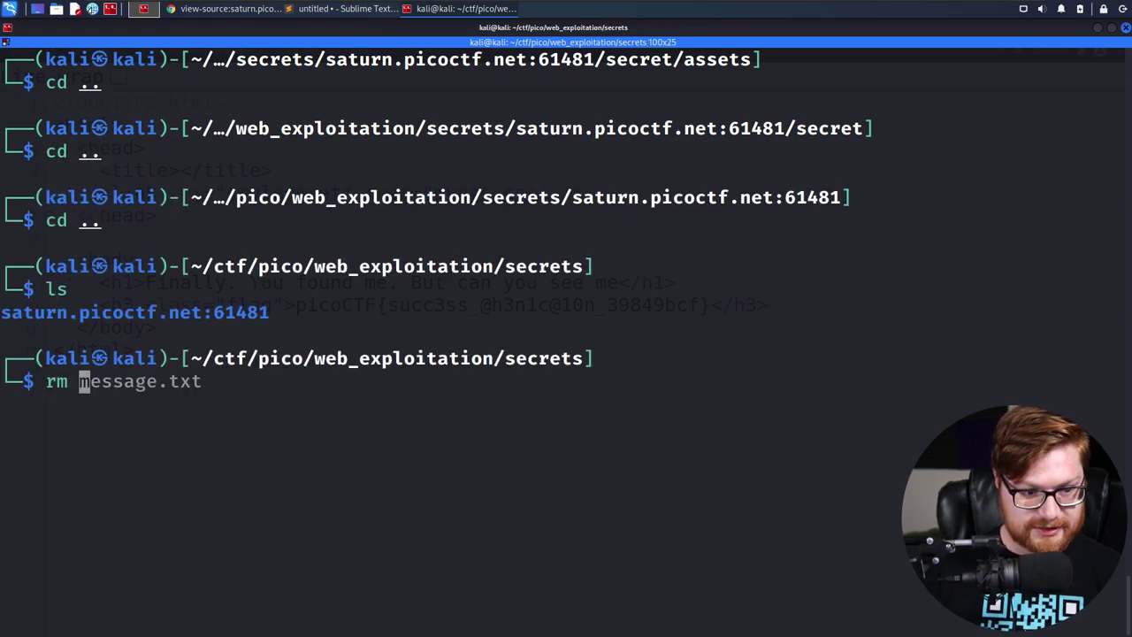
type("-rf sa")
key("Tab")
key("Return")
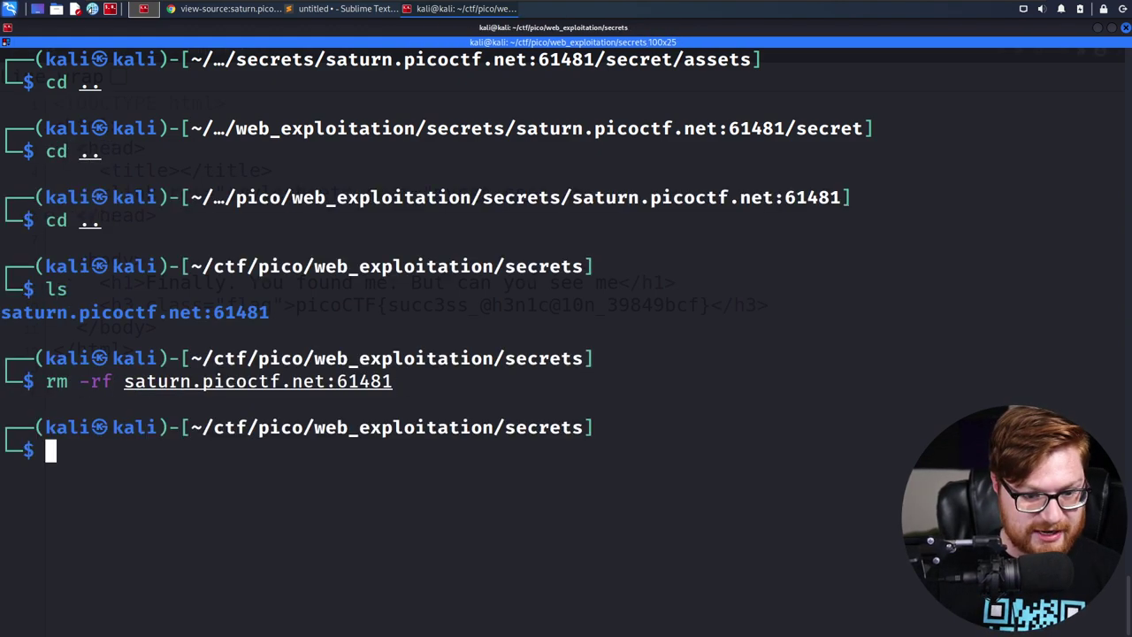
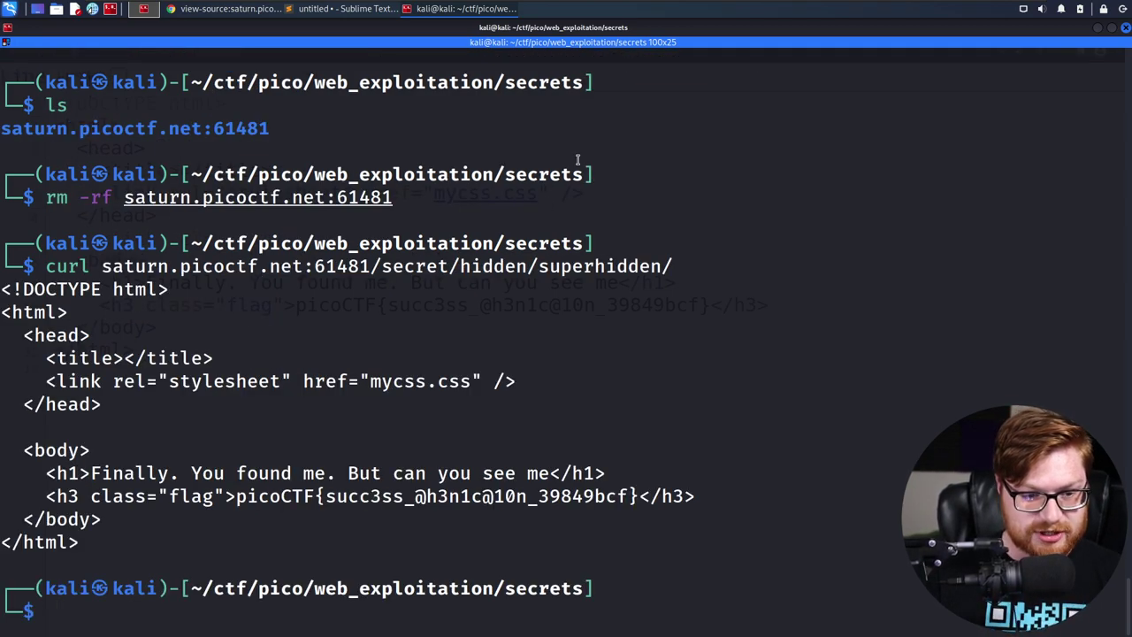
Recall the earlier curl command for the superhidden page and add the silent -s option
left_click_drag(235, 497, 641, 498)
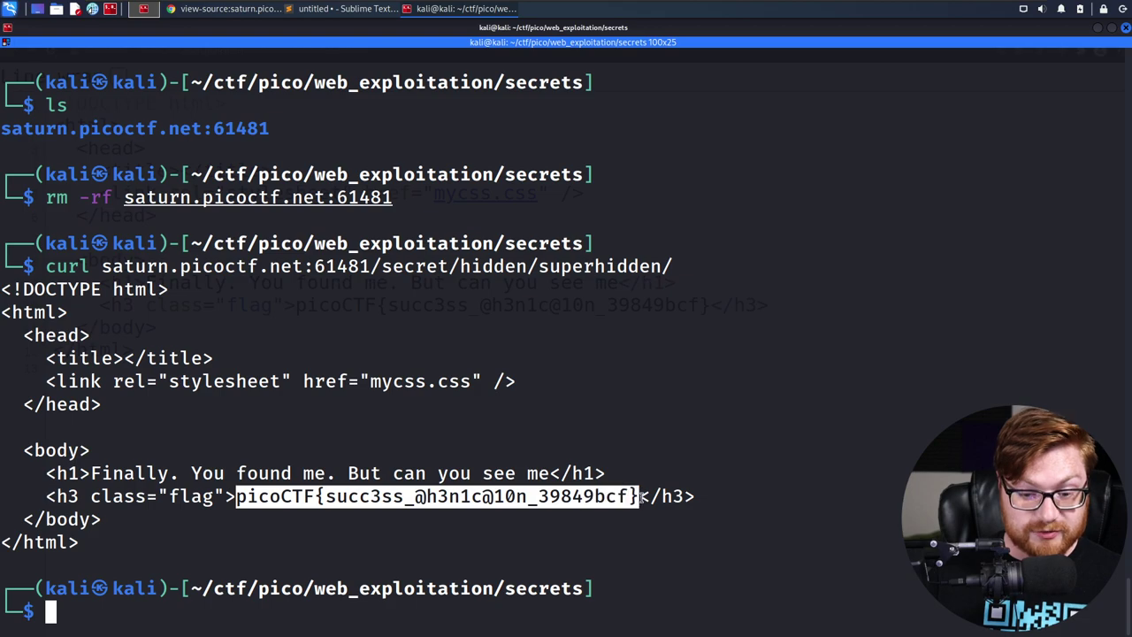
key("Up")
key("ctrl+l")
key("ctrl+a")
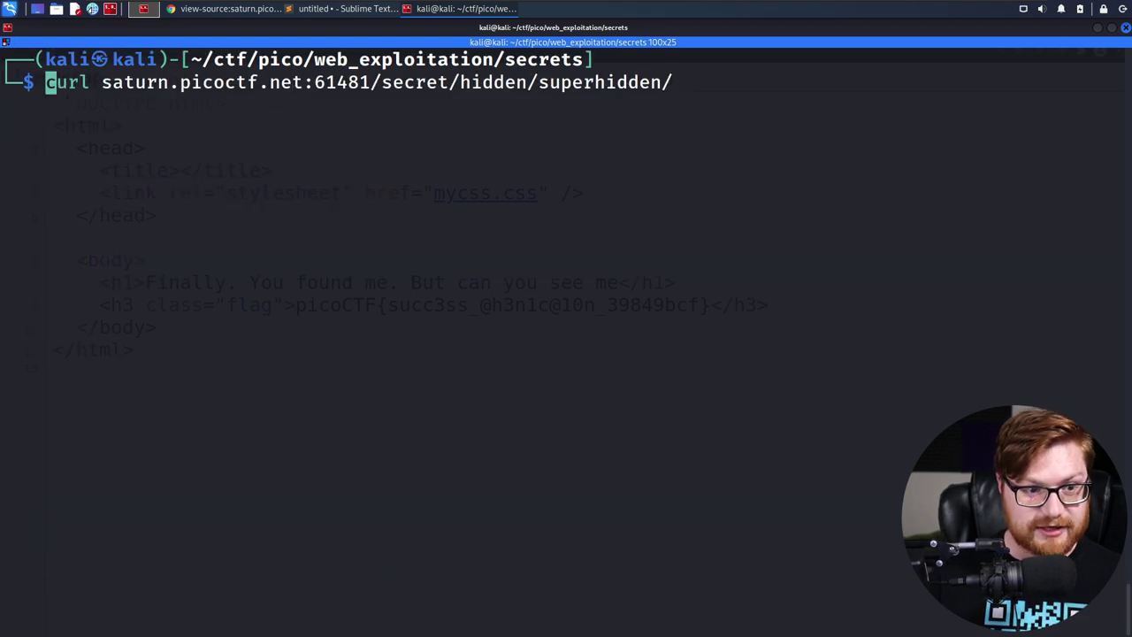
key("ctrl+Right")
type("-s")
Pipe the output to grep -oE "picoCTF{.*?}" --color=none and run it to print only the flag
key("ctrl+e")
type("| ")
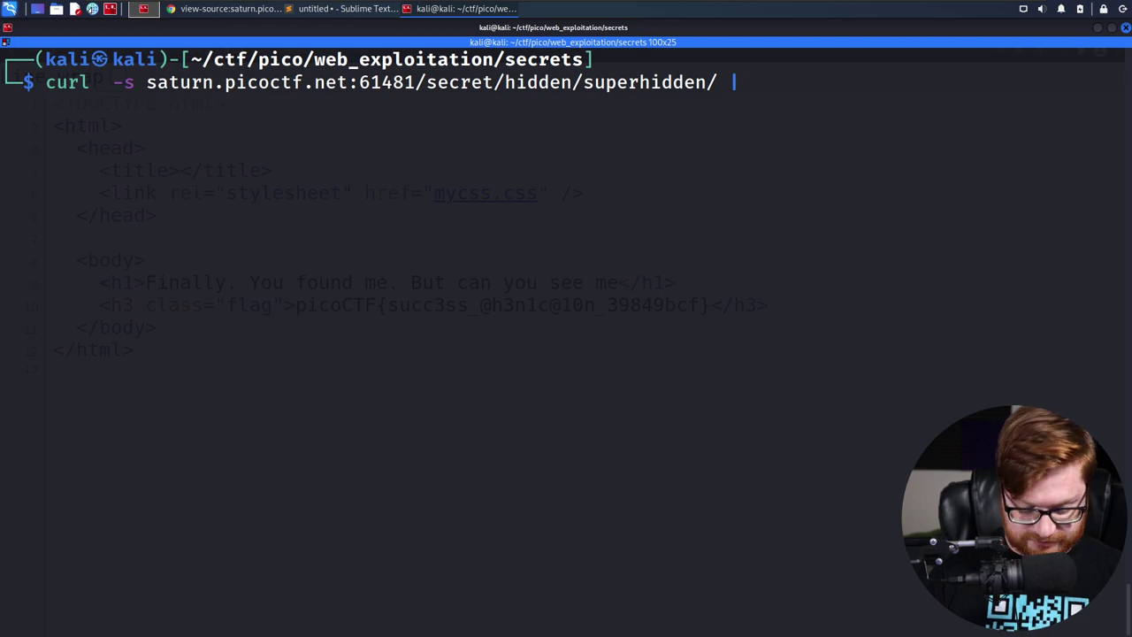
type("grep -oE \"\"")
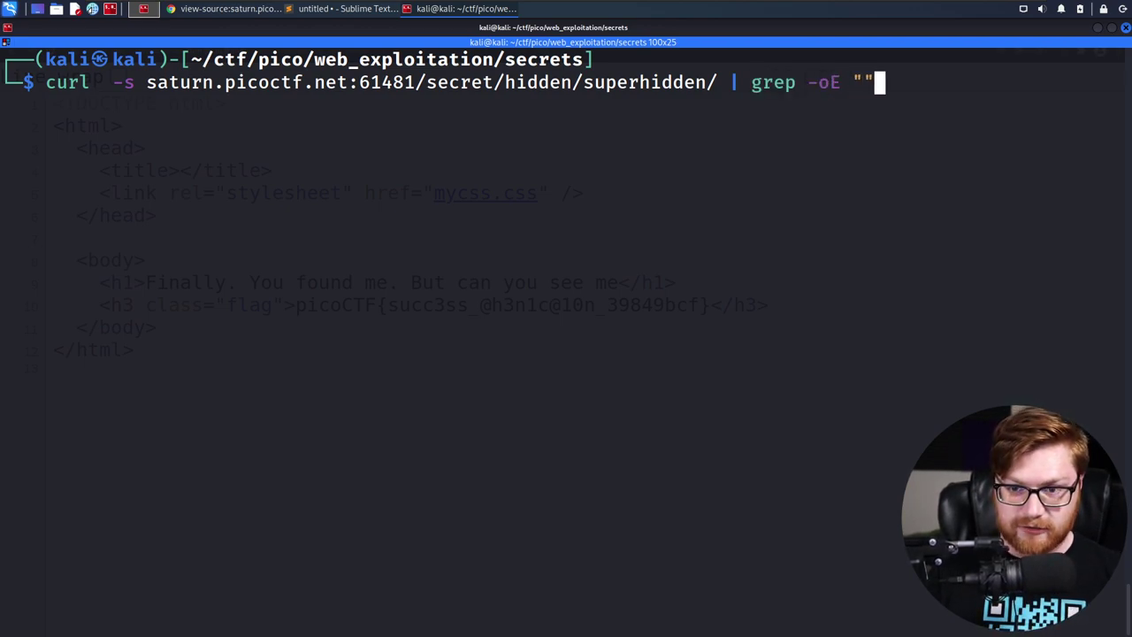
key("Left")
type("pico")
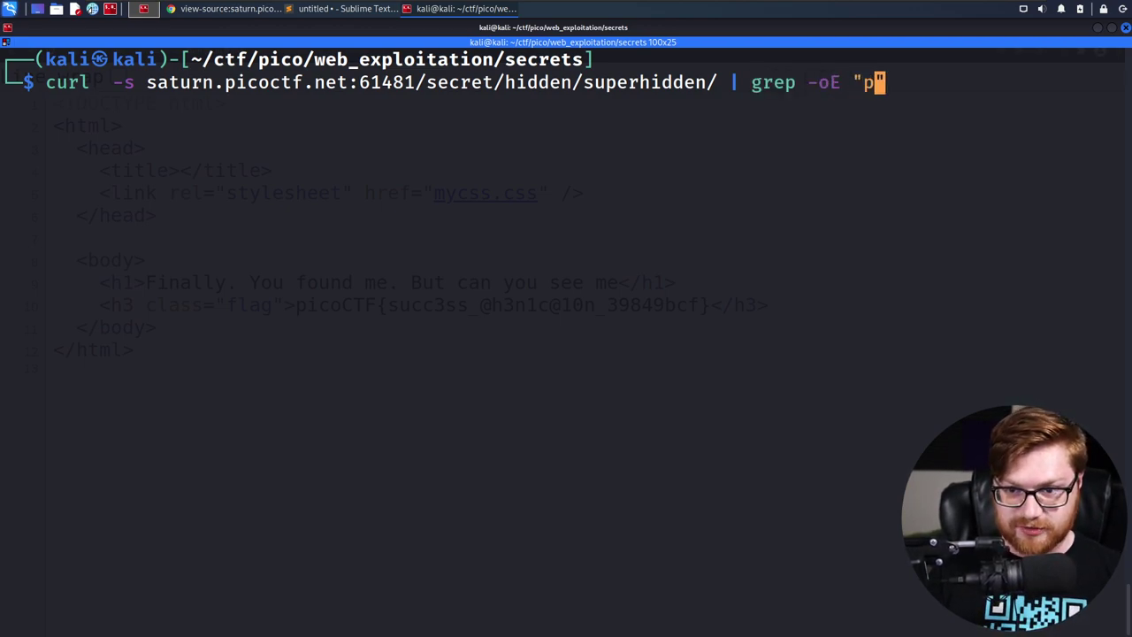
type("CTF{.8?}")
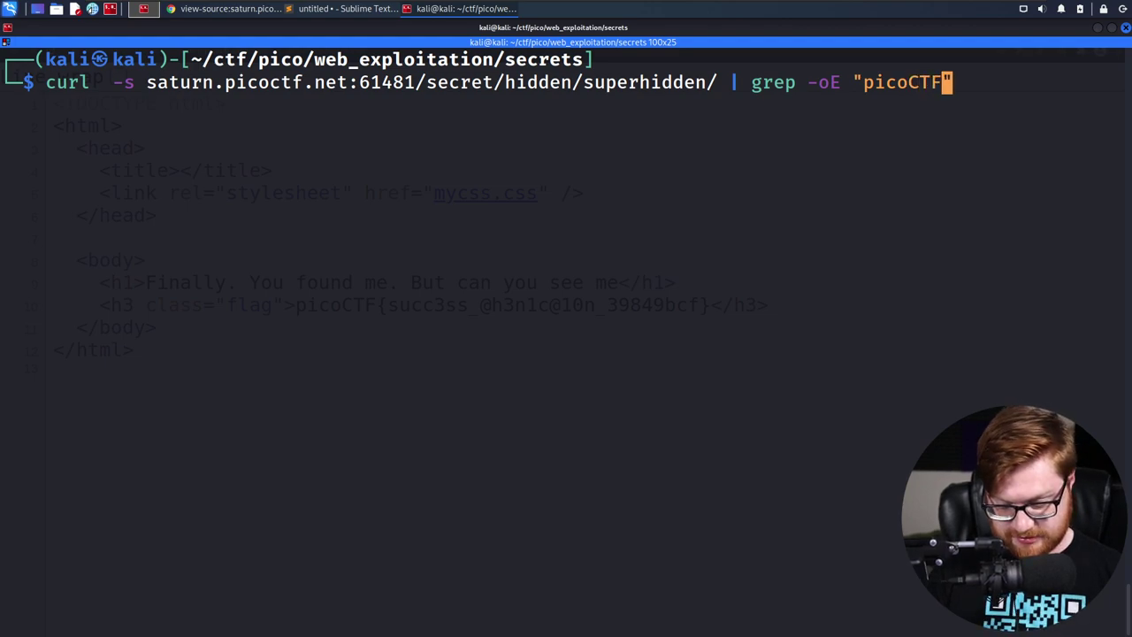
key("Left")
type(".*?")
key("BackSpace")
key("BackSpace")
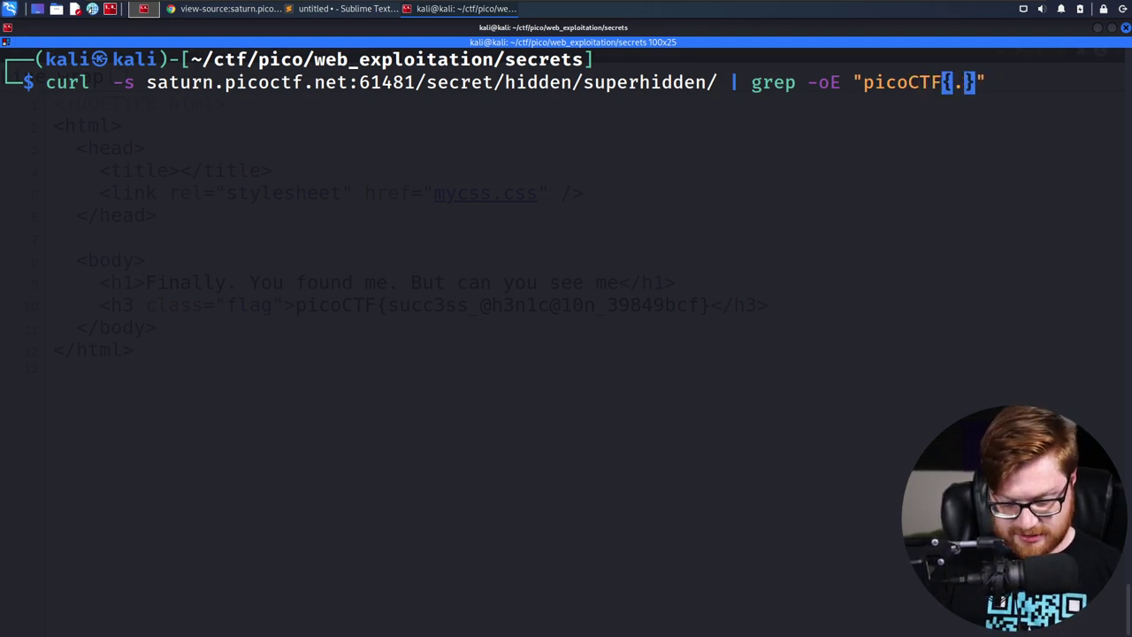
type("*?")
key("End")
type("--")
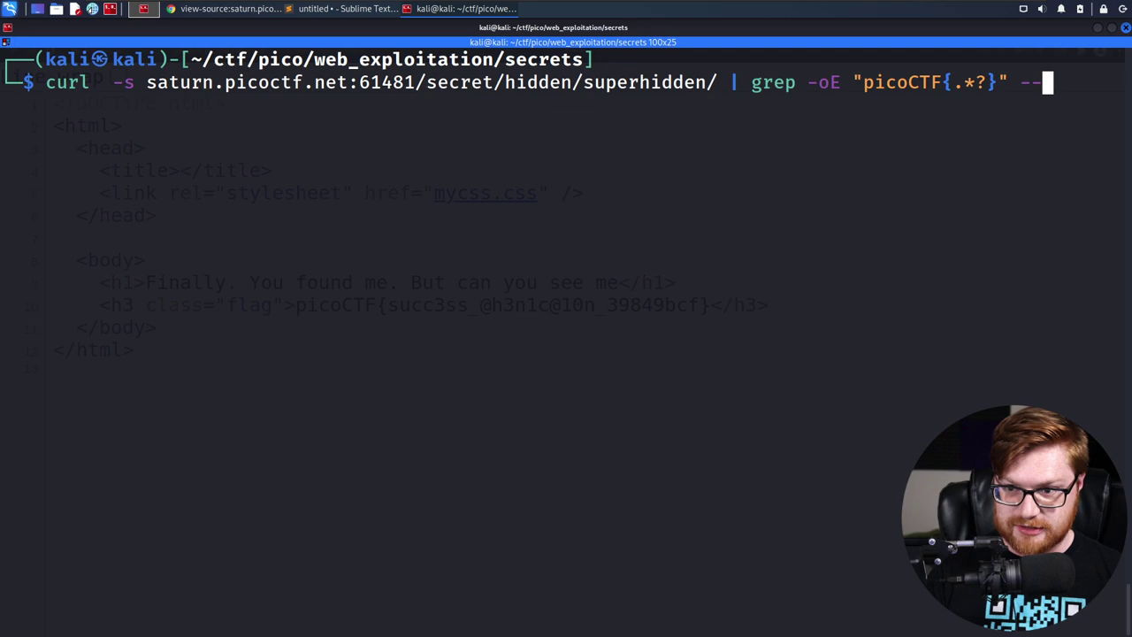
type("color=none")
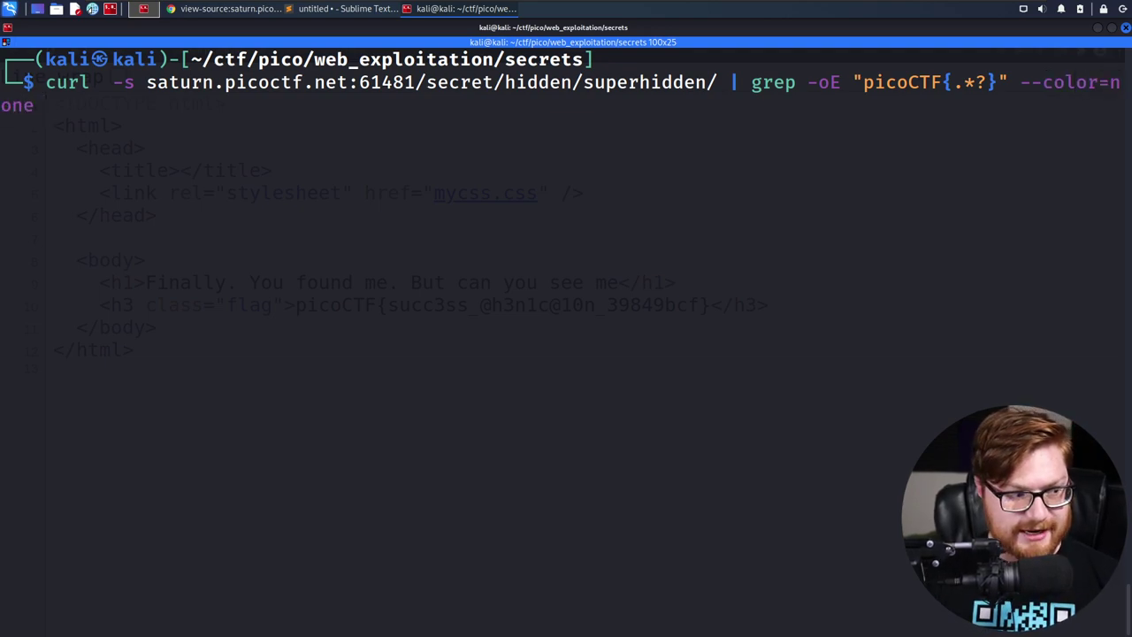
key("Return")
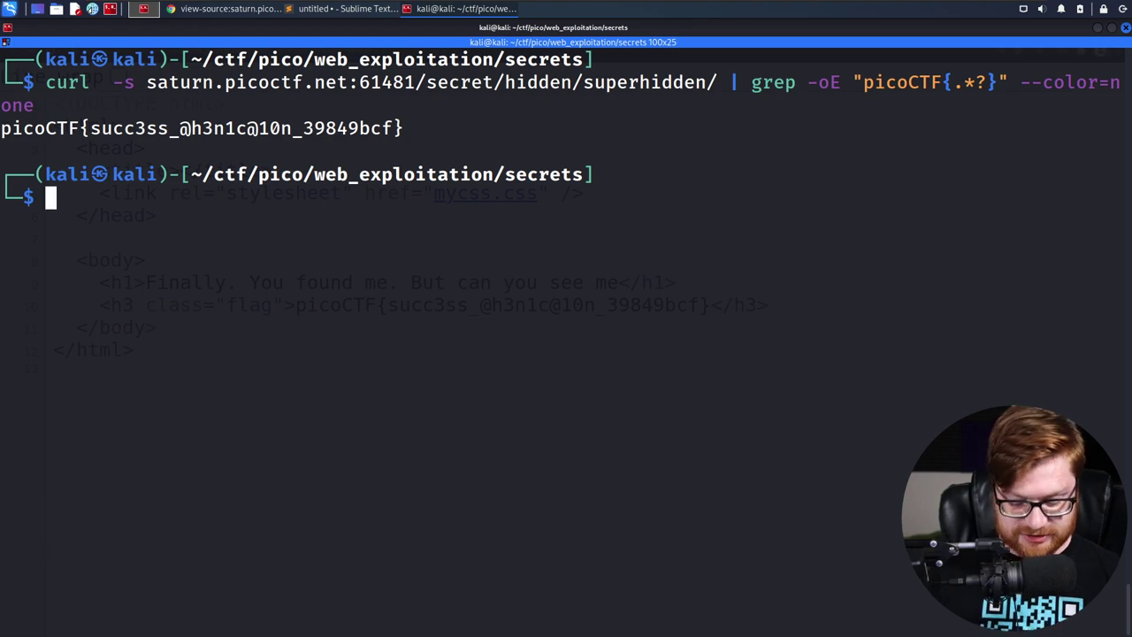
Save the command as get_flag.sh and run ./get_flag.sh to print the flag
type("save")
key("Return")
type("./")
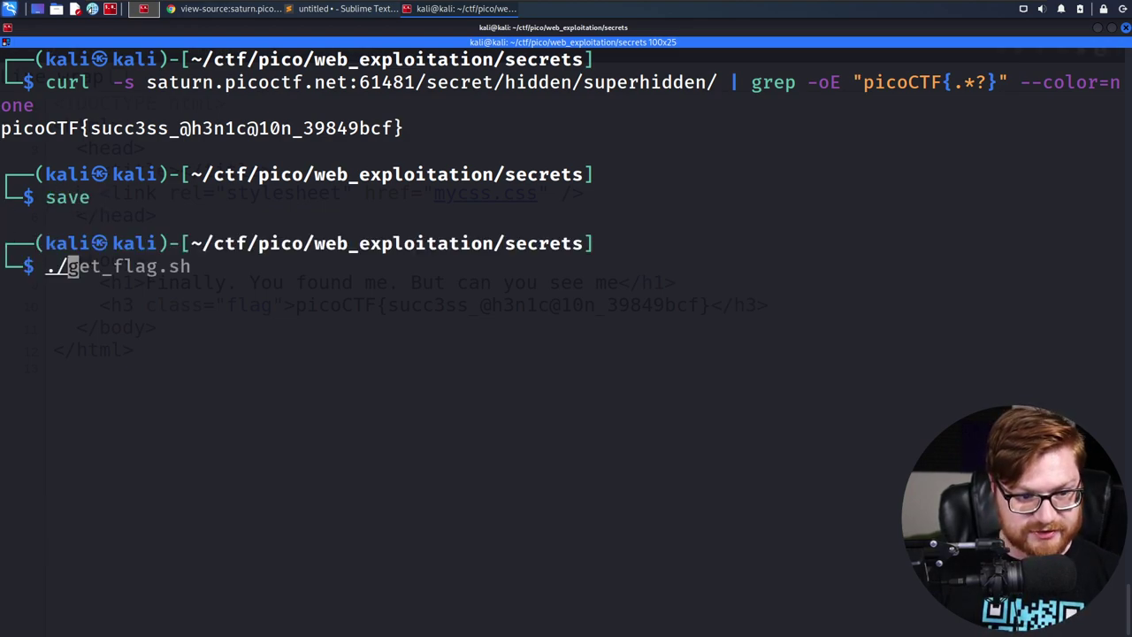
type("get")
key("Tab")
key("Return")
Print flag.txt, run finish to return to web_exploitation, and select the printed flag
type("cat f")
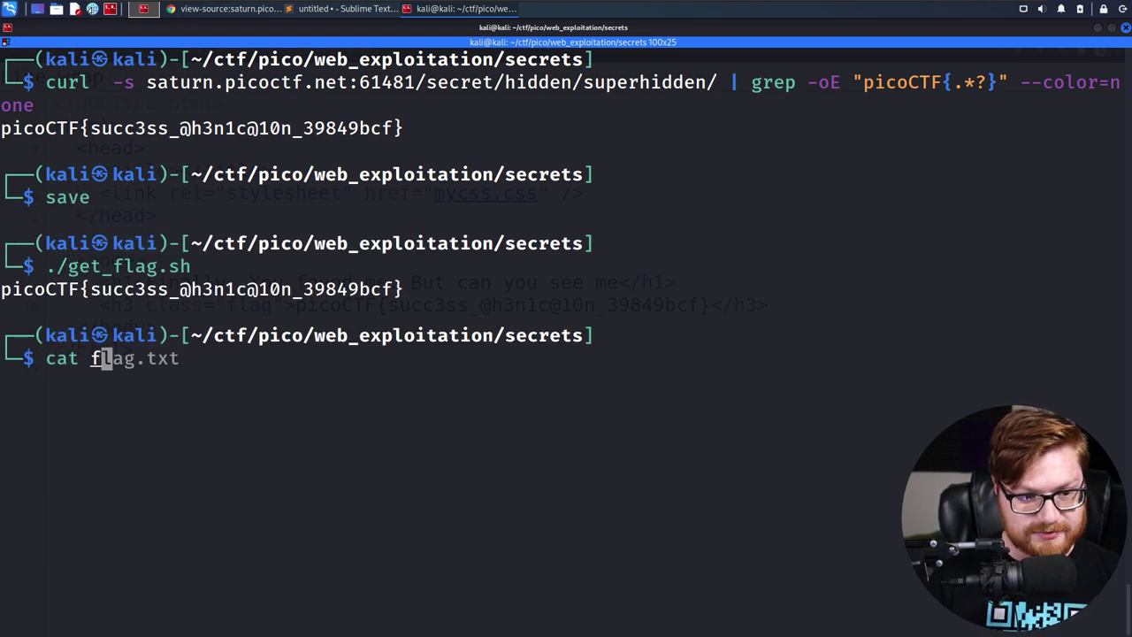
key("Tab")
key("Return")
type("finish")
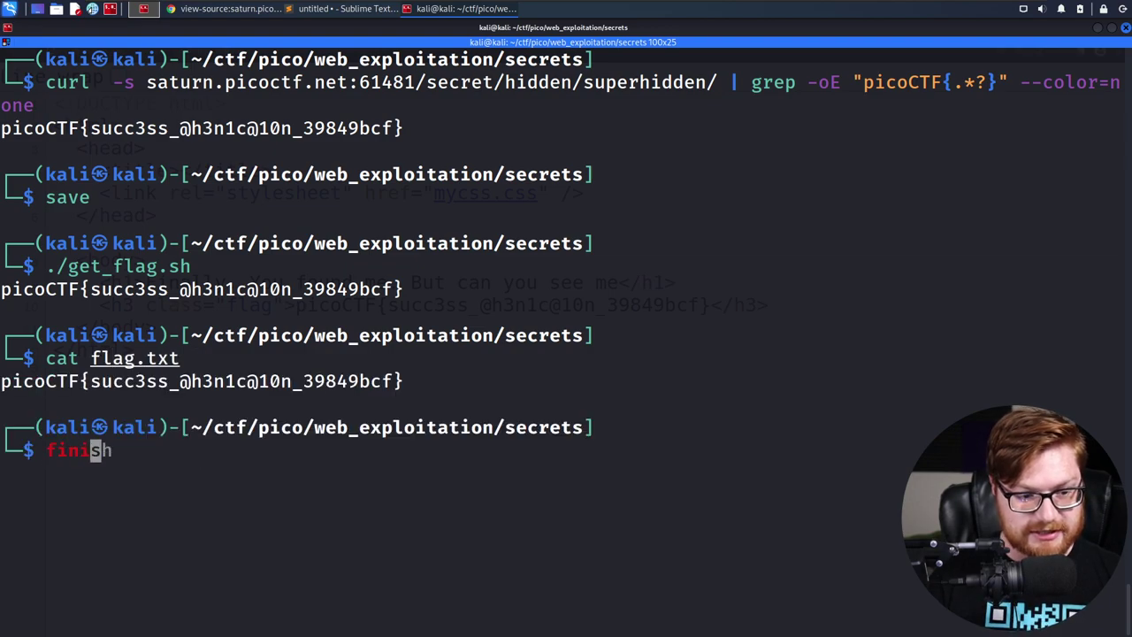
key("Return")
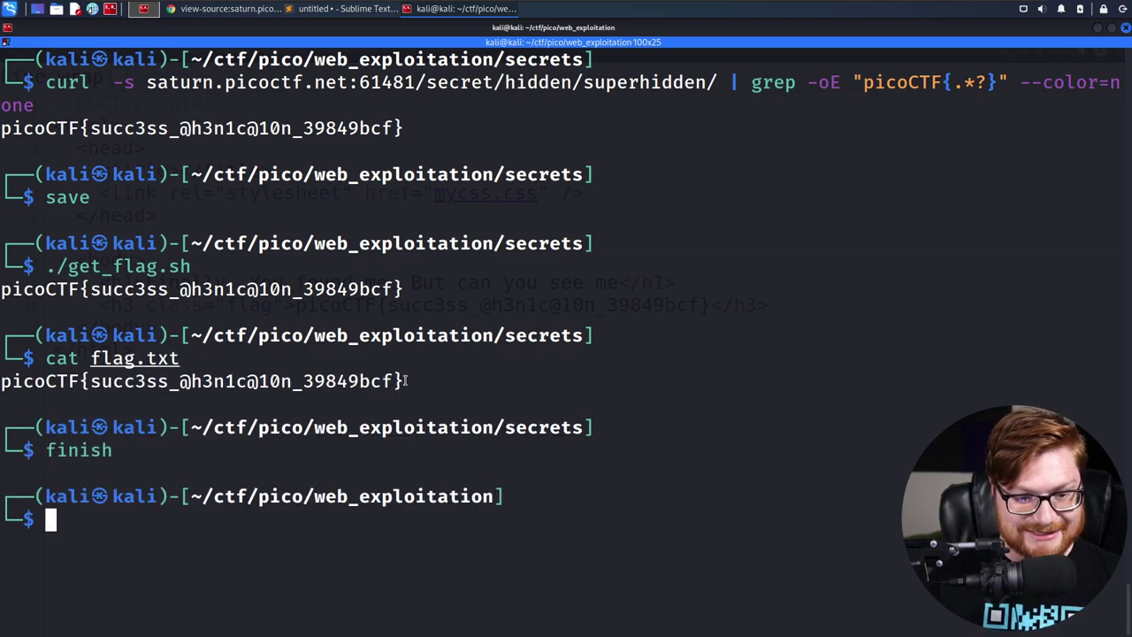
left_click_drag(406, 380, 3, 380)
key("ctrl+c")
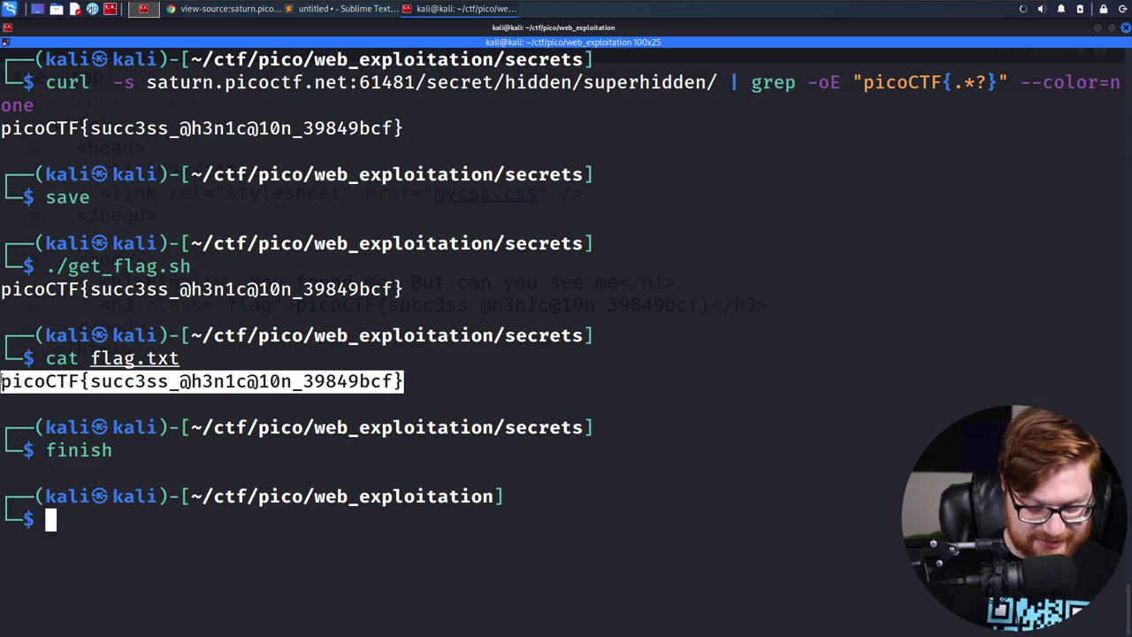
In Chrome, close the leftover view-source and saturn site tabs one by one
key("alt+Tab")
key("ctrl+w")
key("ctrl+w")
key("ctrl+w")
key("ctrl+w")
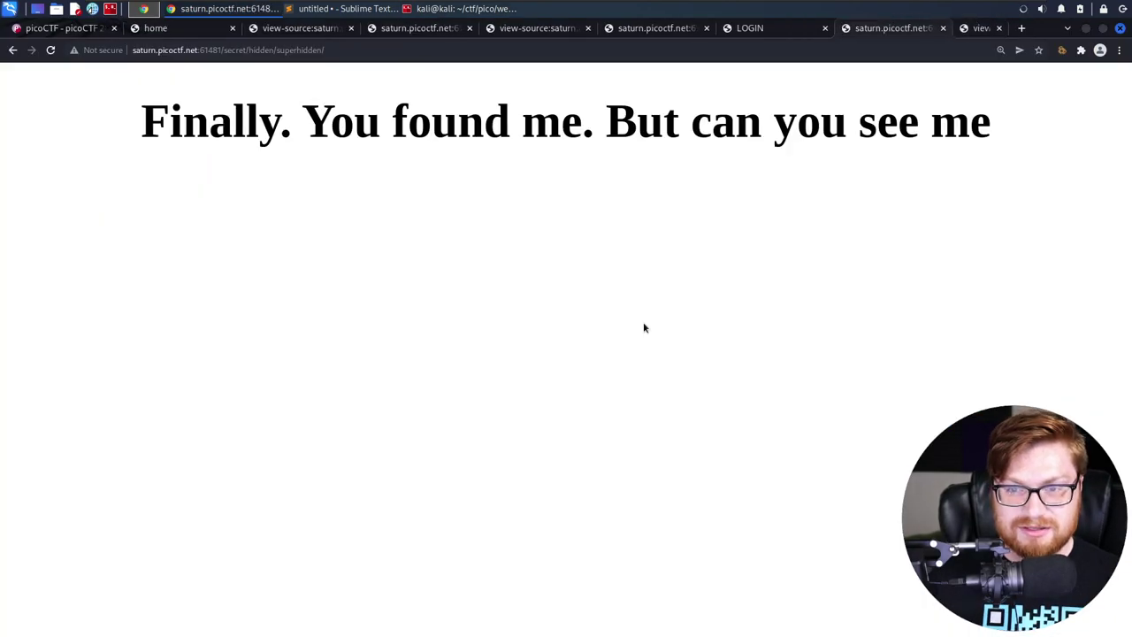
key("ctrl+w")
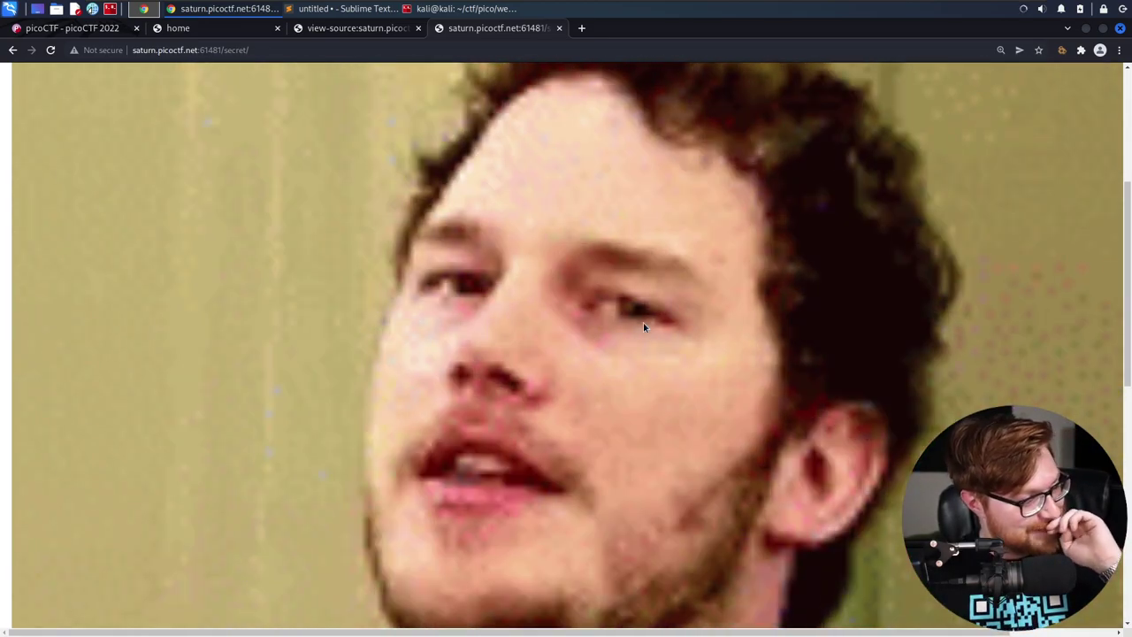
key("ctrl+w")
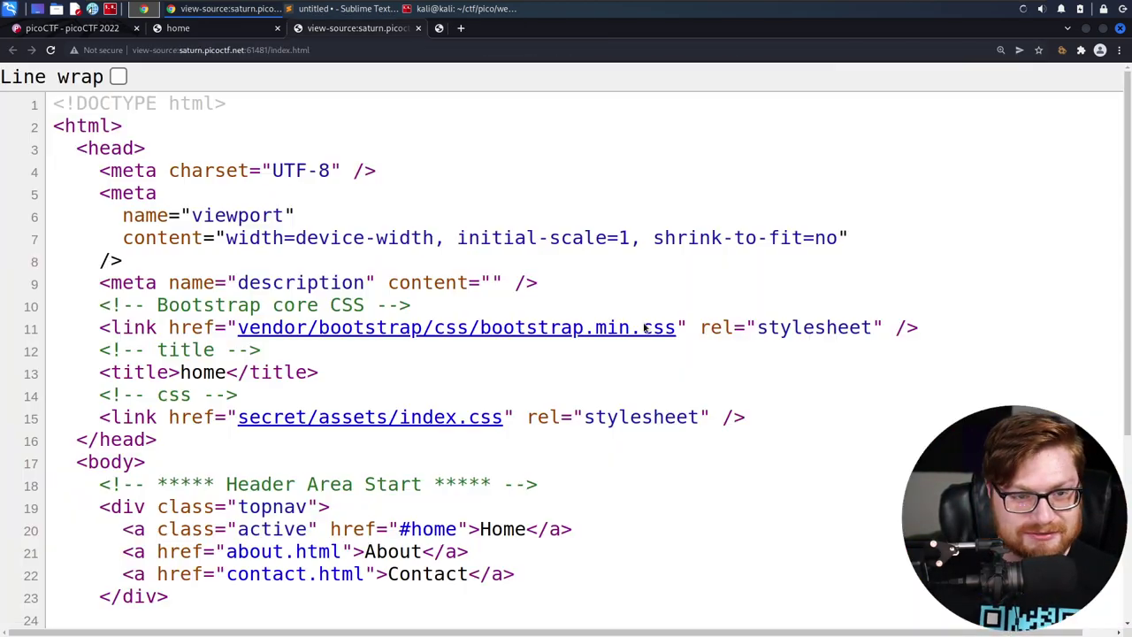
Paste the copied flag into the Secrets challenge field and submit it for 200 points
key("ctrl+w")
key("ctrl+w")
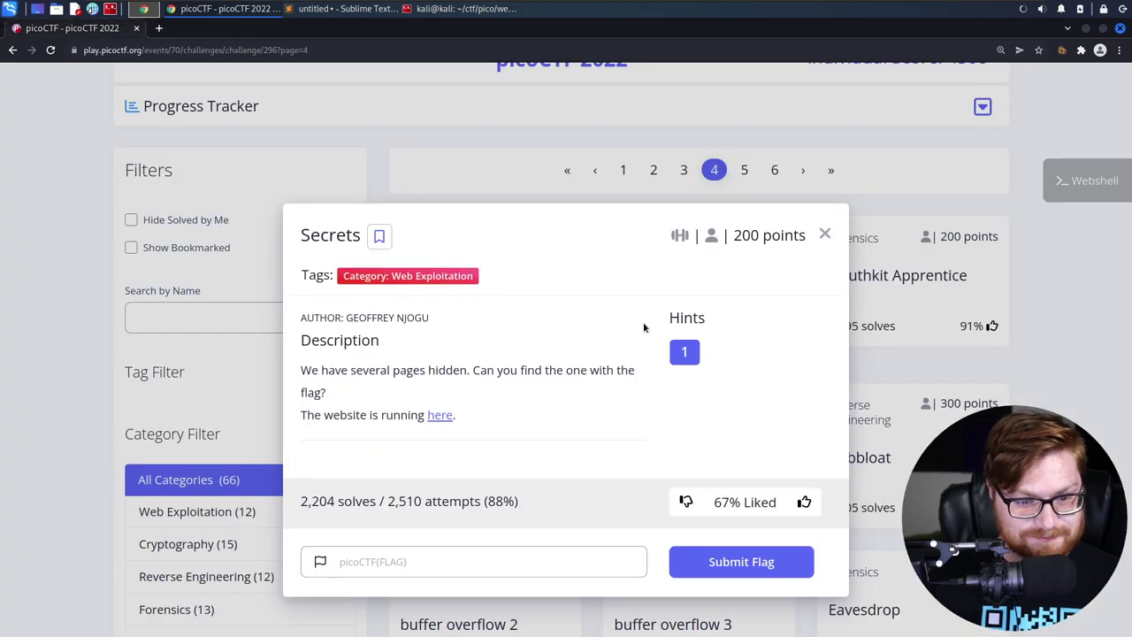
left_click(440, 574)
key("ctrl+v")
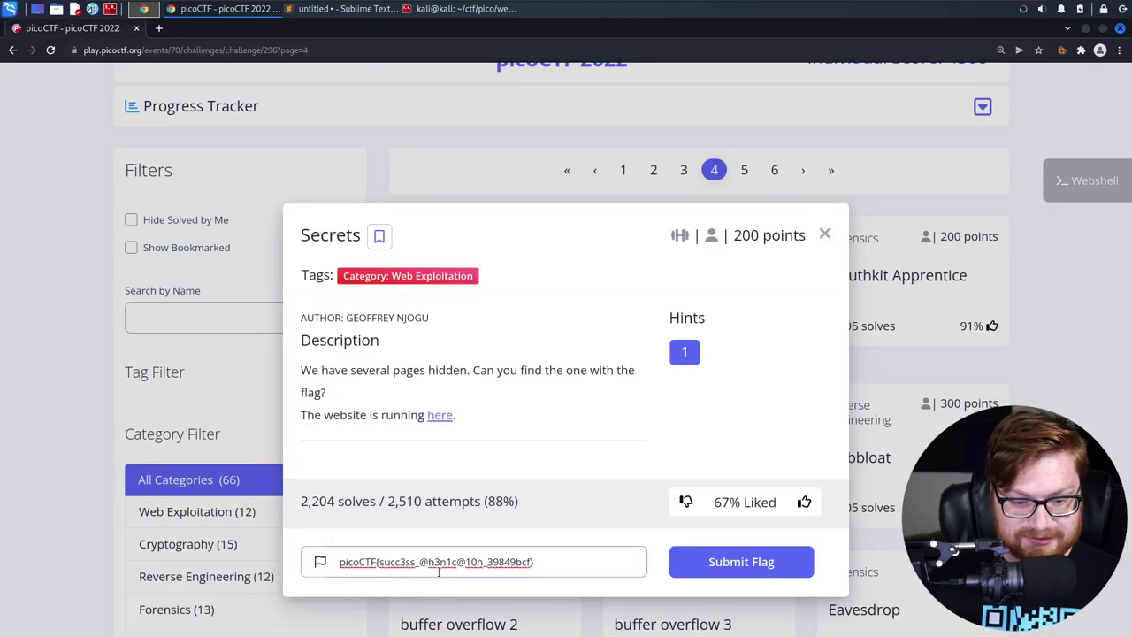
key("Return")
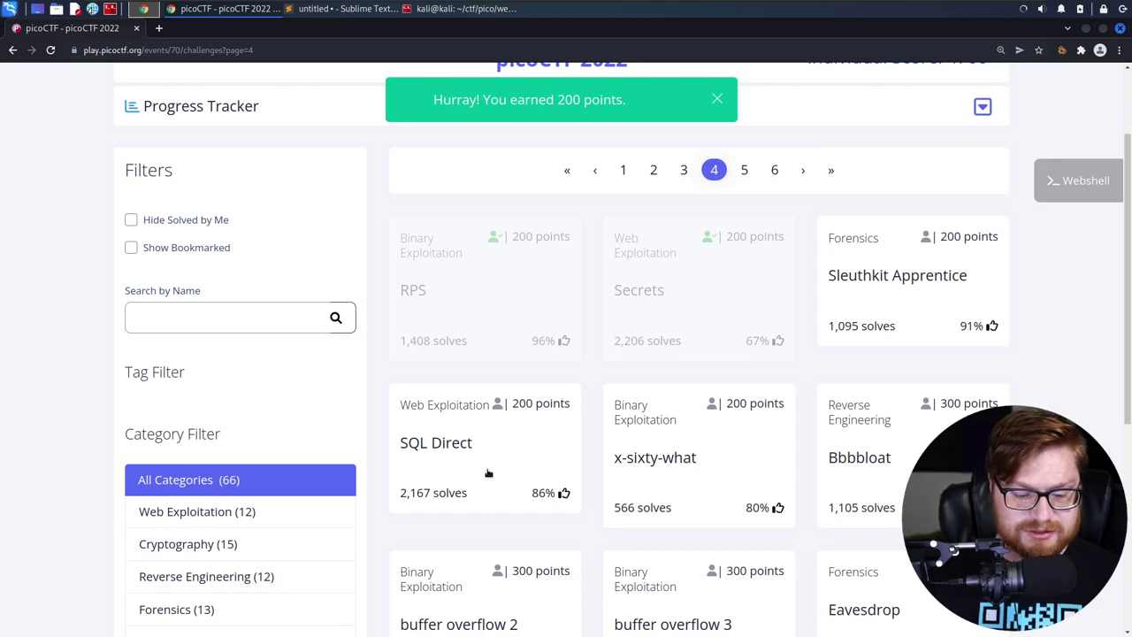
key("alt+Tab")
key("alt+Tab")
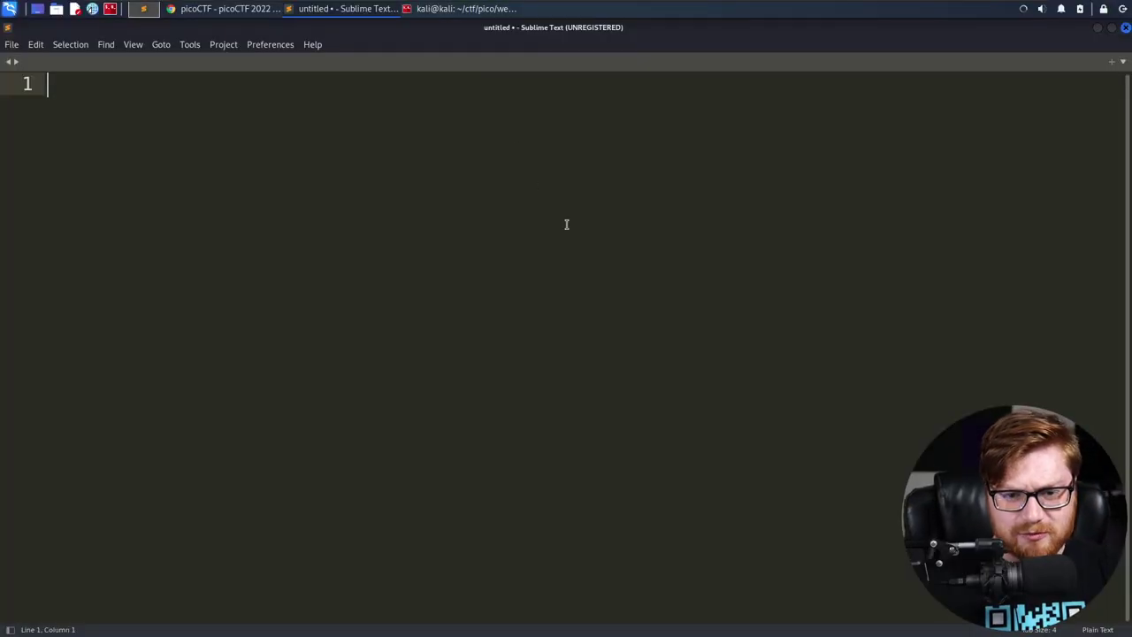
Filter the picoCTF challenge list to the Web Exploitation (12) category
key("alt+Tab")
scroll(98, 382, "down", 3)
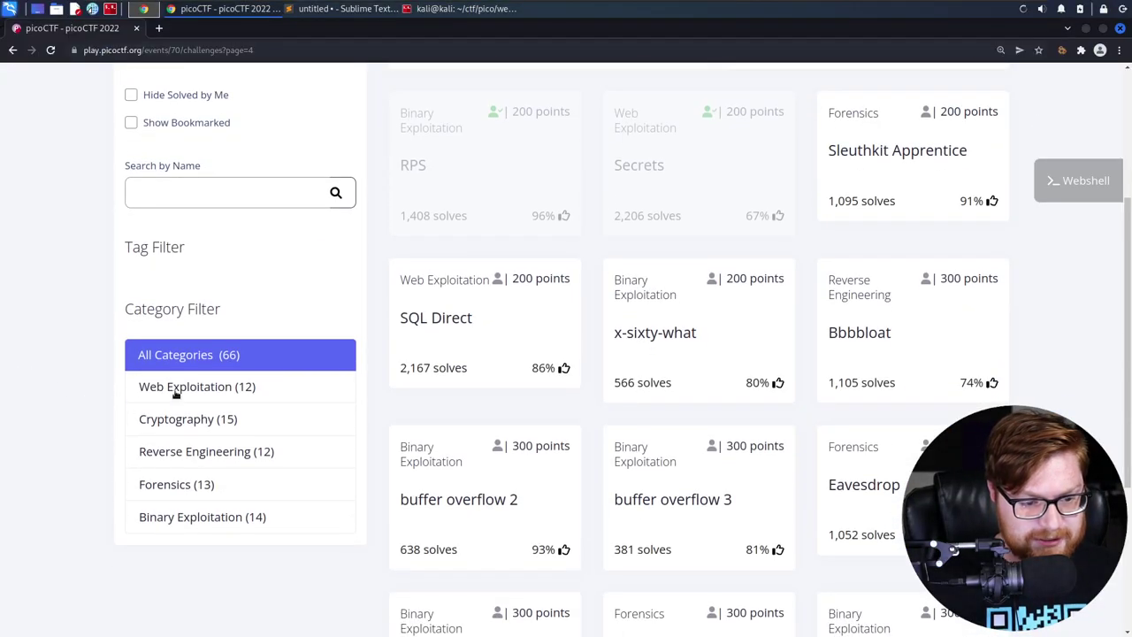
left_click(189, 390)
scroll(762, 377, "up", 3)
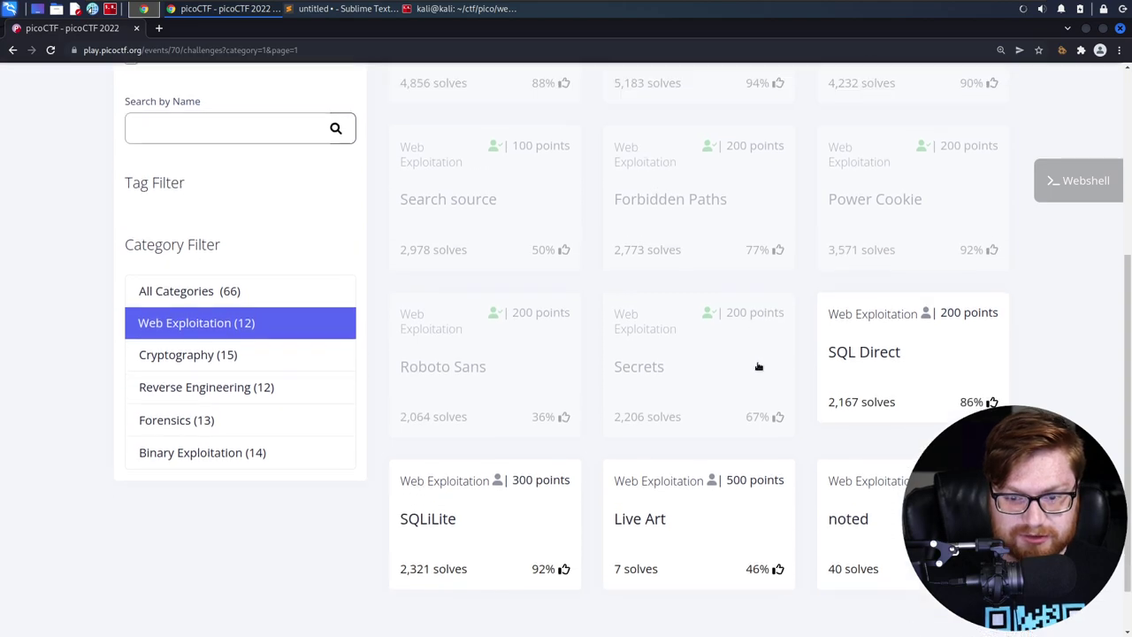
scroll(619, 336, "down", 5)
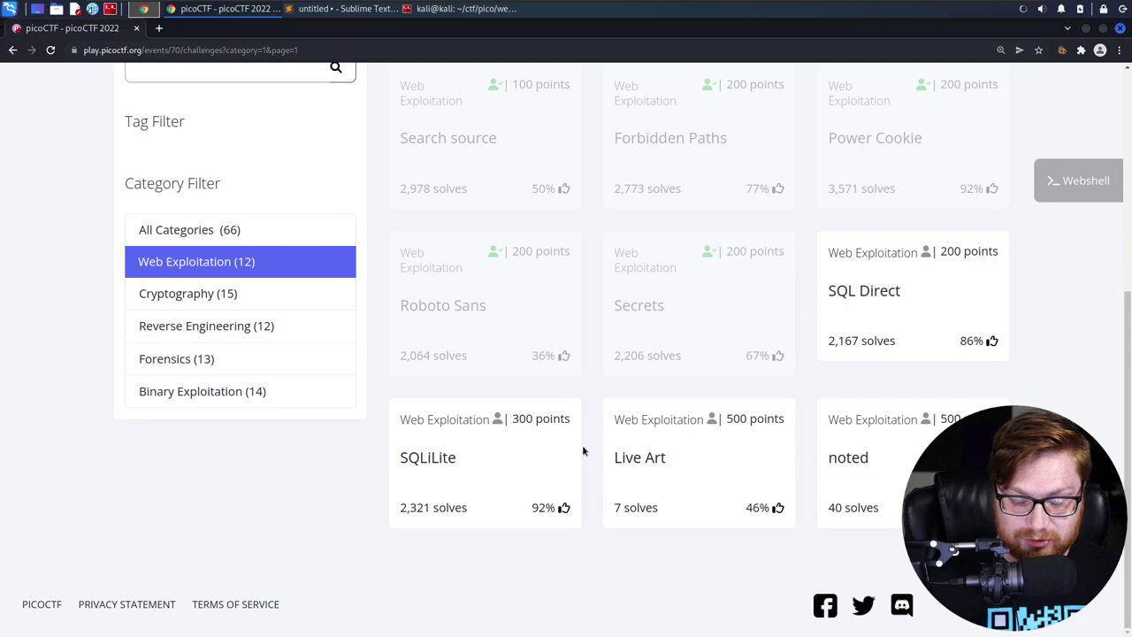
Browse the Web Exploitation challenges, selecting a noted challenge's name, then return to Sublime Text
left_click_drag(599, 462, 662, 462)
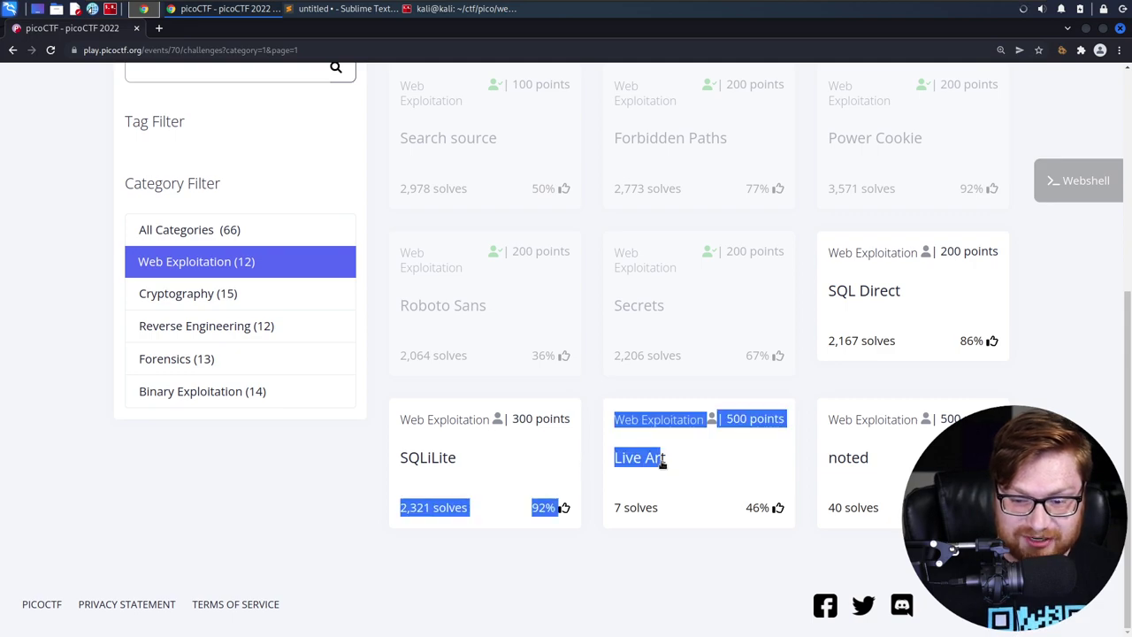
double_click(862, 458)
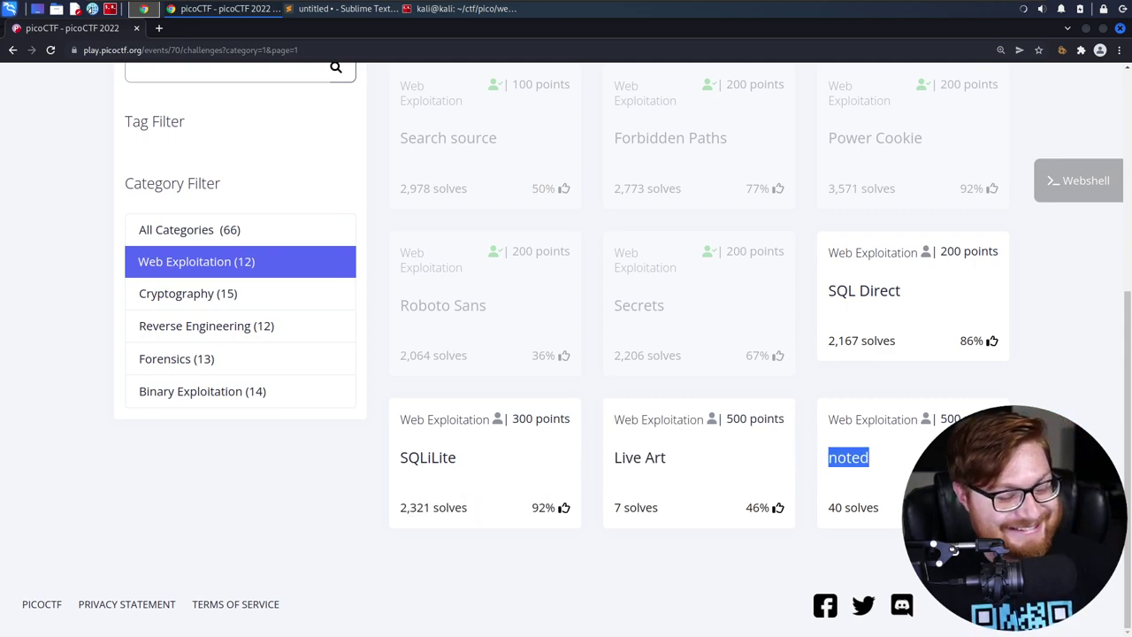
scroll(566, 354, "up", 5)
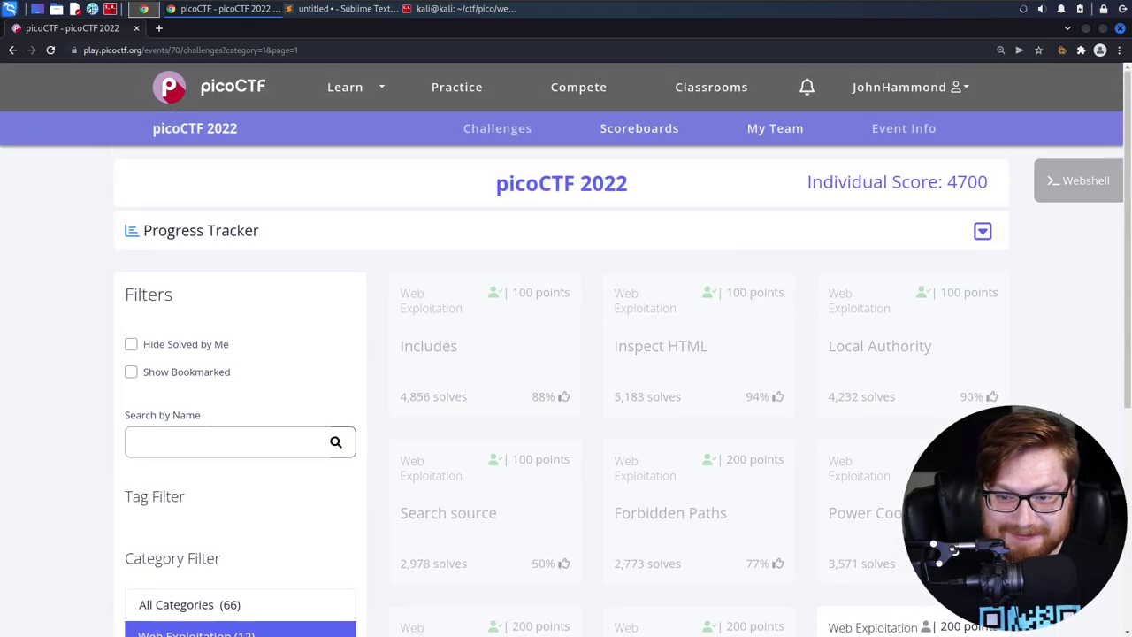
scroll(345, 283, "down", 5)
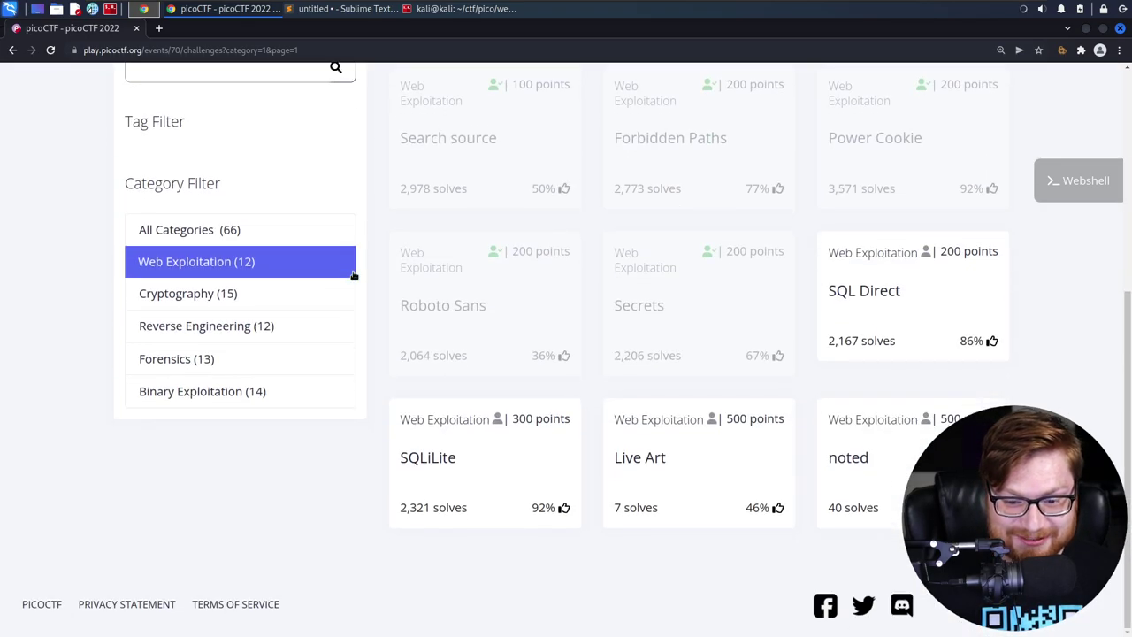
scroll(358, 282, "up", 4)
key("alt+Tab")
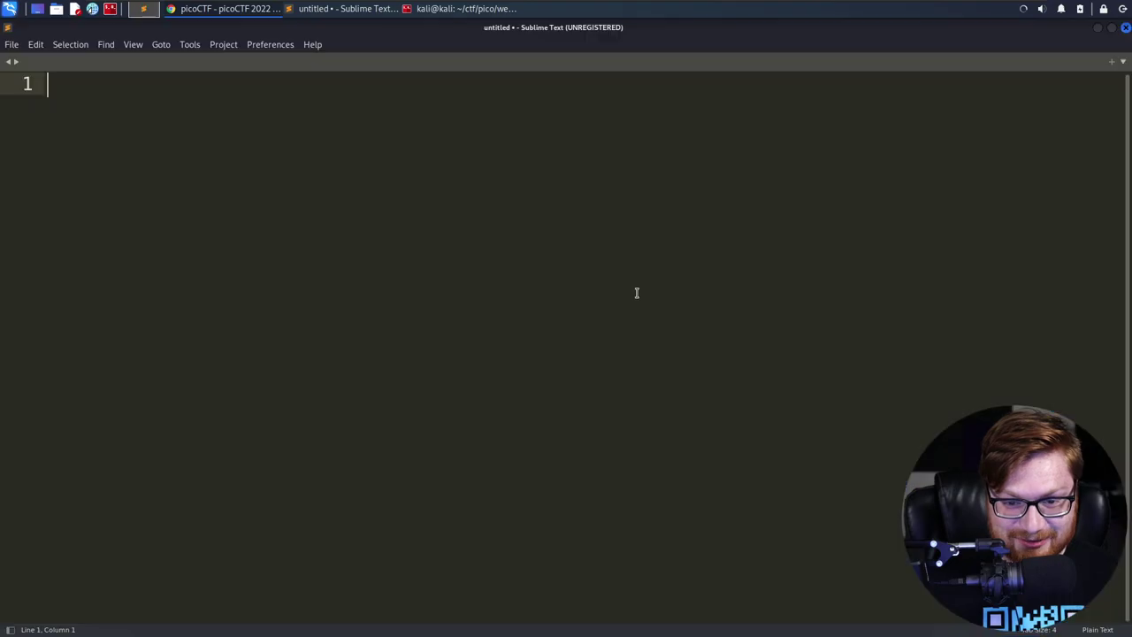